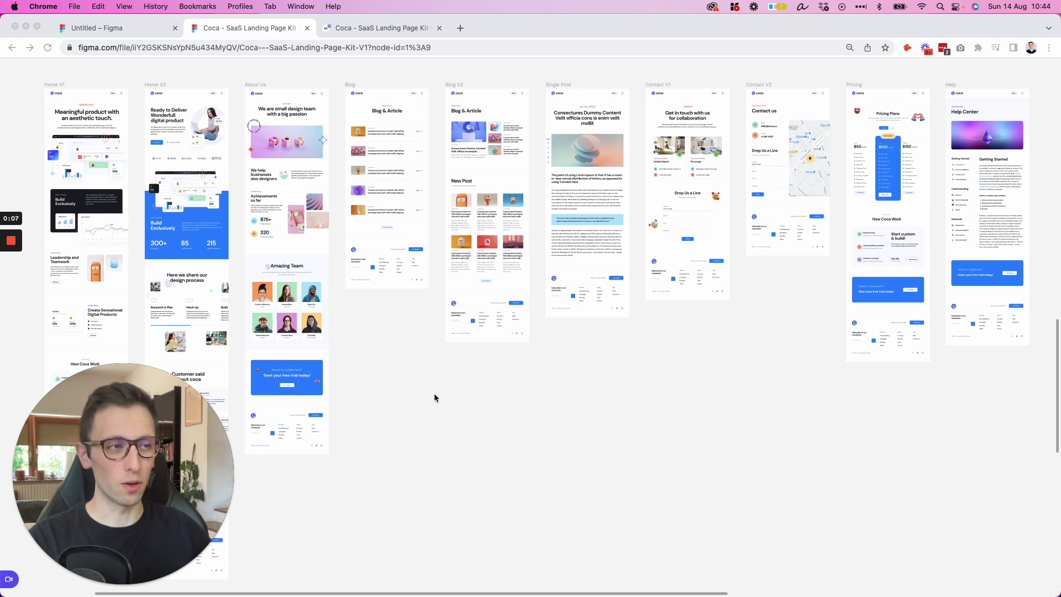
- Open the Coca kit's UI8 product page and browse to its desktop, tablet and mobile previews
{"action": "left_click", "coordinate": [389, 28]}
{"action": "scroll", "coordinate": [490, 142], "scroll_direction": "down", "scroll_amount": 5}
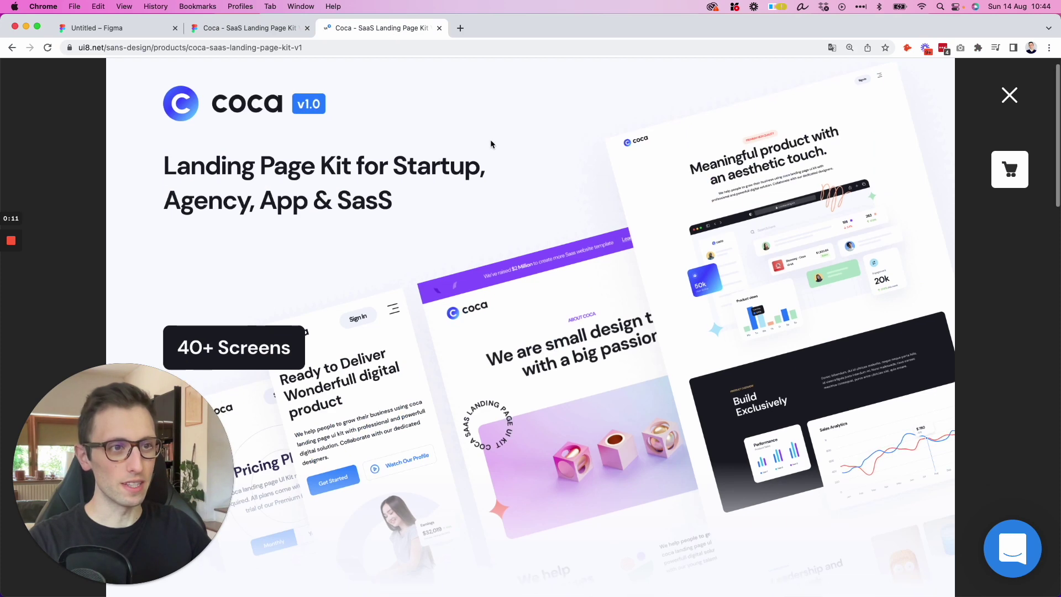
{"action": "scroll", "coordinate": [523, 145], "scroll_direction": "down", "scroll_amount": 10}
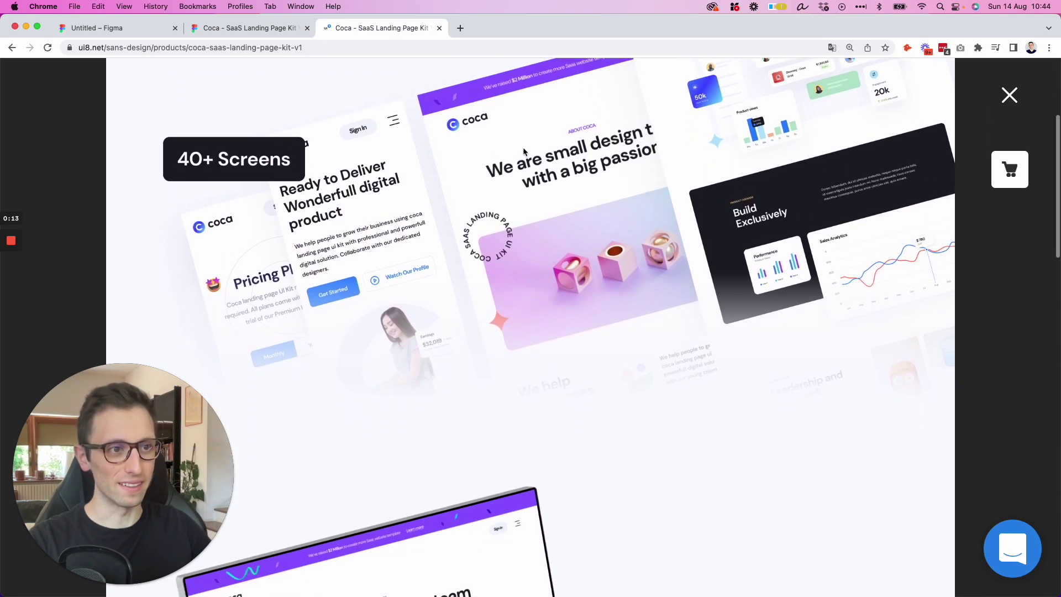
{"action": "scroll", "coordinate": [544, 145], "scroll_direction": "down", "scroll_amount": 7}
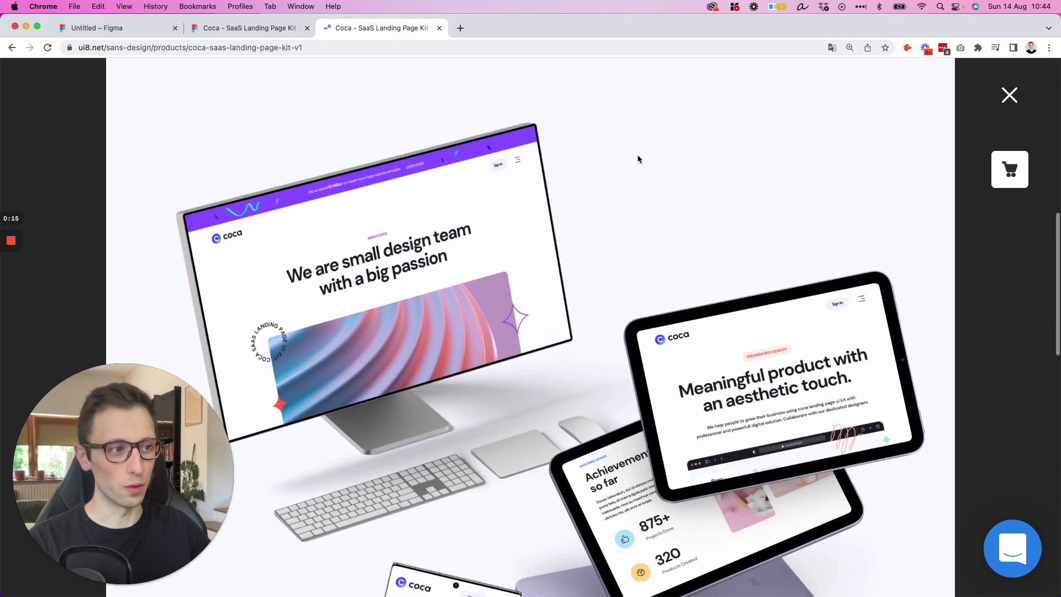
{"action": "scroll", "coordinate": [524, 211], "scroll_direction": "down", "scroll_amount": 15}
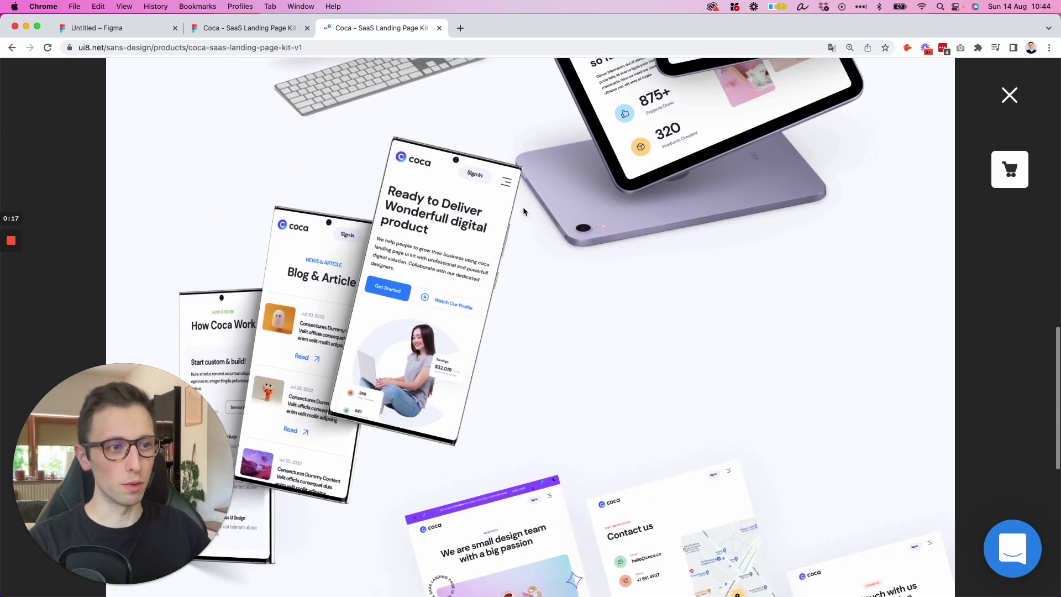
{"action": "scroll", "coordinate": [524, 211], "scroll_direction": "down", "scroll_amount": 2}
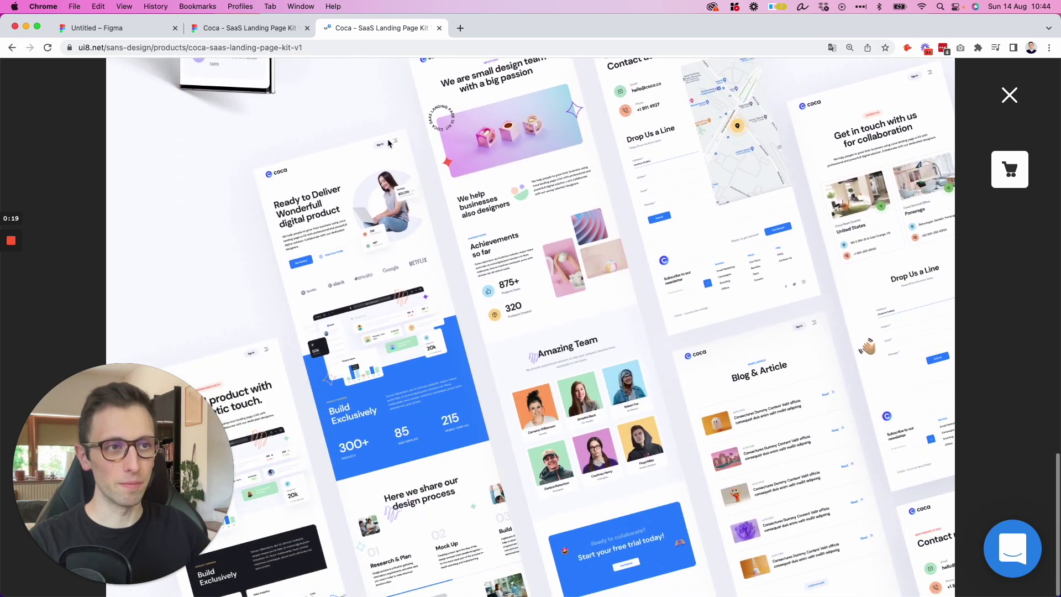
- Zoom in on the Coca kit's Blog V2 design in Figma, then switch to the Untitled draft
{"action": "left_click", "coordinate": [278, 33]}
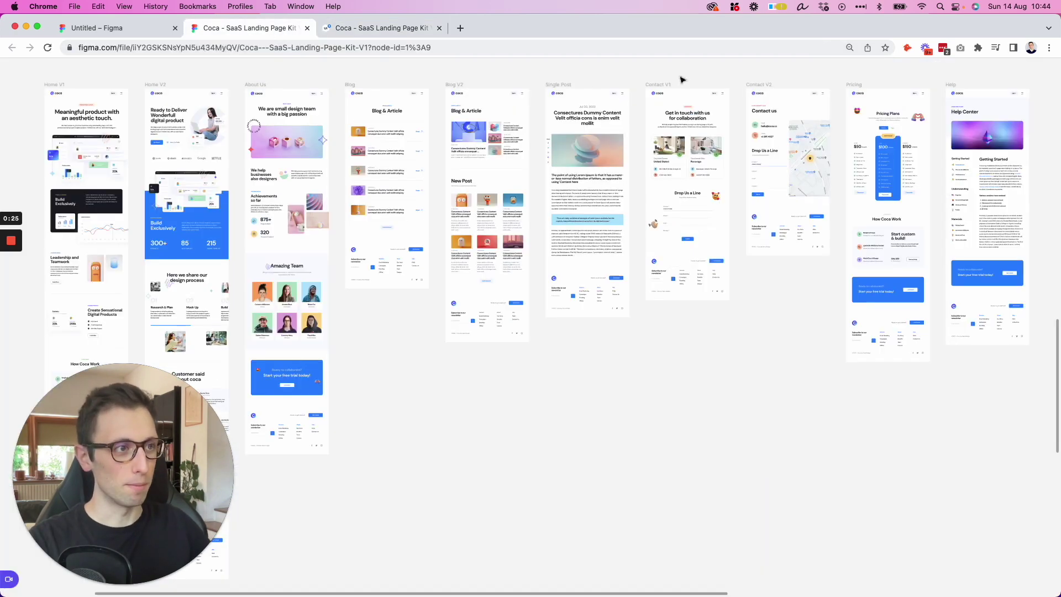
{"action": "scroll", "coordinate": [682, 80], "scroll_direction": "up", "scroll_amount": 5}
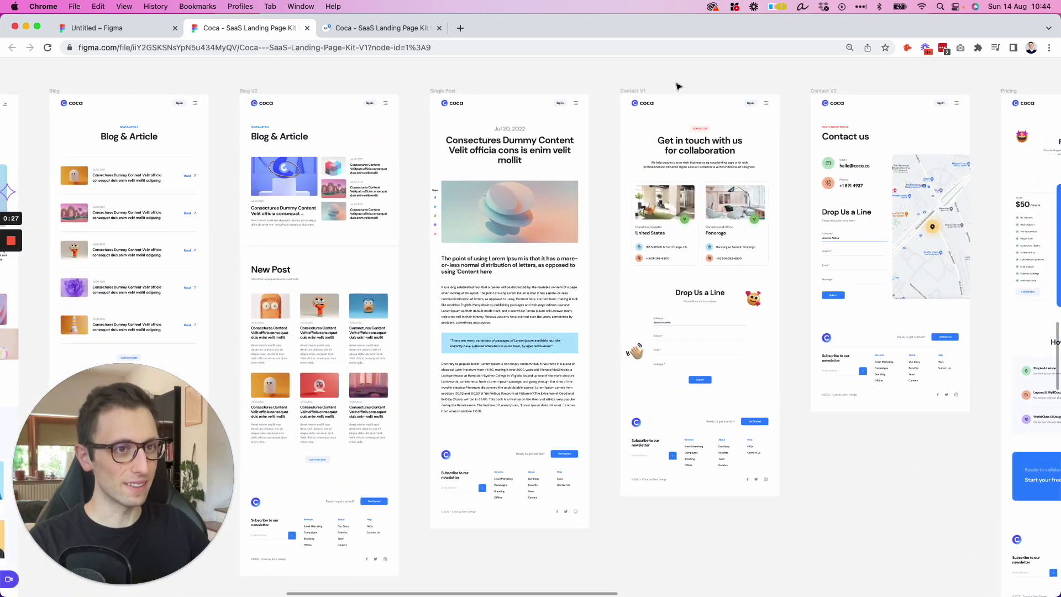
{"action": "scroll", "coordinate": [678, 87], "scroll_direction": "left", "scroll_amount": 3}
{"action": "scroll", "coordinate": [387, 91], "scroll_direction": "up", "scroll_amount": 2}
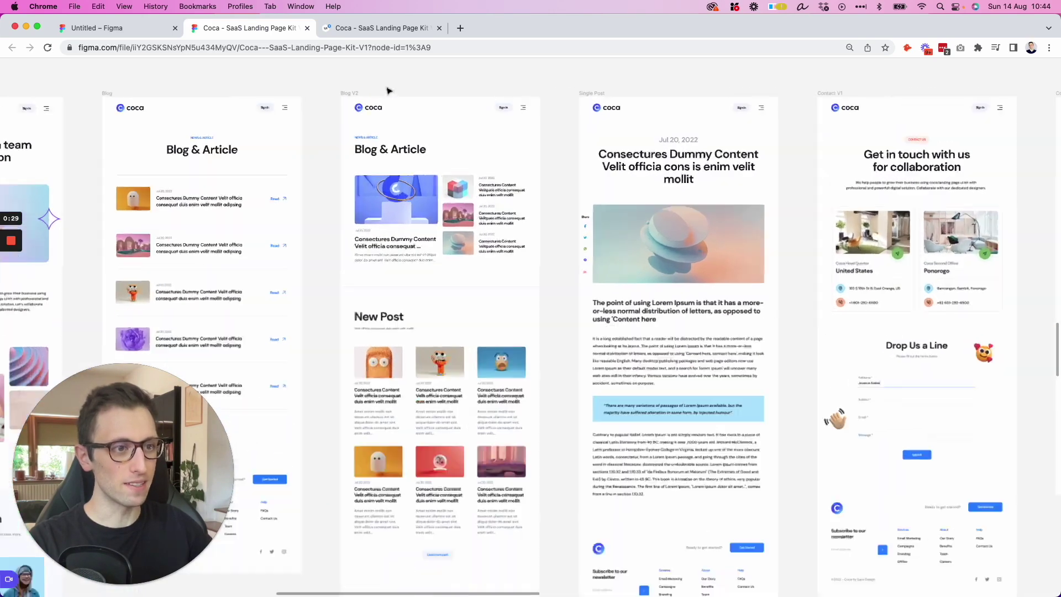
{"action": "scroll", "coordinate": [387, 91], "scroll_direction": "up", "scroll_amount": 5}
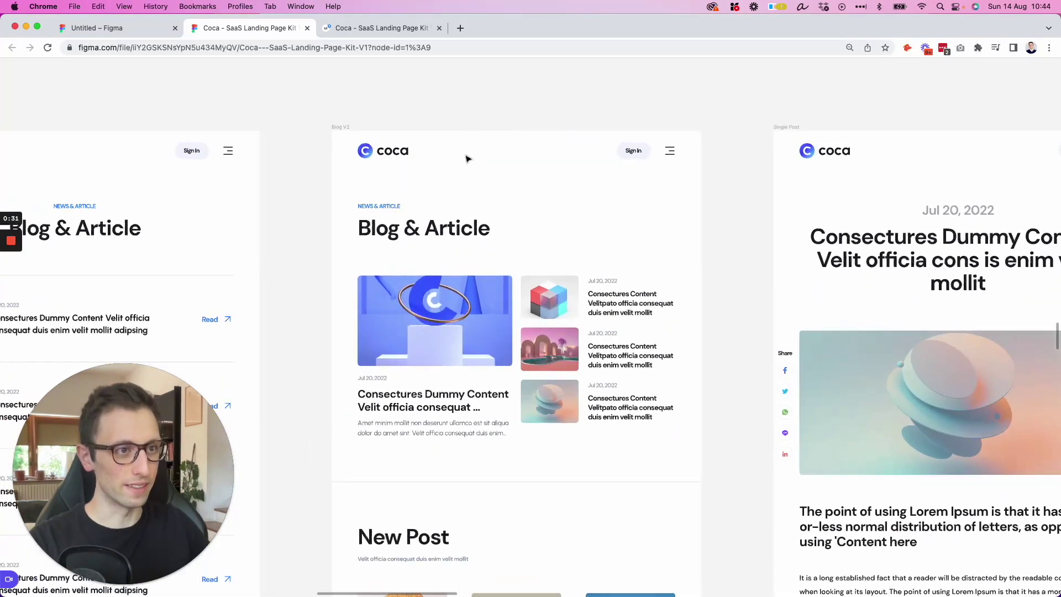
{"action": "scroll", "coordinate": [474, 215], "scroll_direction": "up", "scroll_amount": 4}
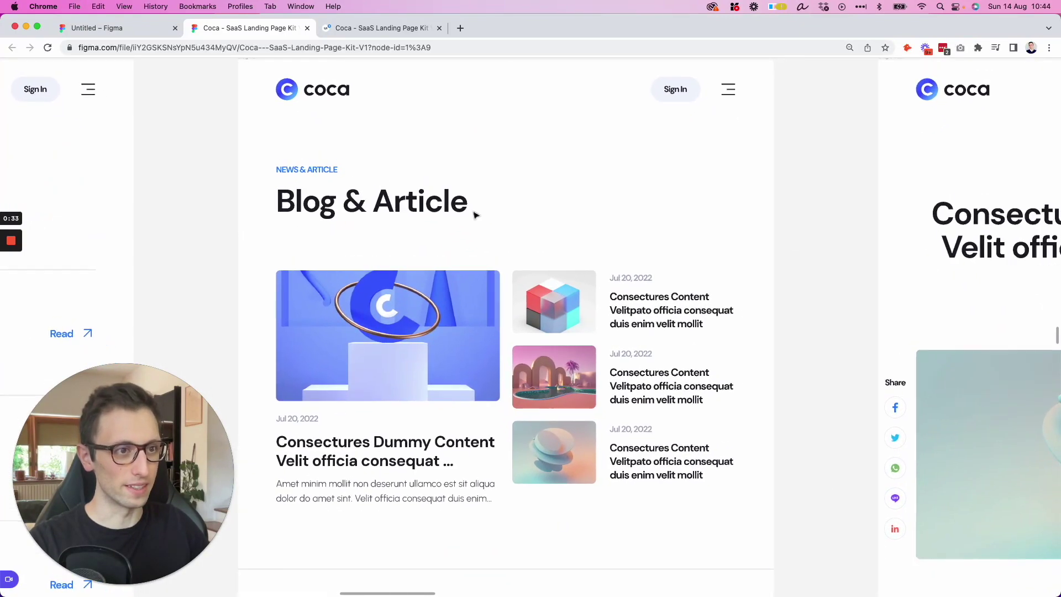
{"action": "scroll", "coordinate": [450, 147], "scroll_direction": "up", "scroll_amount": 1}
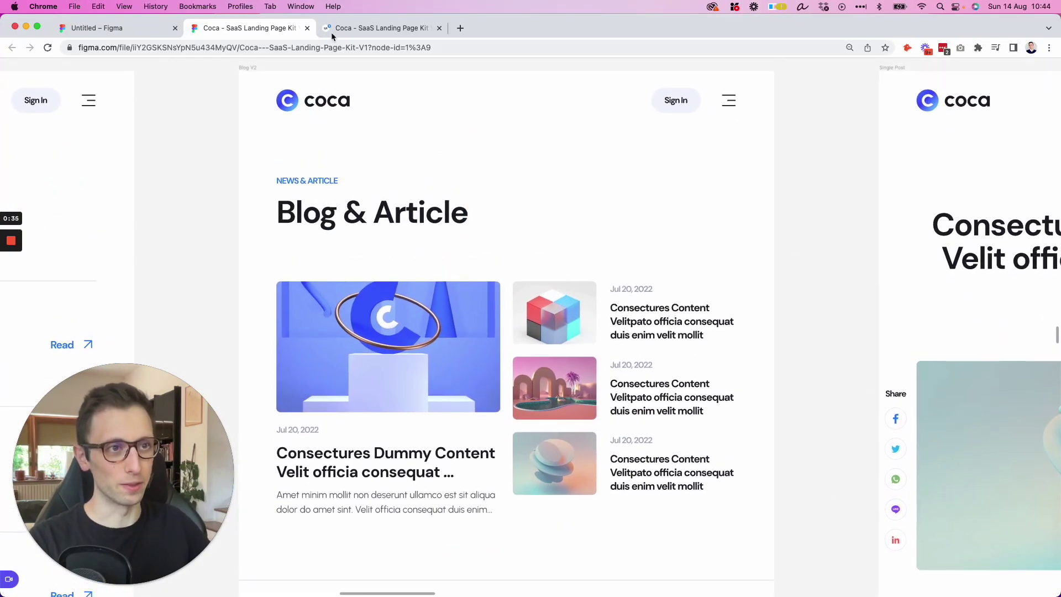
{"action": "left_click", "coordinate": [141, 28]}
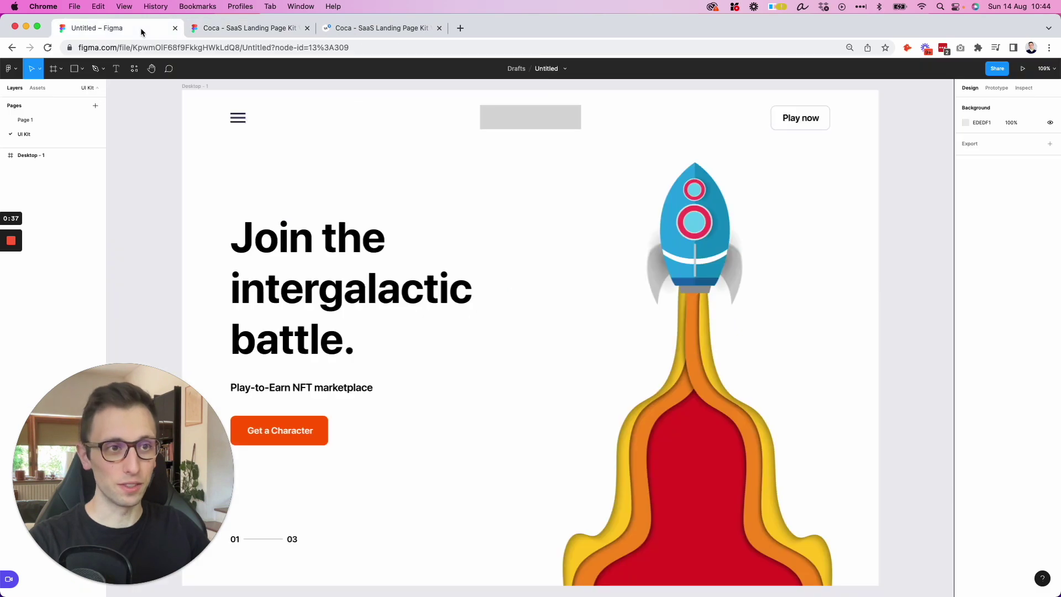
- Add a blank 1440×1024 Desktop frame next to Desktop - 1 in the Untitled draft
{"action": "scroll", "coordinate": [433, 147], "scroll_direction": "down", "scroll_amount": 6}
{"action": "scroll", "coordinate": [433, 147], "scroll_direction": "down", "scroll_amount": 2}
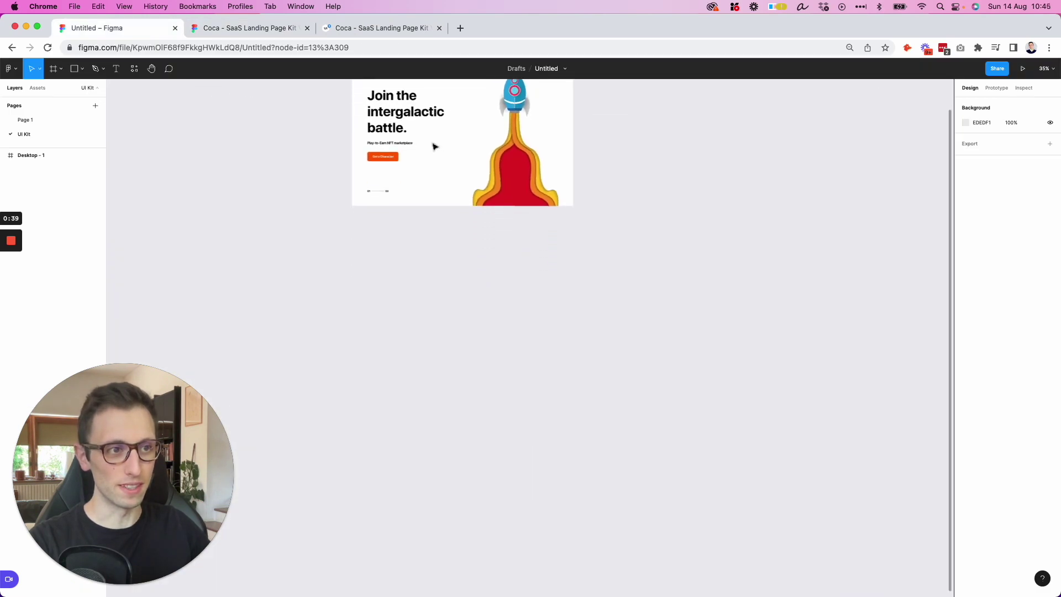
{"action": "scroll", "coordinate": [434, 146], "scroll_direction": "down", "scroll_amount": 3}
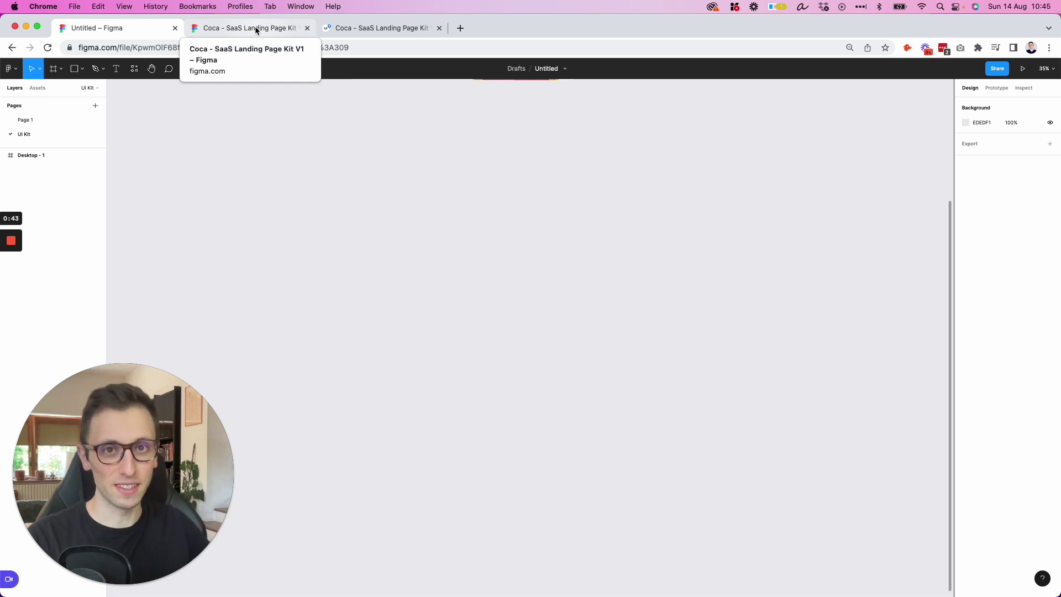
{"action": "left_click", "coordinate": [55, 71]}
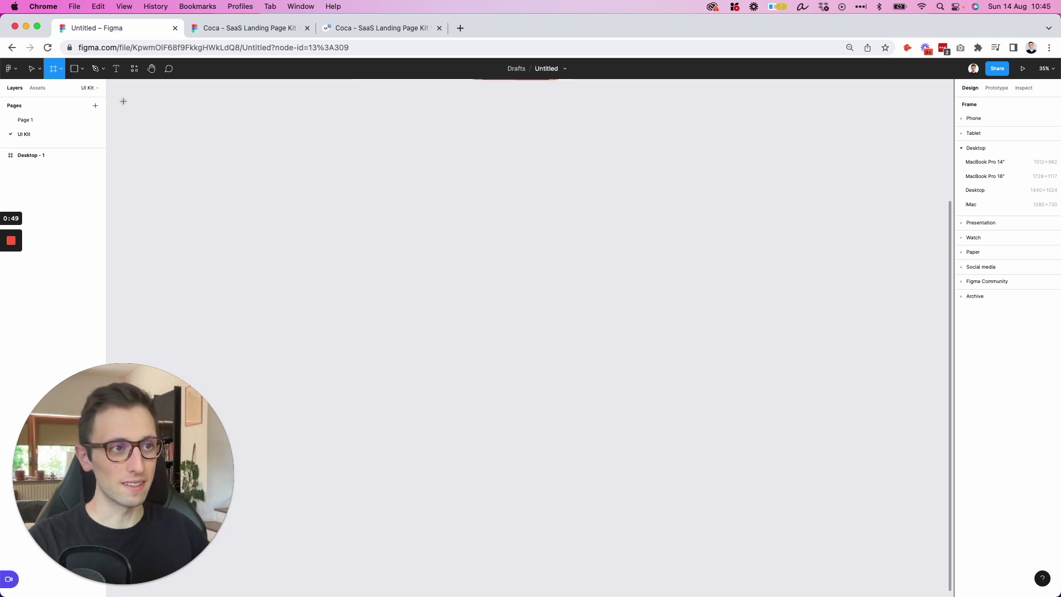
{"action": "scroll", "coordinate": [283, 151], "scroll_direction": "down", "scroll_amount": 1}
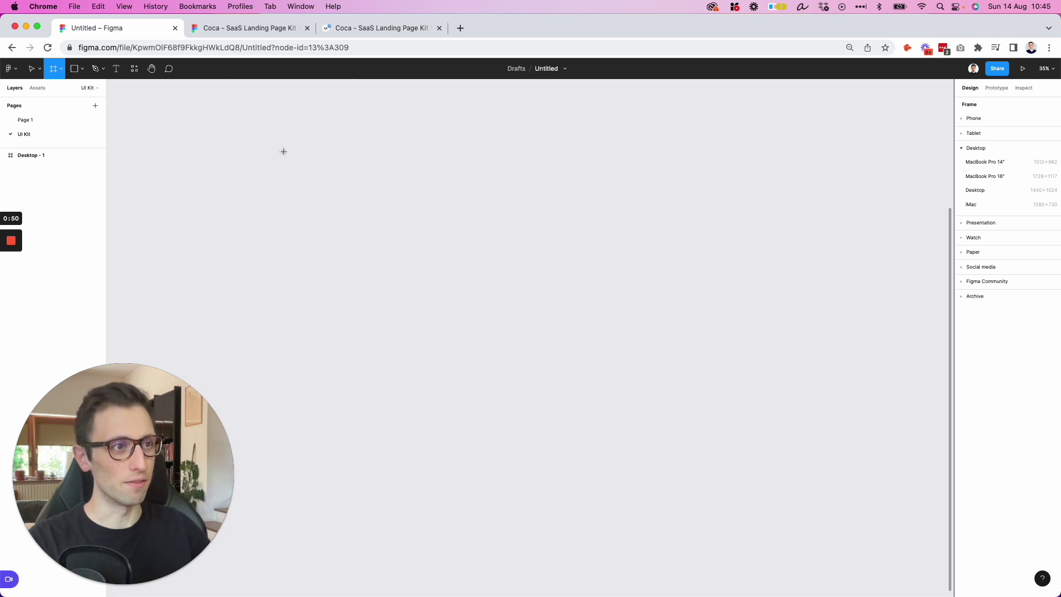
{"action": "left_click", "coordinate": [981, 189]}
- Zoom to the new Desktop - 2 frame and rename it to '1'
{"action": "scroll", "coordinate": [489, 356], "scroll_direction": "up", "scroll_amount": 4}
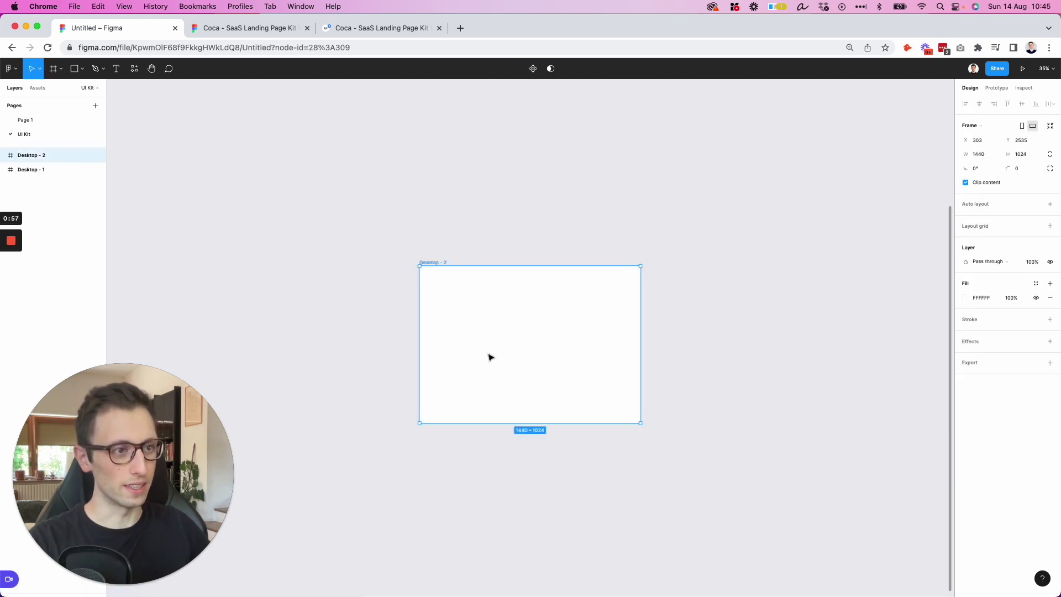
{"action": "key", "text": "shift+2"}
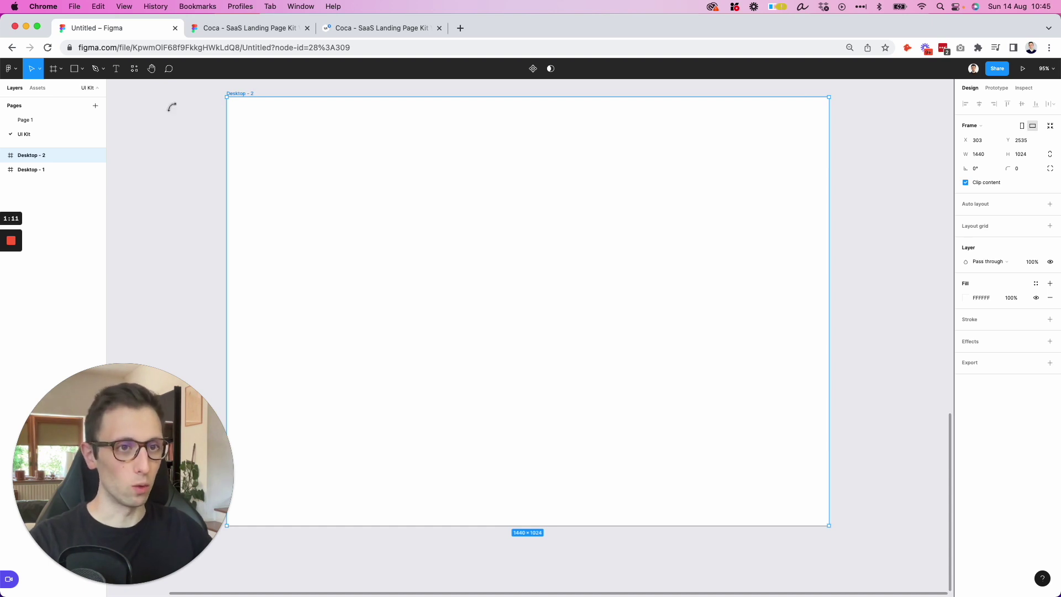
{"action": "double_click", "coordinate": [31, 155]}
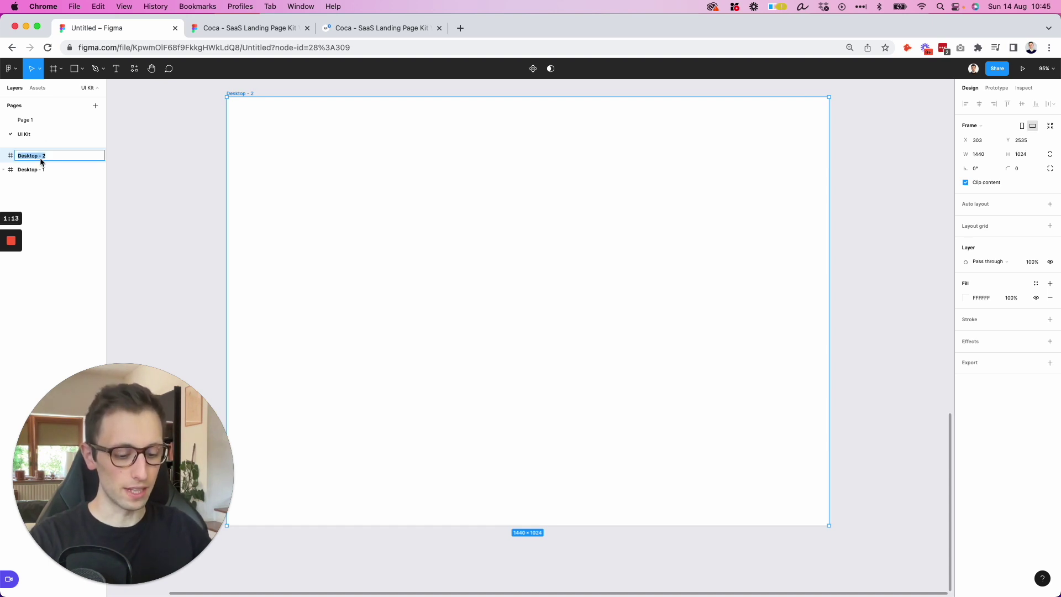
{"action": "type", "text": "1"}
{"action": "key", "text": "Return"}
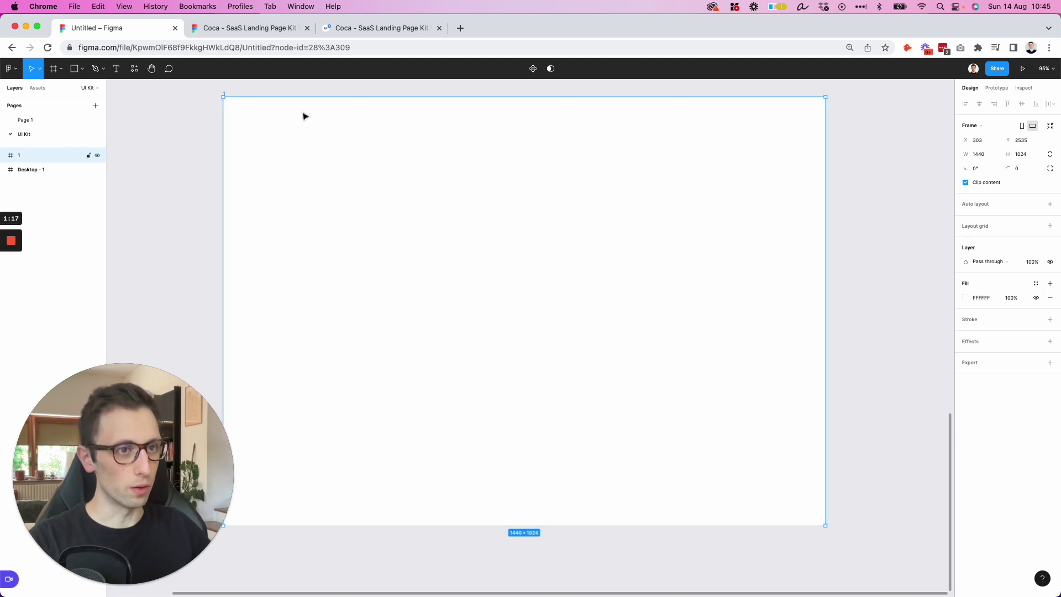
{"action": "scroll", "coordinate": [304, 114], "scroll_direction": "up", "scroll_amount": 3}
- After checking the Coca header reference, draw an 88×88 circle near frame 1's top-left
{"action": "left_click", "coordinate": [253, 29]}
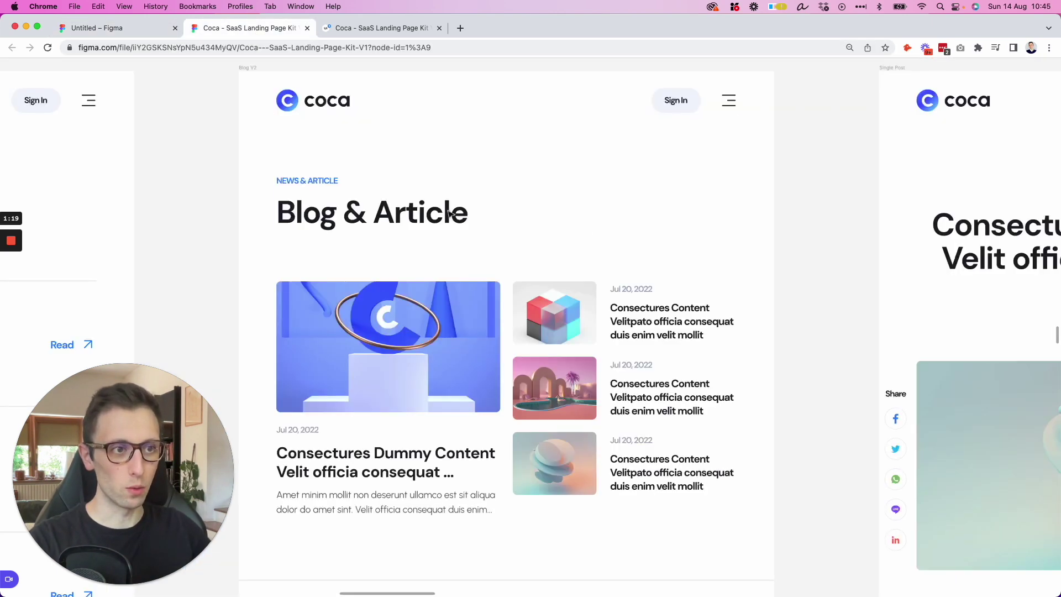
{"action": "scroll", "coordinate": [283, 75], "scroll_direction": "up", "scroll_amount": 5}
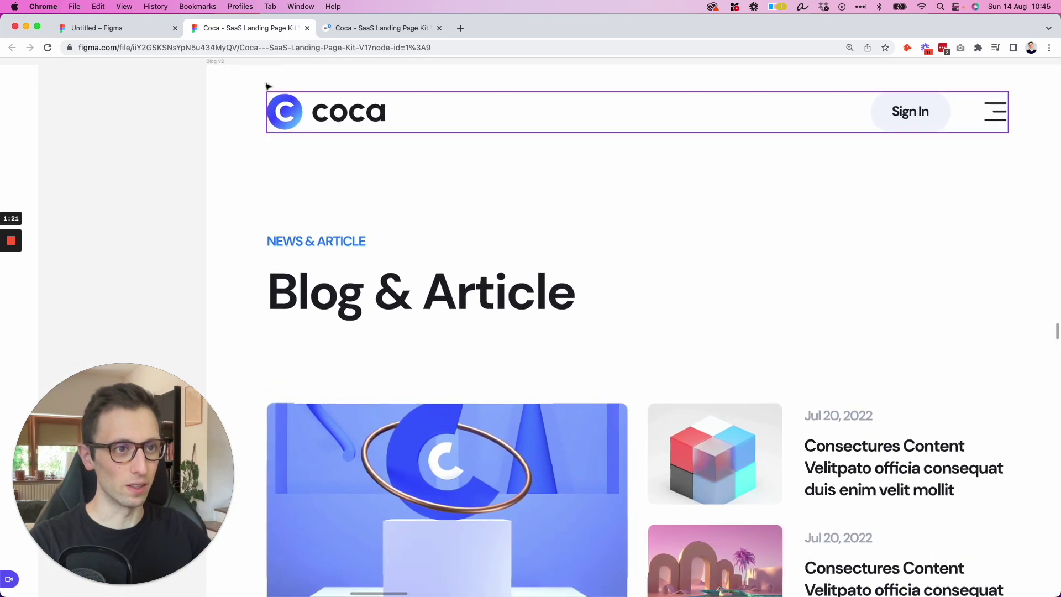
{"action": "left_click", "coordinate": [110, 31]}
{"action": "key", "text": "o"}
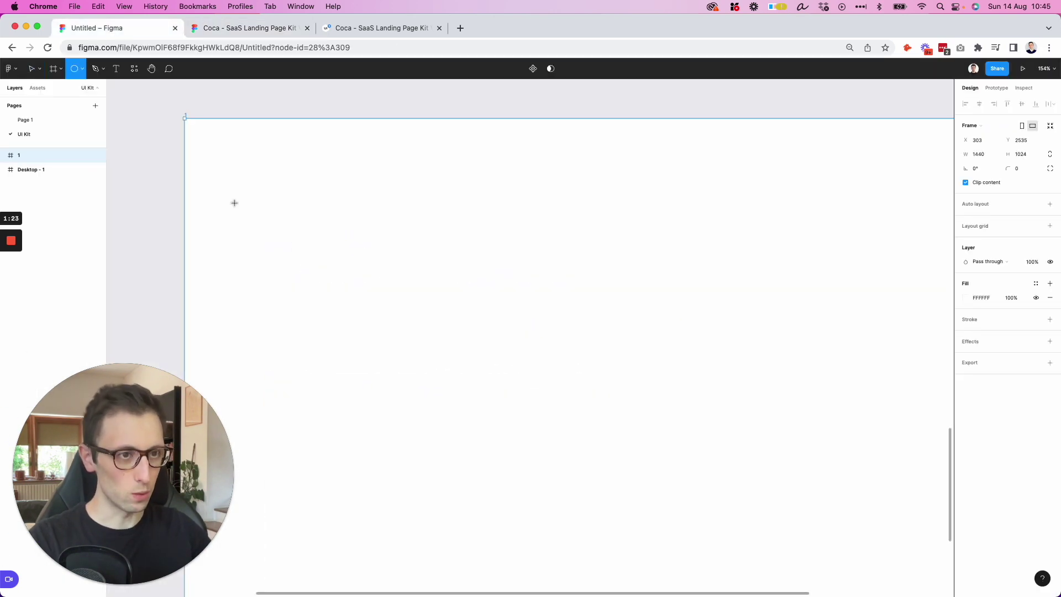
{"action": "left_click_drag", "start_coordinate": [223, 149], "coordinate": [282, 206]}
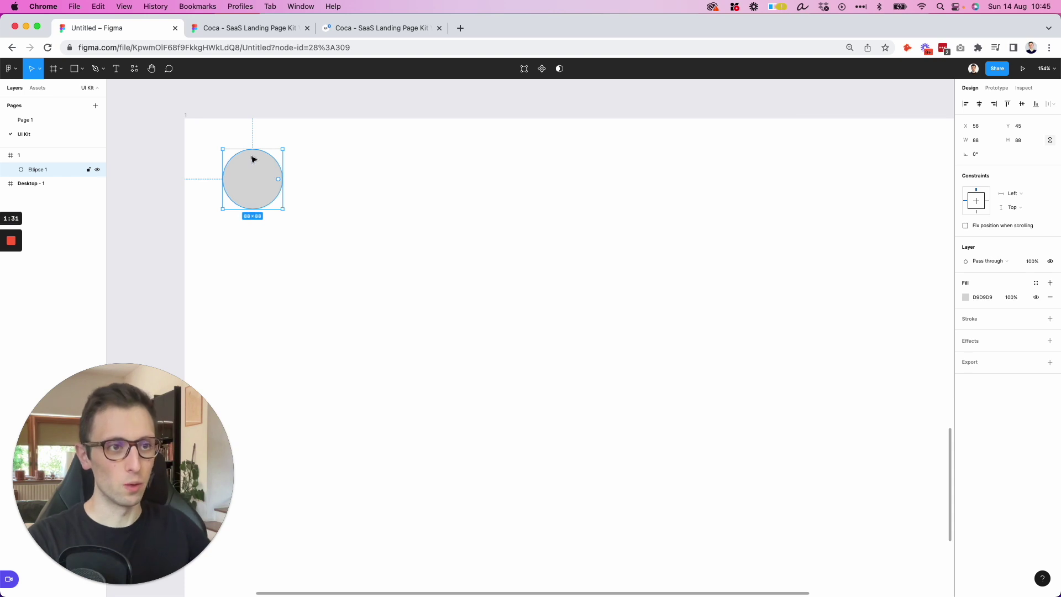
- Change the circle's fill to a linear gradient running diagonally across it
{"action": "scroll", "coordinate": [253, 159], "scroll_direction": "up", "scroll_amount": 5}
{"action": "scroll", "coordinate": [252, 160], "scroll_direction": "up", "scroll_amount": 1}
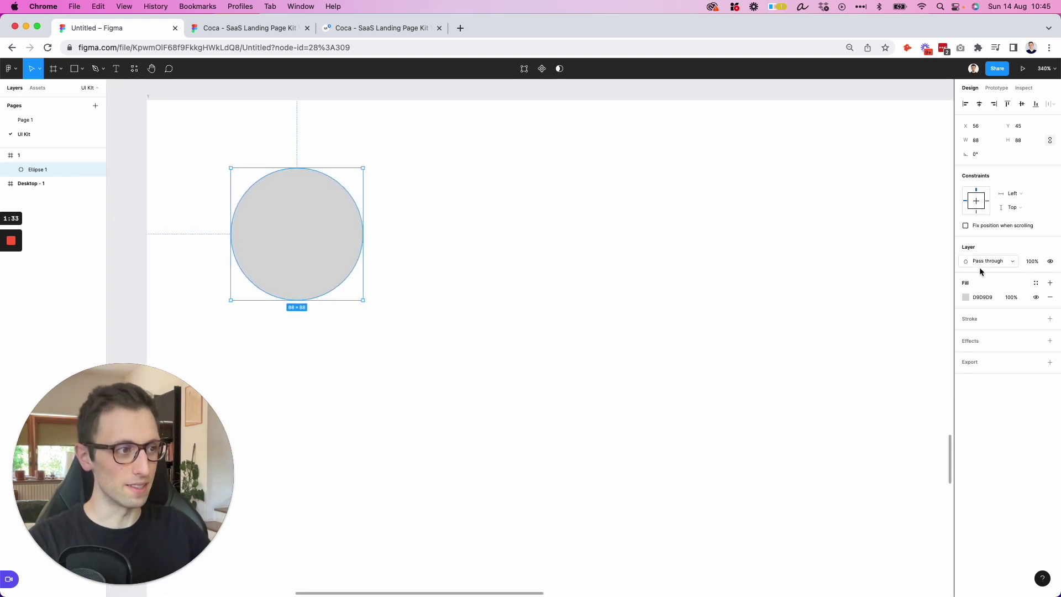
{"action": "left_click", "coordinate": [965, 297]}
{"action": "left_click", "coordinate": [869, 298]}
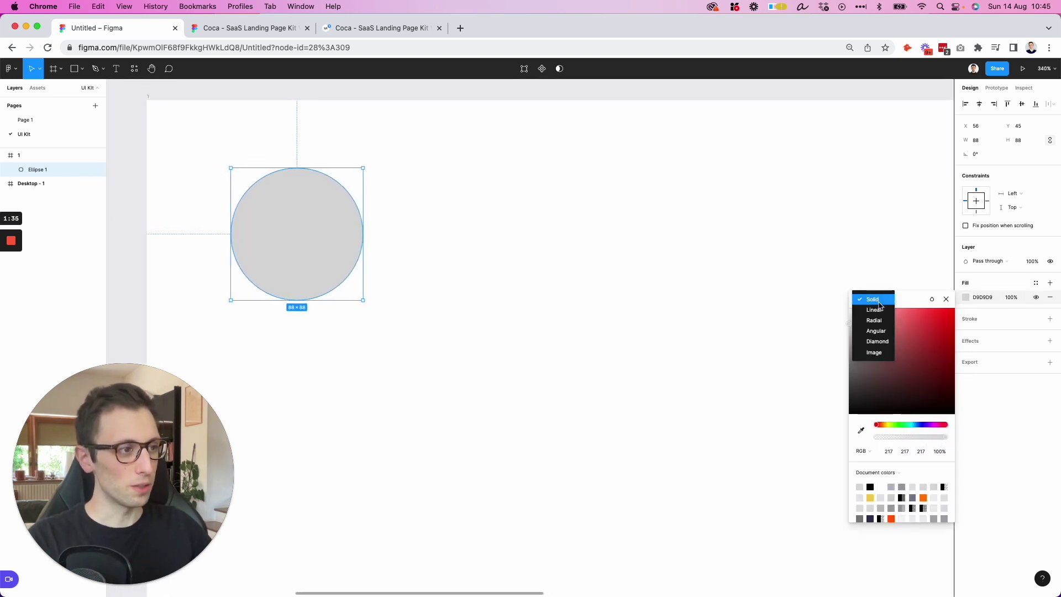
{"action": "left_click", "coordinate": [874, 309]}
{"action": "left_click_drag", "start_coordinate": [297, 300], "coordinate": [356, 297]}
{"action": "left_click_drag", "start_coordinate": [301, 167], "coordinate": [242, 163]}
- Set the gradient stops to a saturated deep blue and a fully opaque light cyan
{"action": "left_click", "coordinate": [922, 457]}
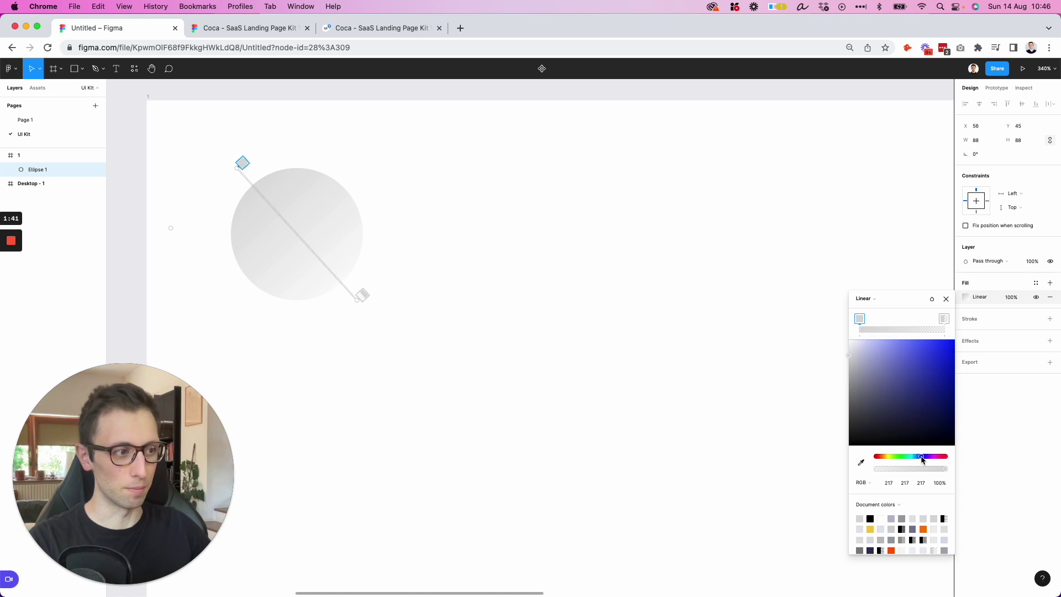
{"action": "left_click_drag", "start_coordinate": [908, 369], "coordinate": [945, 321]}
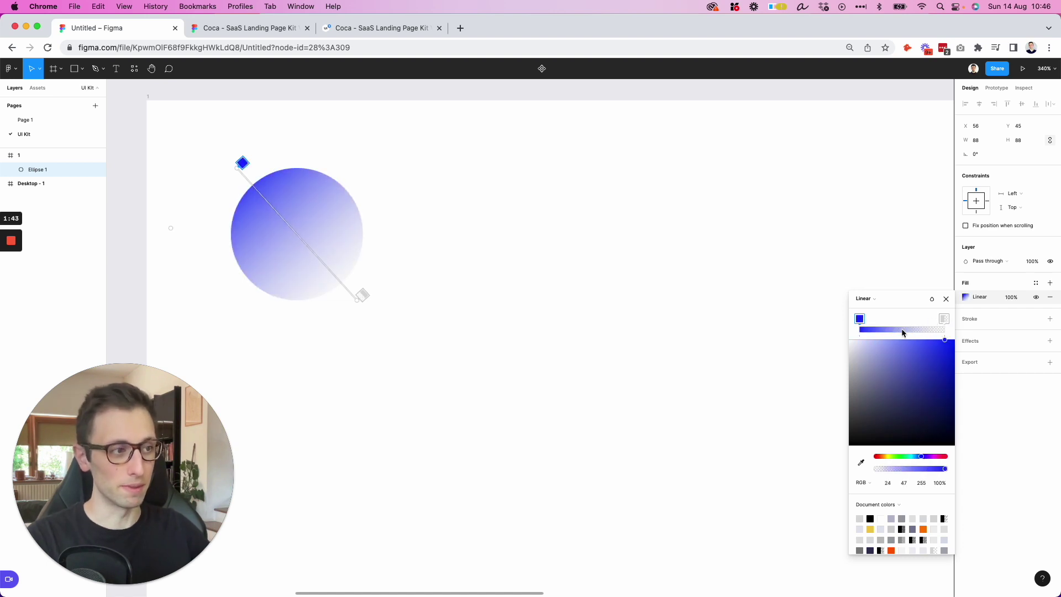
{"action": "left_click", "coordinate": [944, 322]}
{"action": "mouse_move", "coordinate": [908, 469]}
{"action": "left_mouse_down"}
{"action": "mouse_move", "coordinate": [947, 469]}
{"action": "mouse_move", "coordinate": [916, 457]}
{"action": "left_mouse_up"}
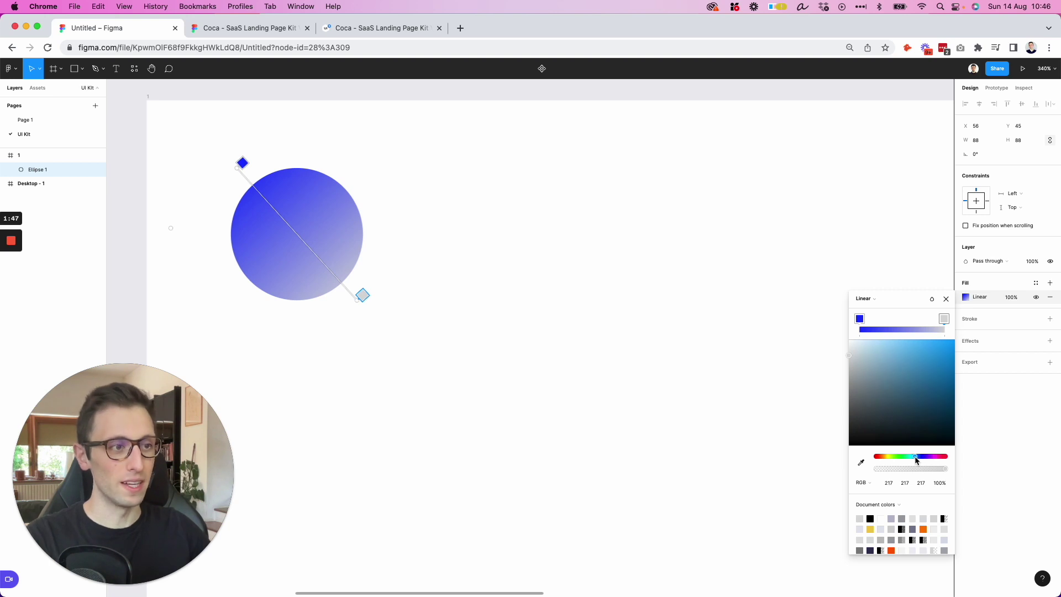
{"action": "left_click_drag", "start_coordinate": [932, 387], "coordinate": [1007, 296]}
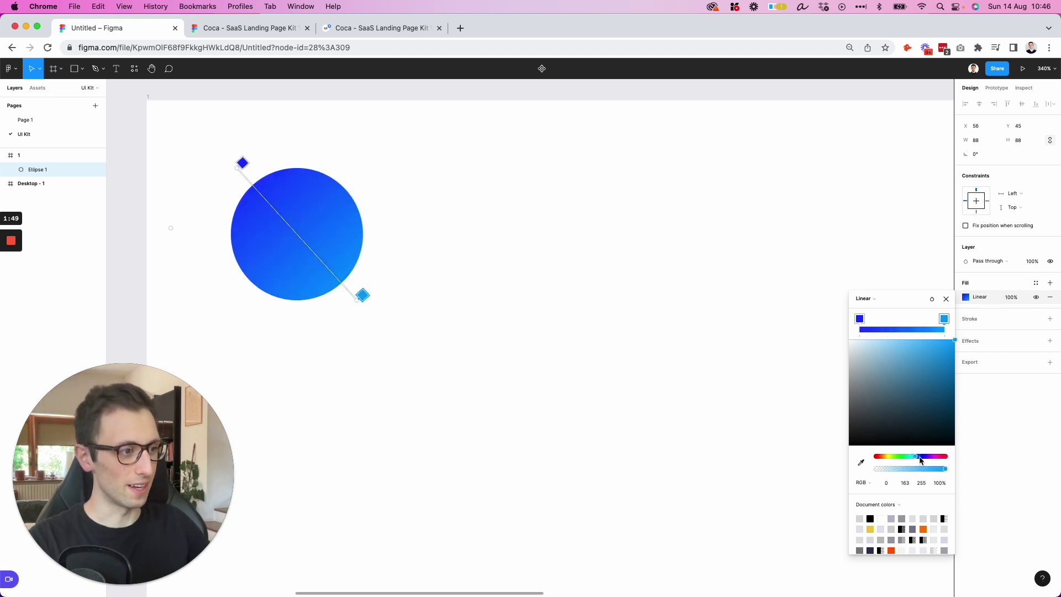
{"action": "left_click_drag", "start_coordinate": [916, 458], "coordinate": [914, 458]}
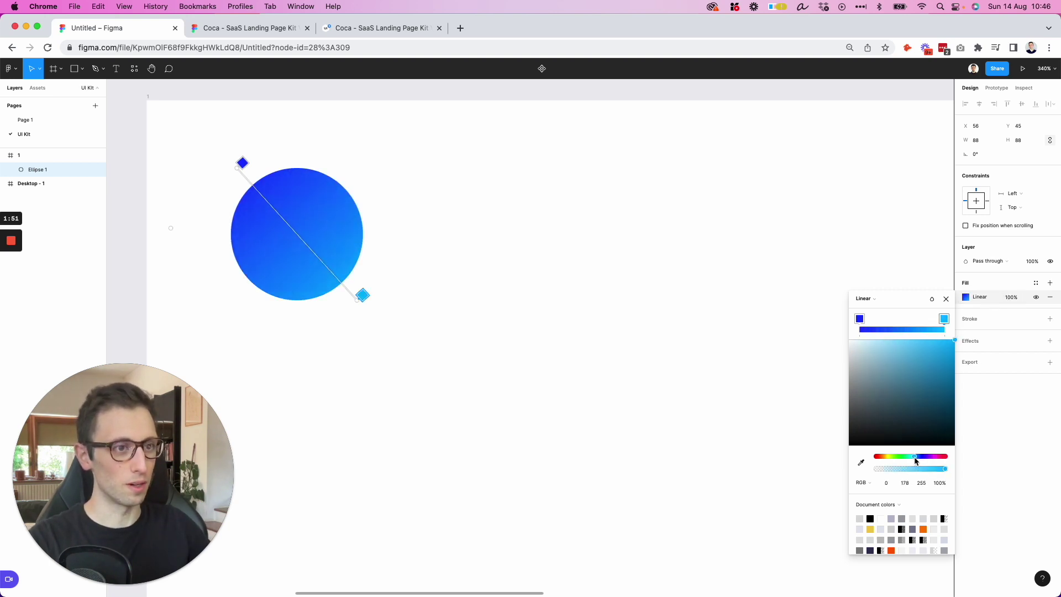
{"action": "key", "text": "Escape"}
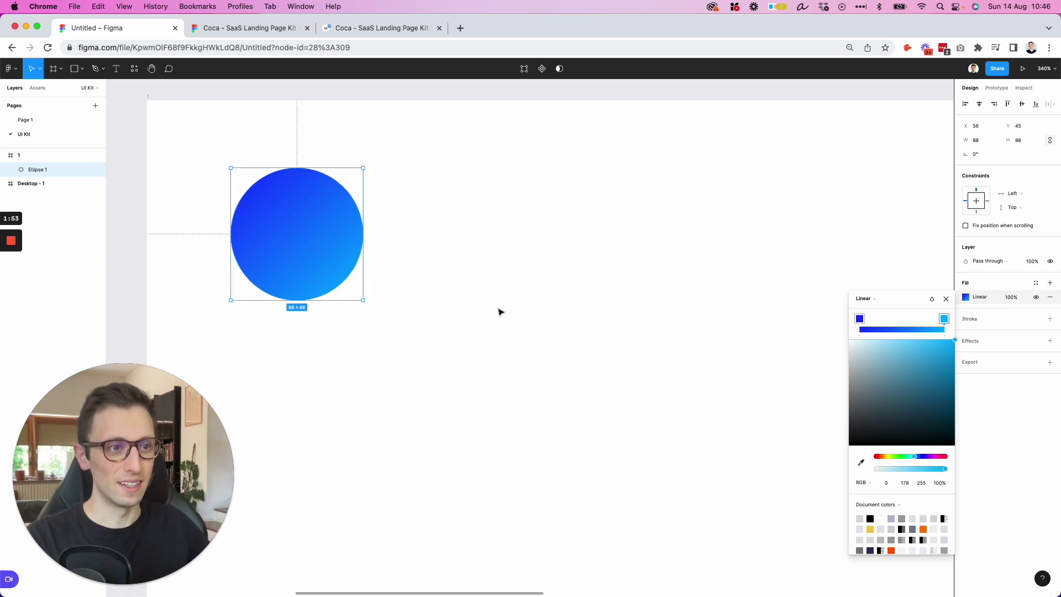
- Add a 'c' text layer to the right of the gradient circle
{"action": "left_click", "coordinate": [497, 311]}
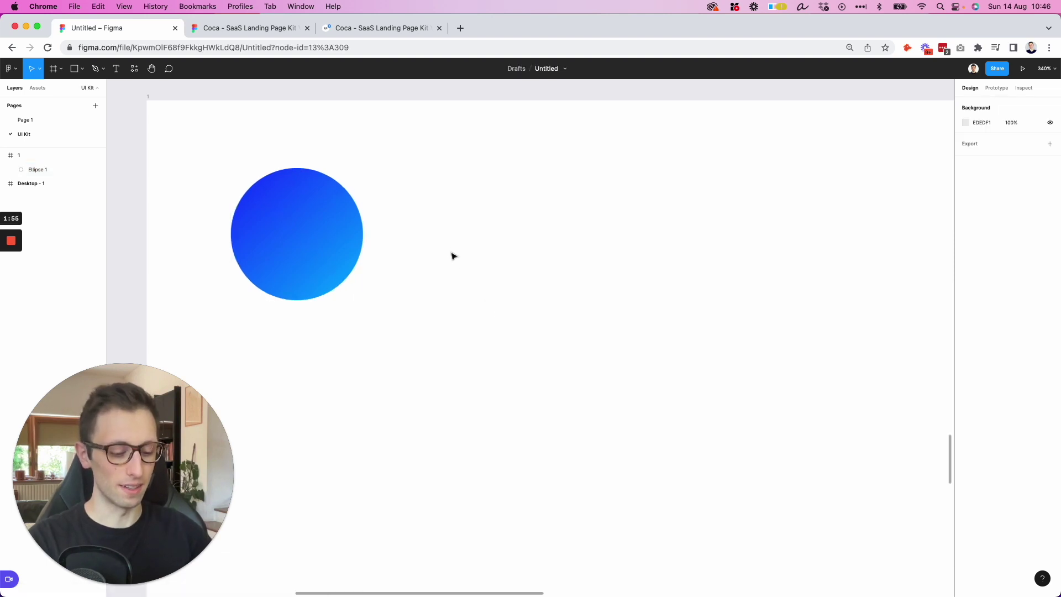
{"action": "key", "text": "t"}
{"action": "scroll", "coordinate": [450, 250], "scroll_direction": "down", "scroll_amount": 3}
{"action": "scroll", "coordinate": [453, 214], "scroll_direction": "up", "scroll_amount": 2}
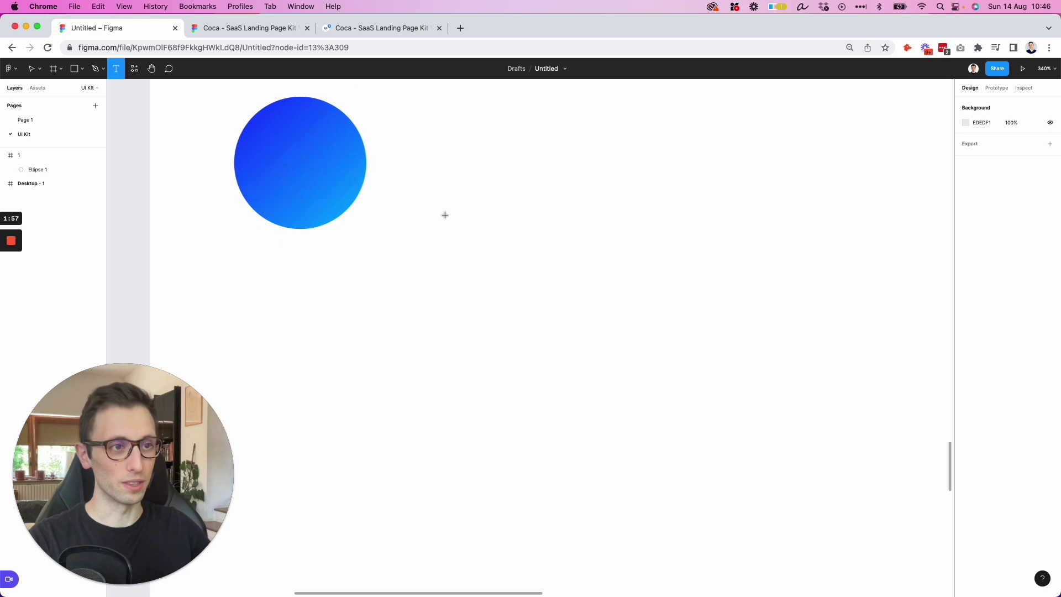
{"action": "scroll", "coordinate": [436, 244], "scroll_direction": "up", "scroll_amount": 2}
{"action": "left_click", "coordinate": [442, 254]}
{"action": "key", "text": "Escape"}
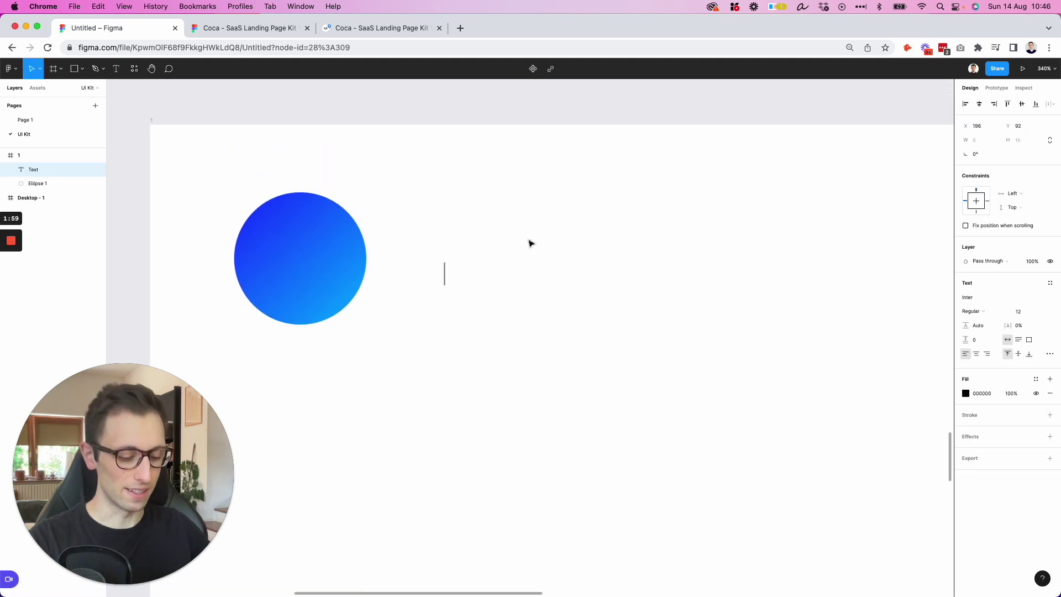
{"action": "type", "text": "c"}
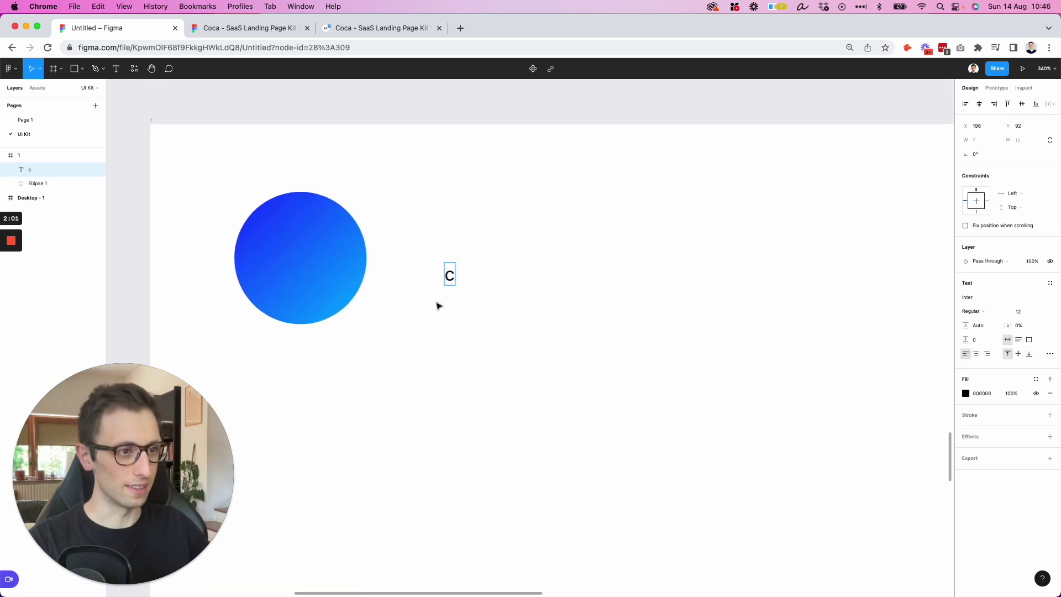
{"action": "key", "text": "Escape"}
- Set the C to DM Sans Bold at size 82 and move it up and left
{"action": "left_click", "coordinate": [1028, 311]}
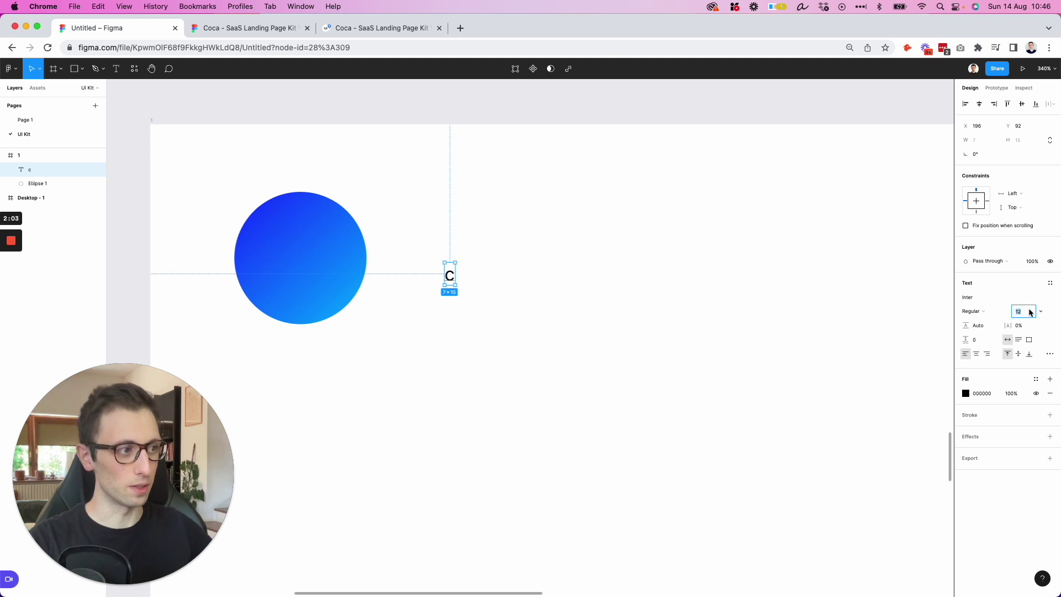
{"action": "key", "text": "shift+Up"}
{"action": "key", "text": "shift+Up"}
{"action": "key", "text": "shift+Up"}
{"action": "key", "text": "shift+Up"}
{"action": "key", "text": "shift+Up"}
{"action": "key", "text": "shift+Up"}
{"action": "key", "text": "shift+Up"}
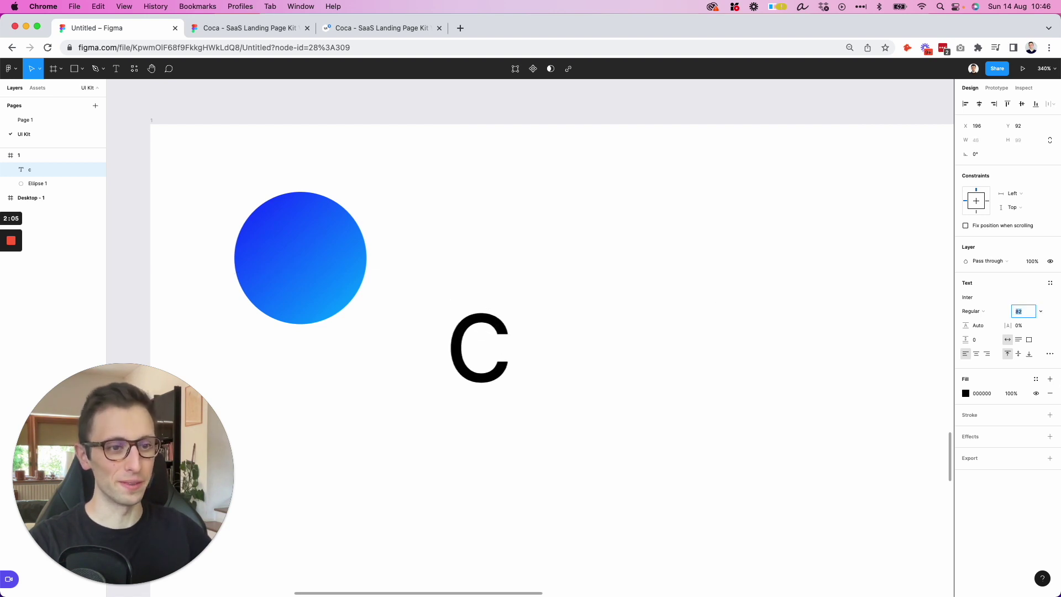
{"action": "left_click_drag", "start_coordinate": [491, 357], "coordinate": [477, 290]}
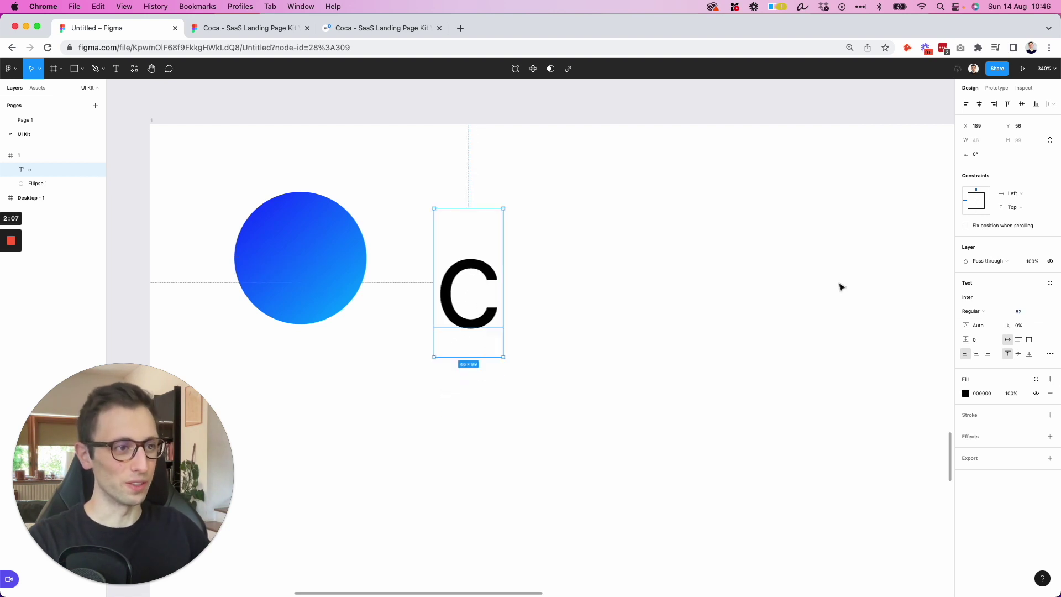
{"action": "left_click", "coordinate": [983, 300]}
{"action": "type", "text": "DM Sans"}
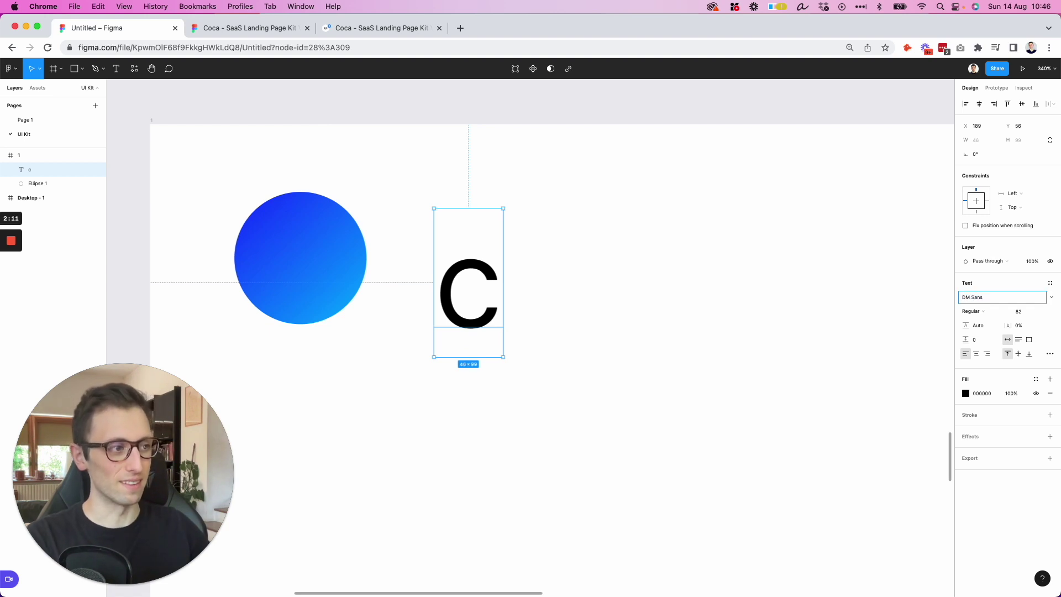
{"action": "key", "text": "Return"}
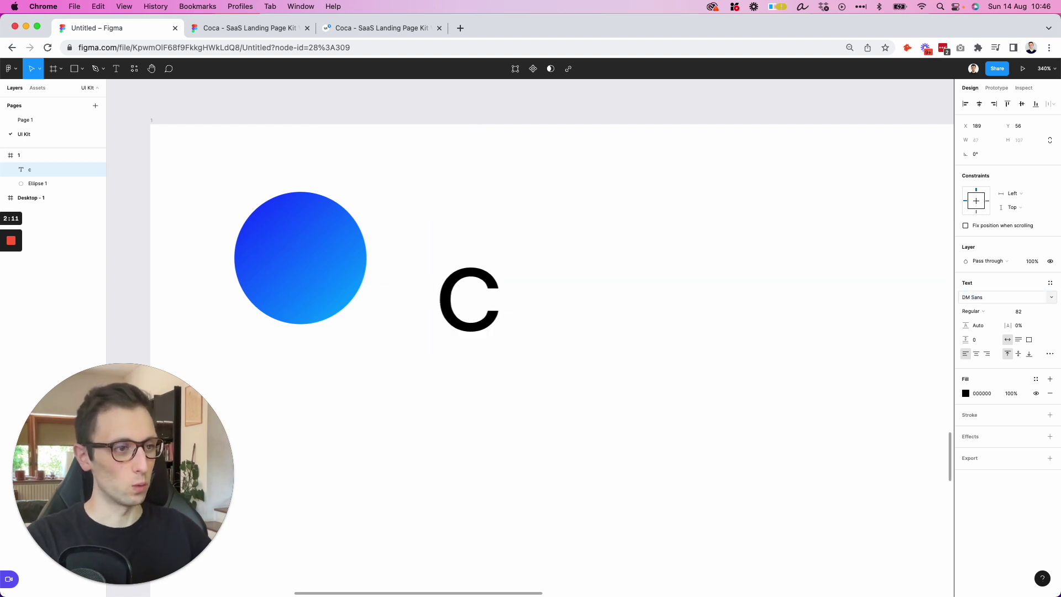
{"action": "left_click", "coordinate": [988, 311]}
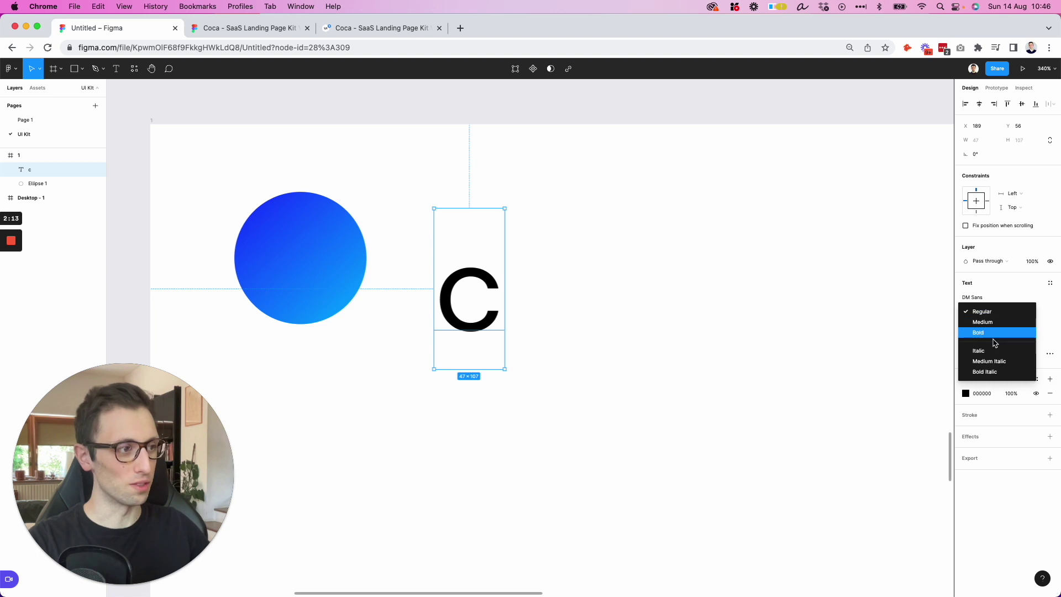
{"action": "left_click", "coordinate": [988, 333]}
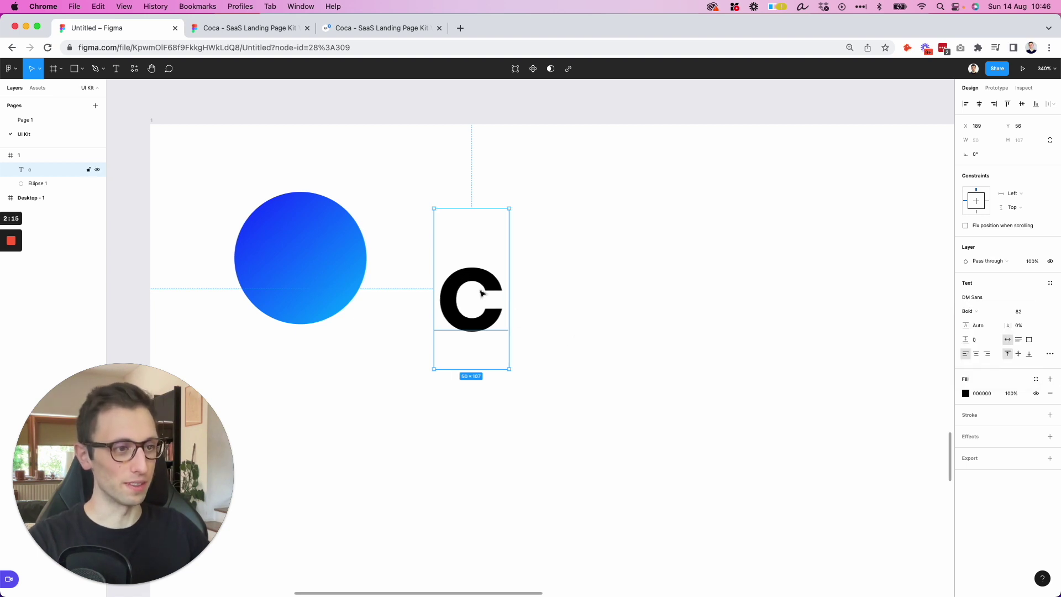
{"action": "left_click_drag", "start_coordinate": [484, 293], "coordinate": [430, 247]}
- Convert the C text to outlines and move it onto the circle's centre
{"action": "right_click", "coordinate": [427, 242]}
{"action": "mouse_move", "coordinate": [497, 447]}
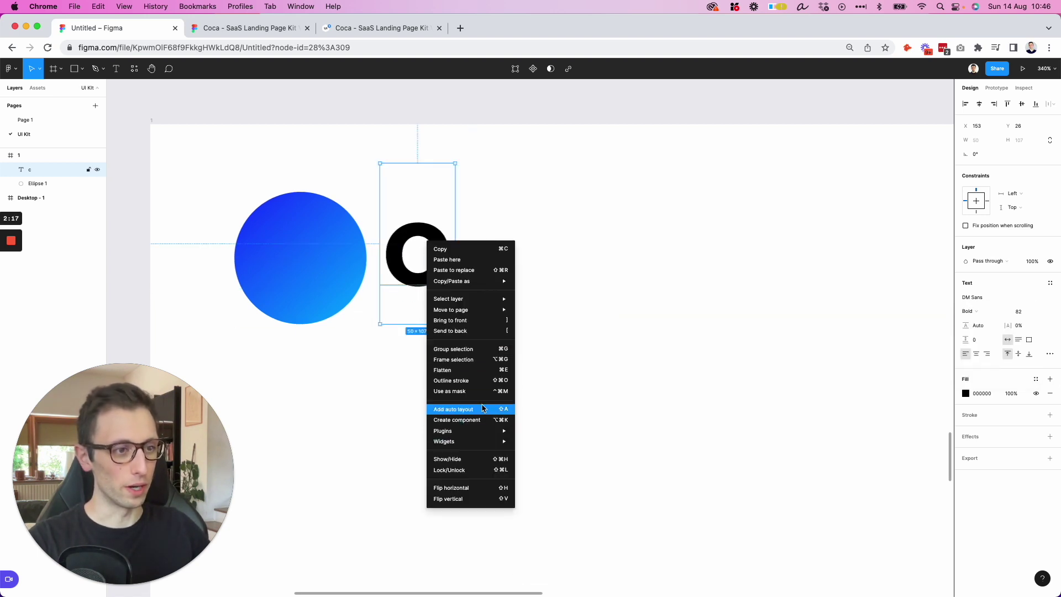
{"action": "left_click", "coordinate": [451, 380]}
{"action": "left_click_drag", "start_coordinate": [436, 241], "coordinate": [319, 246]}
- Give the C a white fill and enlarge it inside the circle
{"action": "key", "text": "i"}
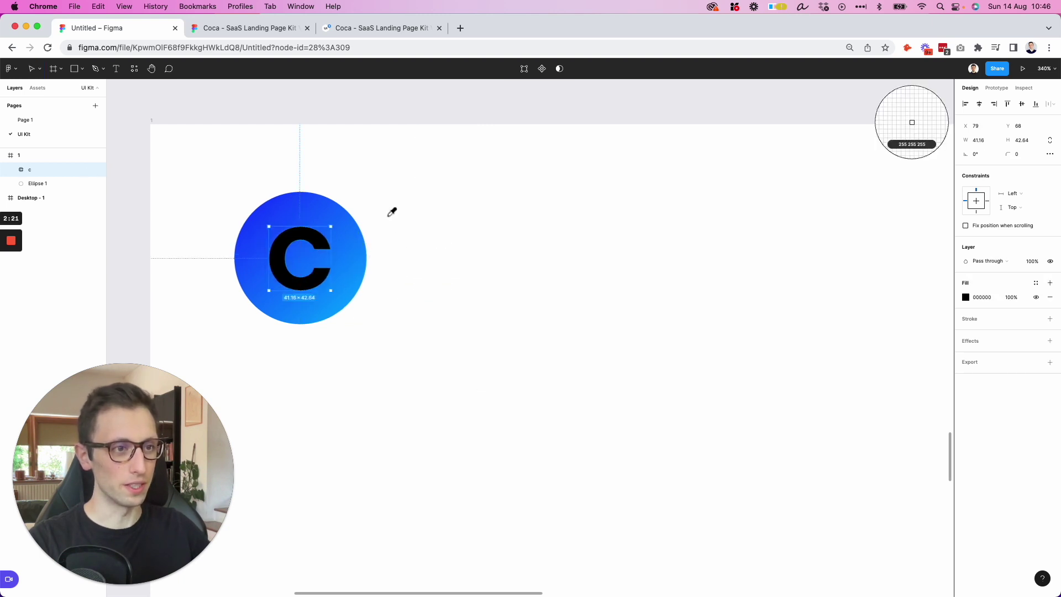
{"action": "left_click", "coordinate": [389, 215]}
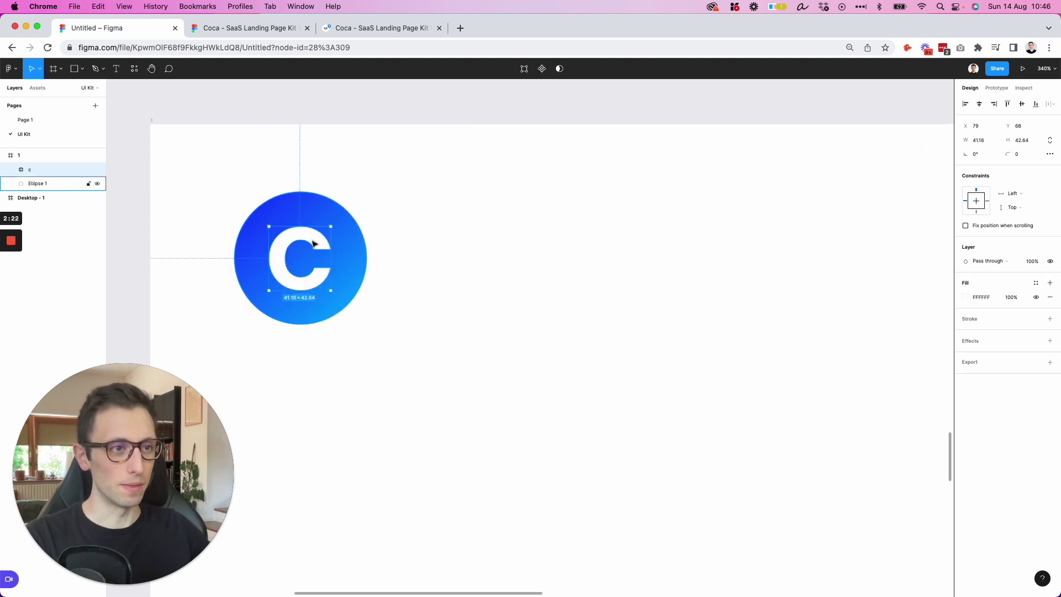
{"action": "left_click", "coordinate": [966, 297]}
{"action": "left_click", "coordinate": [860, 431]}
{"action": "key", "text": "Escape"}
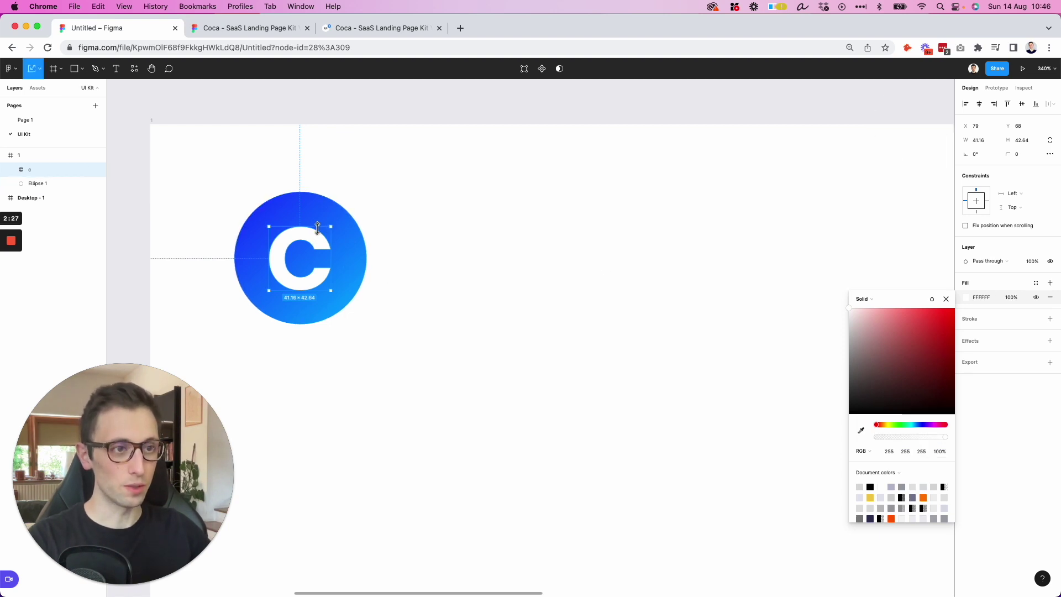
{"action": "left_click_drag", "start_coordinate": [317, 228], "coordinate": [325, 219]}
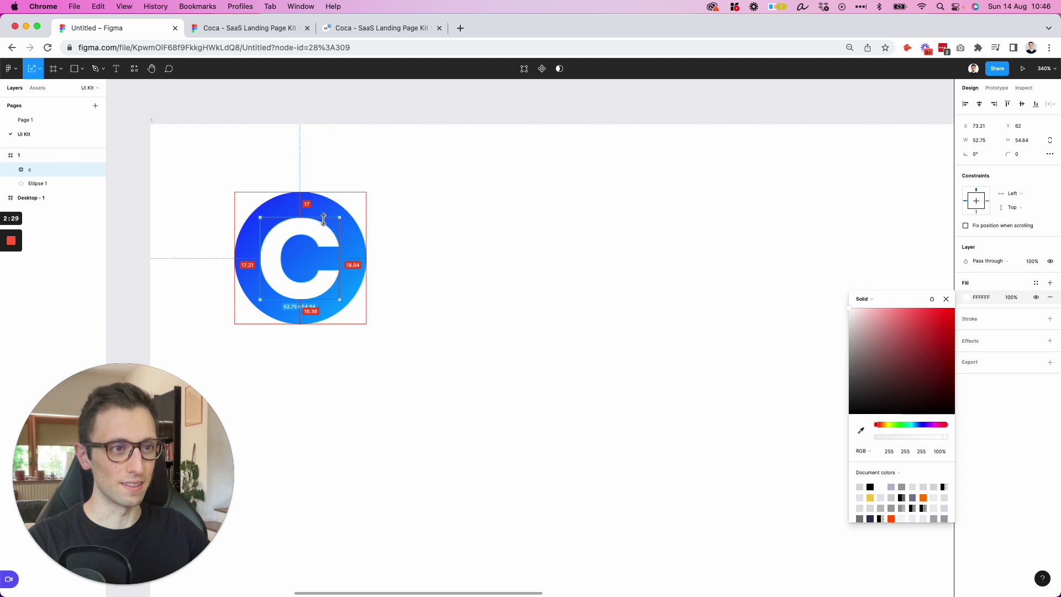
{"action": "left_click", "coordinate": [512, 214]}
- Group the C and circle and name the group 'Icon'
{"action": "scroll", "coordinate": [512, 213], "scroll_direction": "left", "scroll_amount": 3}
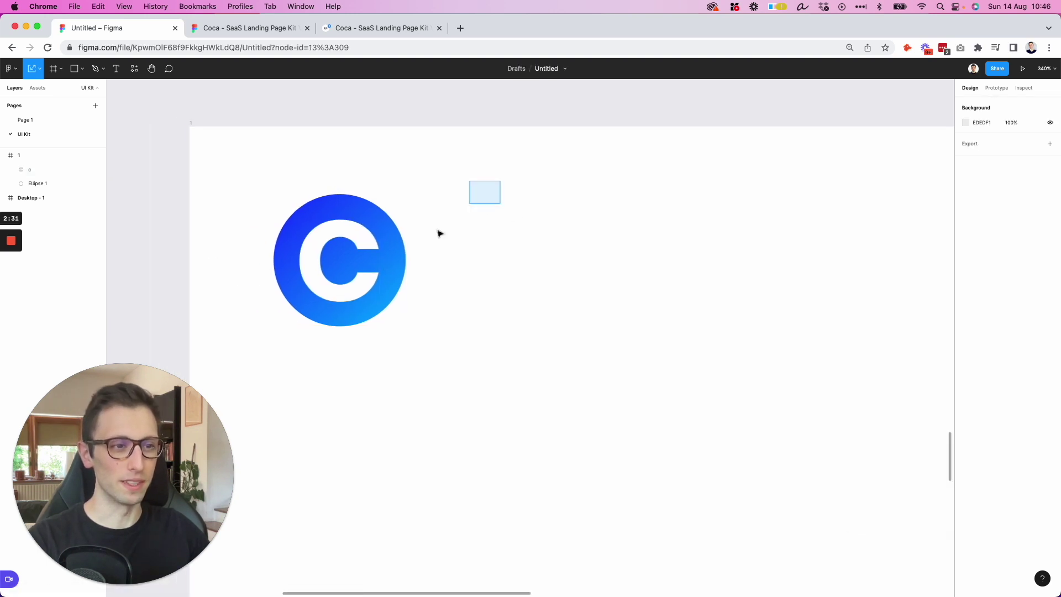
{"action": "left_click_drag", "start_coordinate": [439, 234], "coordinate": [275, 331]}
{"action": "key", "text": "super+g"}
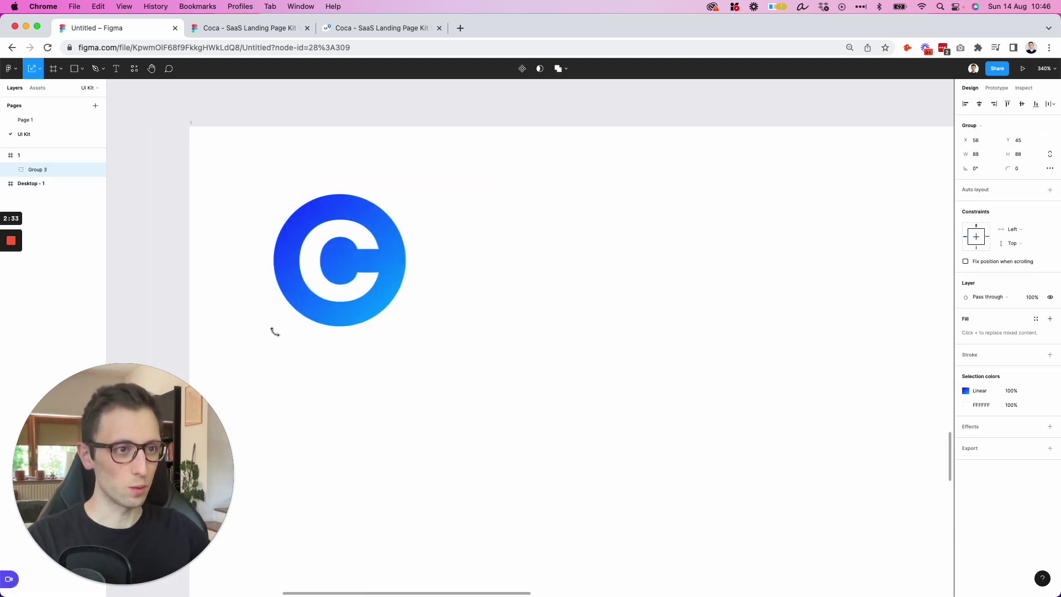
{"action": "scroll", "coordinate": [529, 249], "scroll_direction": "down", "scroll_amount": 5}
{"action": "scroll", "coordinate": [428, 239], "scroll_direction": "down", "scroll_amount": 1}
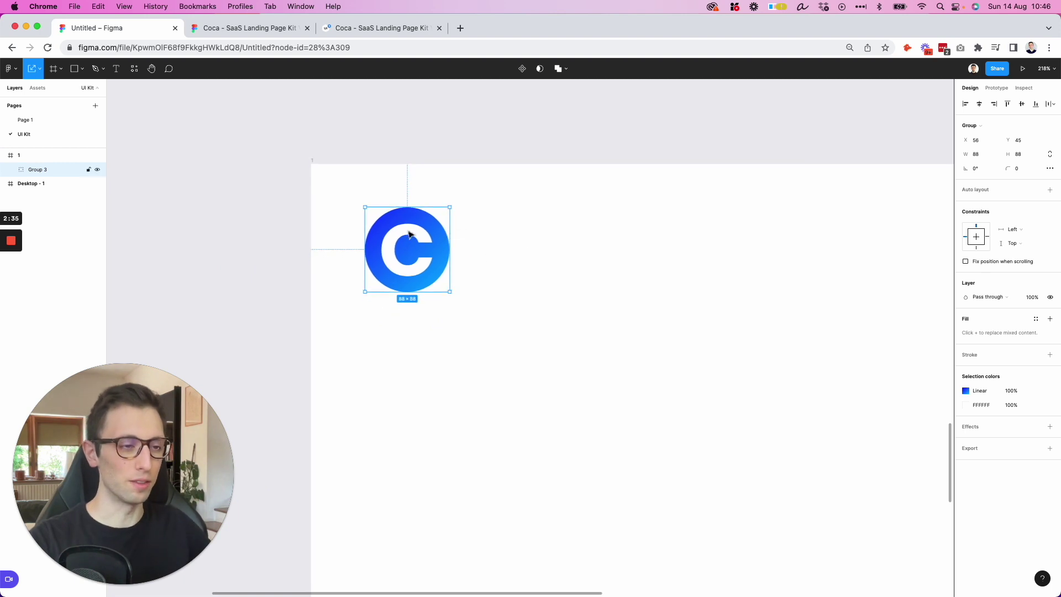
{"action": "double_click", "coordinate": [42, 173]}
{"action": "type", "text": "Icon"}
{"action": "key", "text": "Return"}
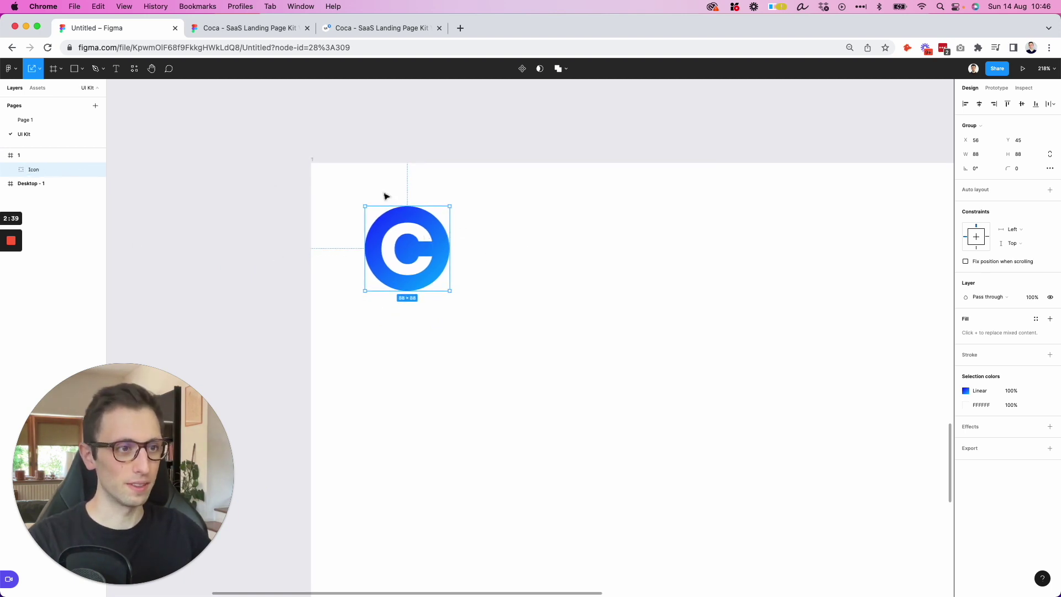
{"action": "left_click", "coordinate": [514, 213]}
{"action": "scroll", "coordinate": [514, 213], "scroll_direction": "right", "scroll_amount": 3}
{"action": "key", "text": "t"}
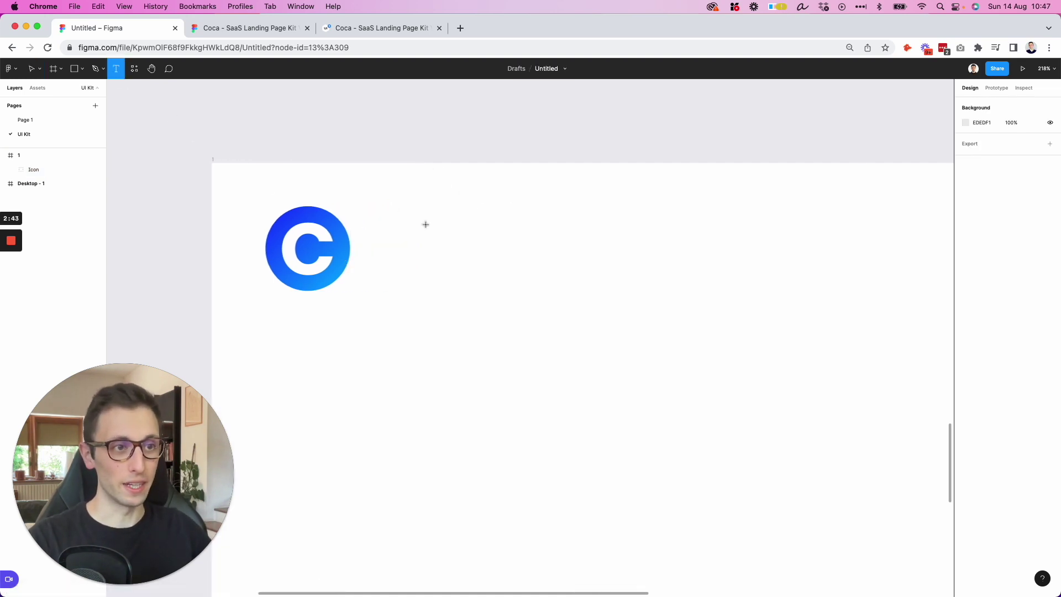
- Add a 'coca' wordmark beside the icon at size 92 with about -4% letter spacing
{"action": "left_click", "coordinate": [413, 256]}
{"action": "type", "text": "coca"}
{"action": "key", "text": "Escape"}
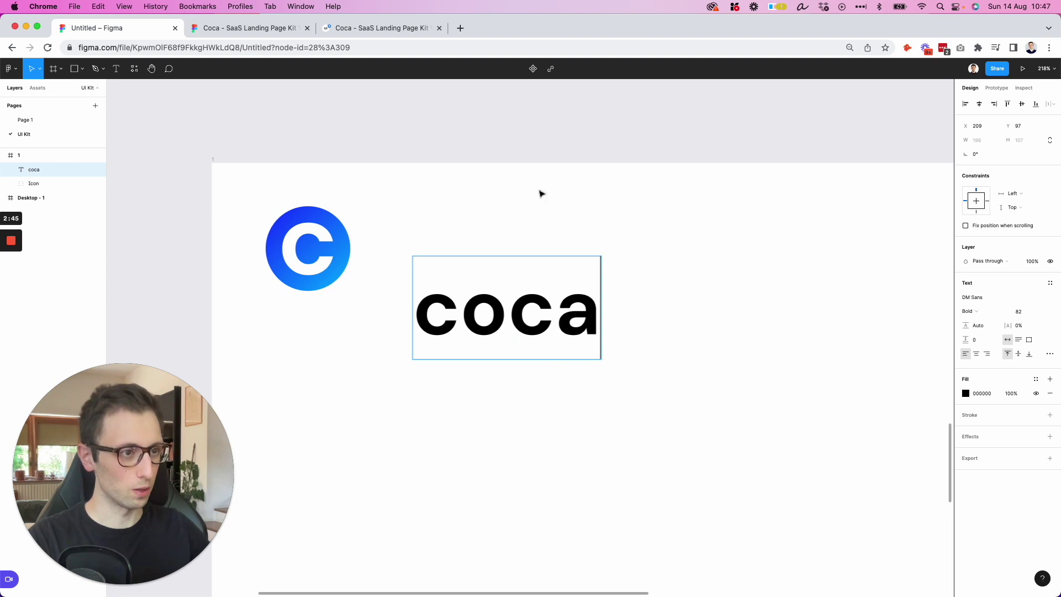
{"action": "left_click_drag", "start_coordinate": [474, 341], "coordinate": [442, 272]}
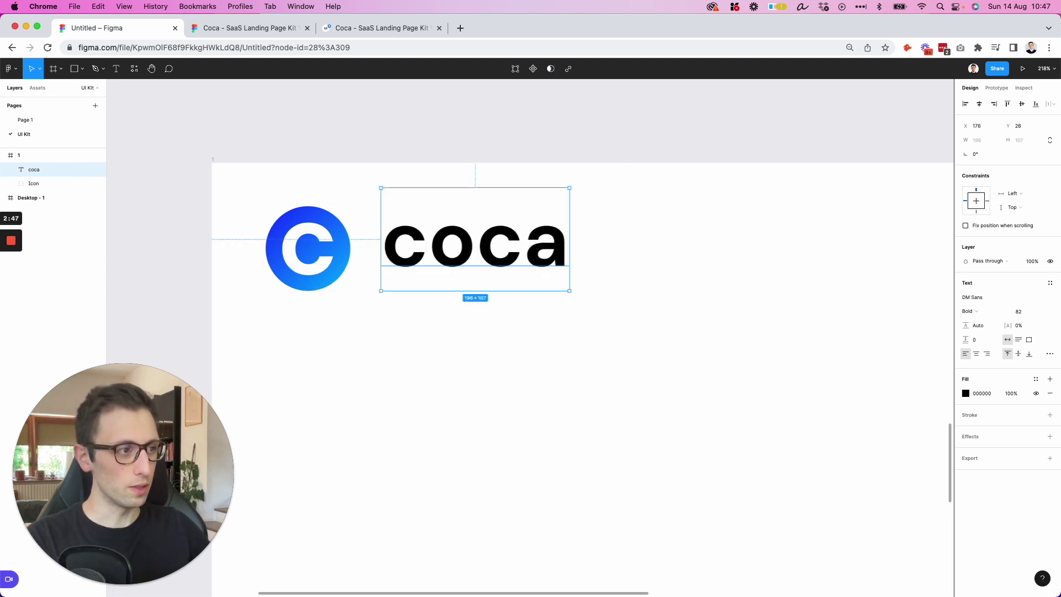
{"action": "left_click_drag", "start_coordinate": [1008, 326], "coordinate": [1010, 328]}
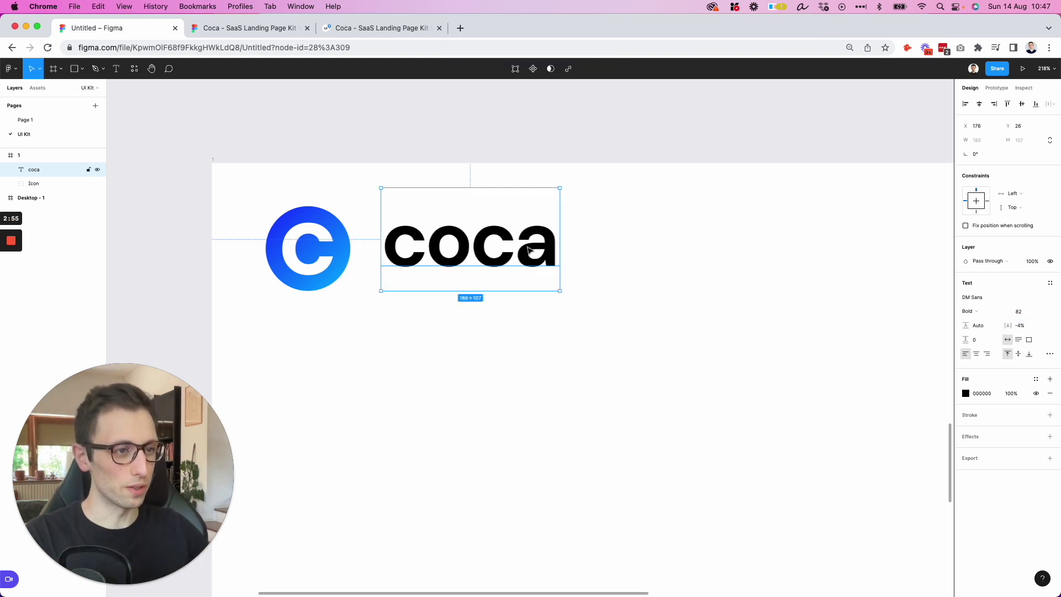
{"action": "left_click_drag", "start_coordinate": [528, 249], "coordinate": [520, 250]}
{"action": "left_click", "coordinate": [1024, 312]}
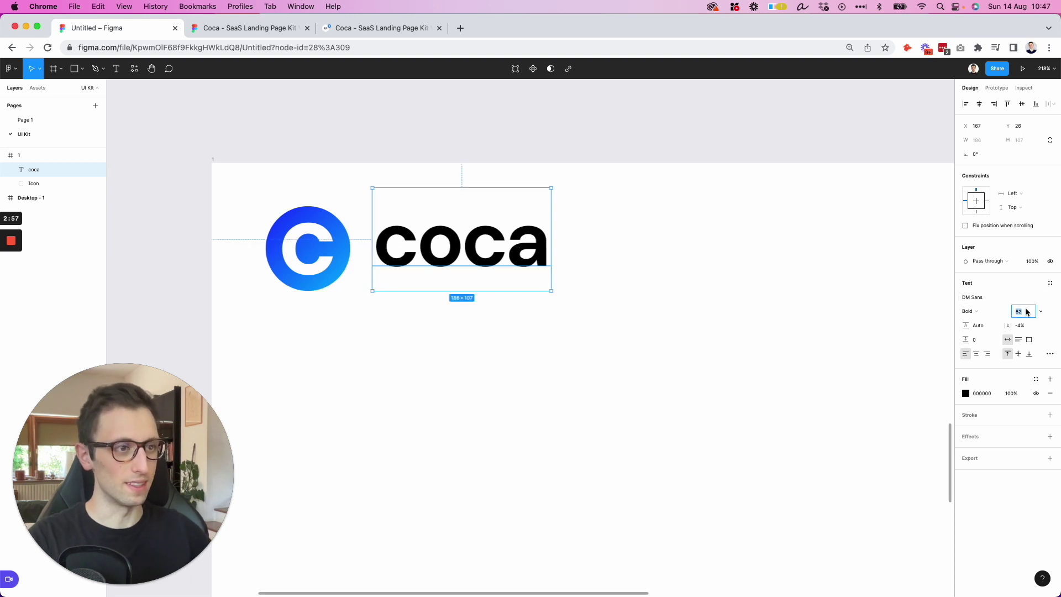
{"action": "key", "text": "shift+Up"}
{"action": "key", "text": "Escape"}
{"action": "key", "text": "Up"}
{"action": "key", "text": "Up"}
{"action": "key", "text": "Up"}
{"action": "key", "text": "Up"}
{"action": "key", "text": "Up"}
{"action": "key", "text": "Up"}
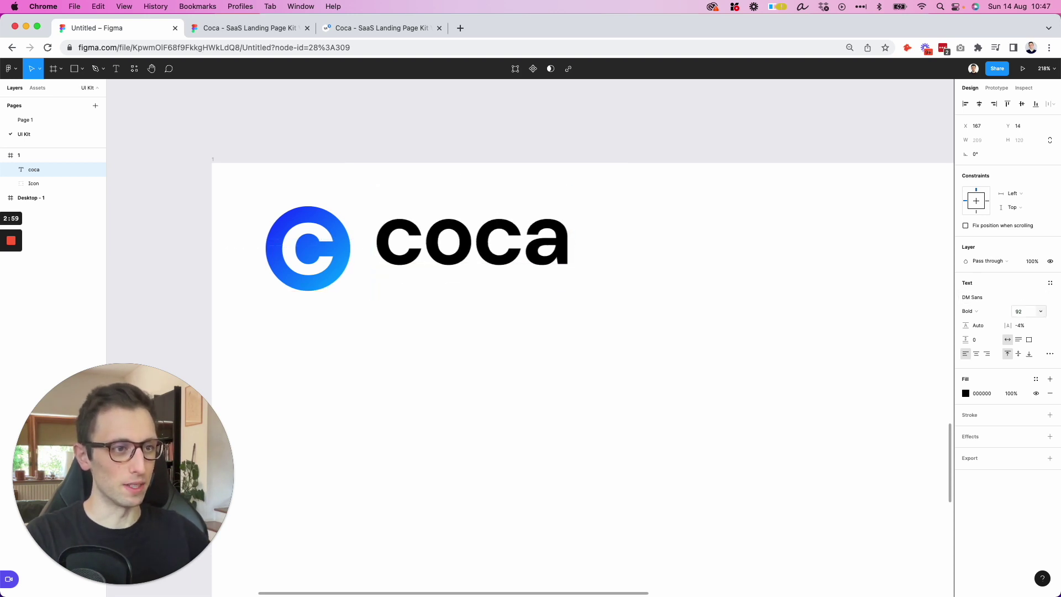
{"action": "key", "text": "Down"}
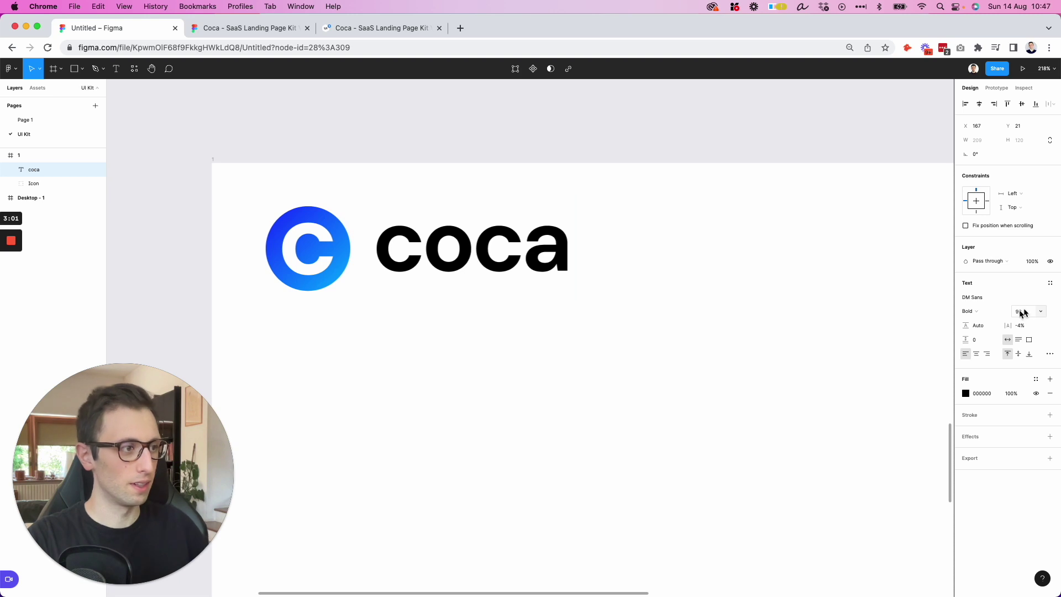
- Convert the coca text to vector outlines and shift it snugly next to the icon
{"action": "right_click", "coordinate": [521, 248]}
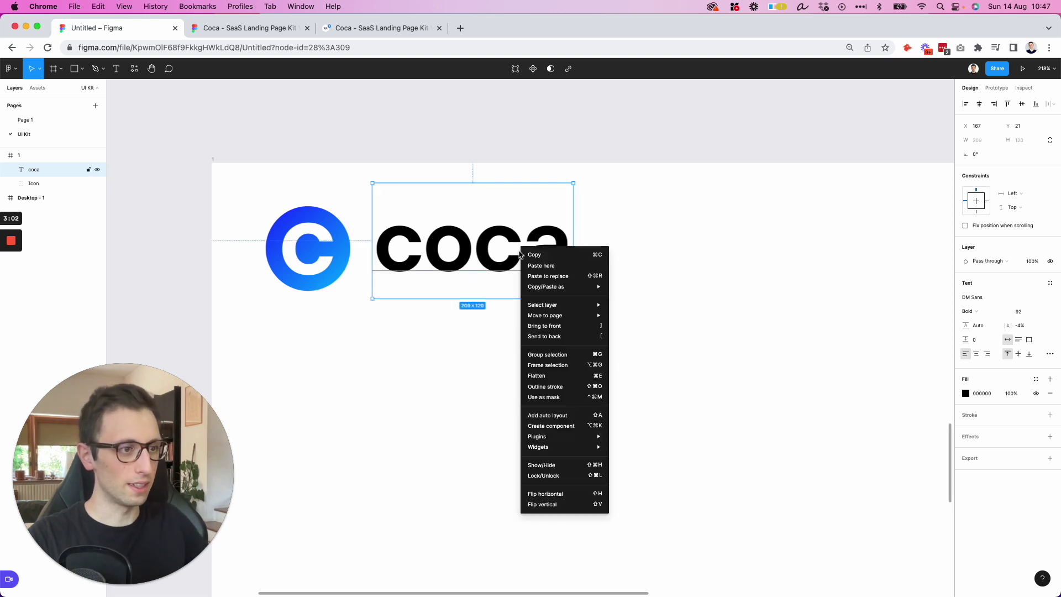
{"action": "left_click", "coordinate": [546, 387]}
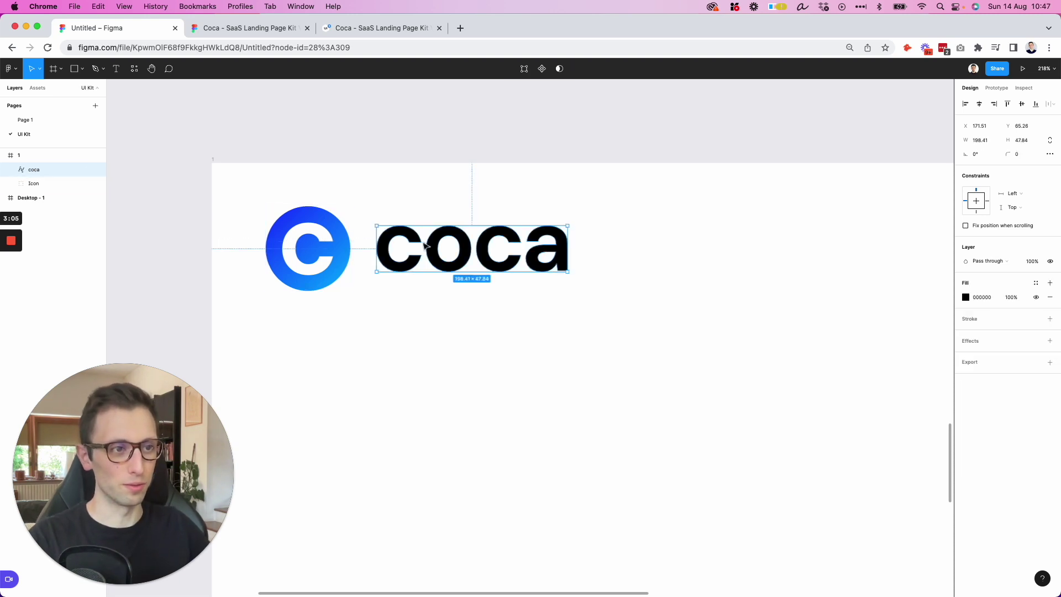
{"action": "left_click_drag", "start_coordinate": [494, 247], "coordinate": [490, 247]}
{"action": "scroll", "coordinate": [491, 247], "scroll_direction": "down", "scroll_amount": 5}
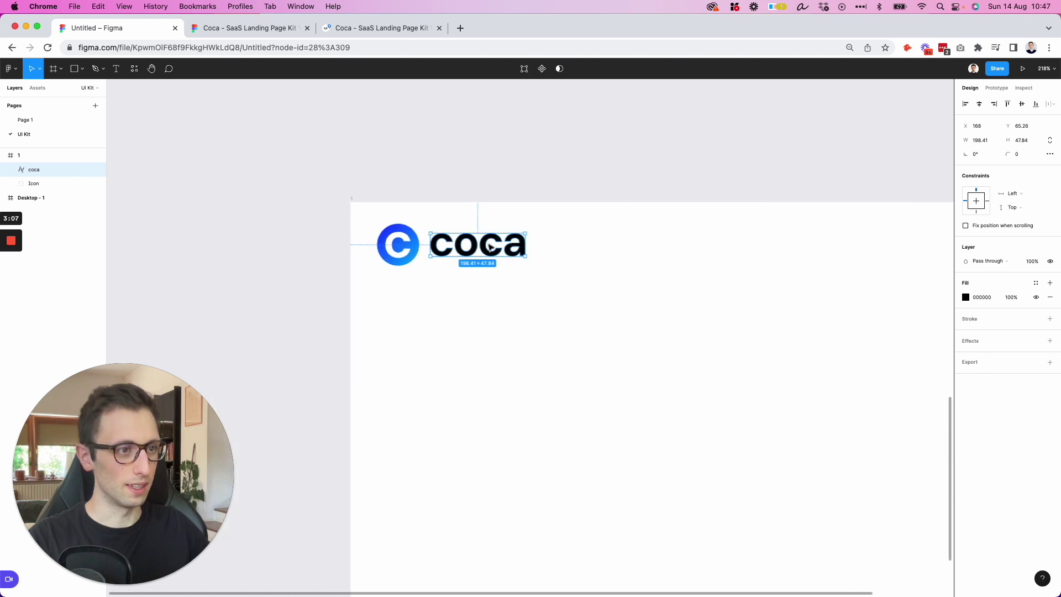
{"action": "left_click", "coordinate": [549, 230]}
{"action": "left_click", "coordinate": [409, 243]}
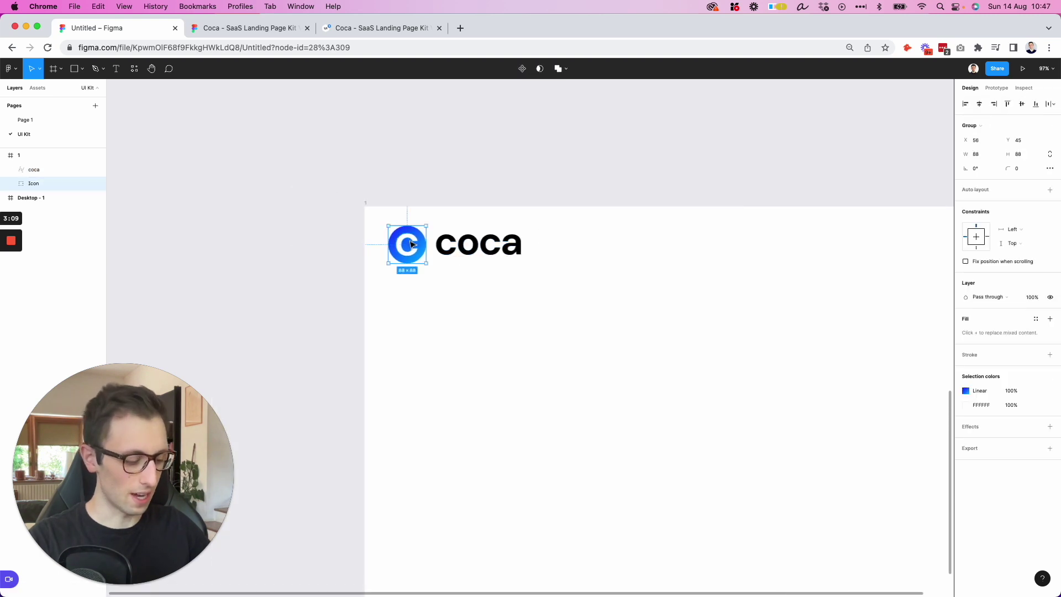
{"action": "scroll", "coordinate": [411, 245], "scroll_direction": "up", "scroll_amount": 2}
{"action": "scroll", "coordinate": [412, 245], "scroll_direction": "up", "scroll_amount": 3}
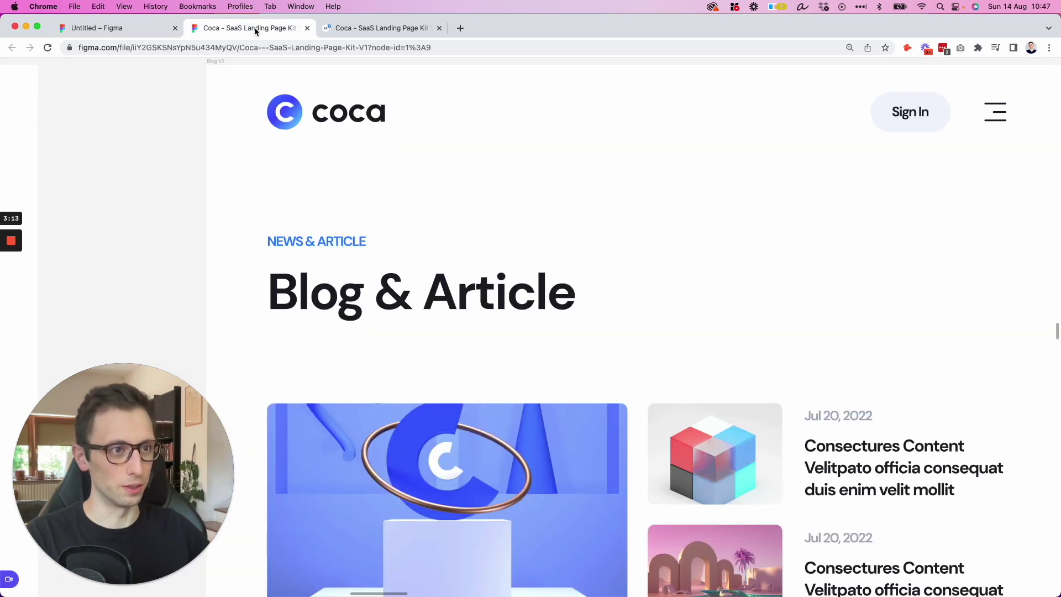
- Group the wordmark and icon into a logo and scale it to 200 × 53.87
{"action": "left_click", "coordinate": [249, 28]}
{"action": "left_click", "coordinate": [146, 29]}
{"action": "scroll", "coordinate": [605, 230], "scroll_direction": "down", "scroll_amount": 5}
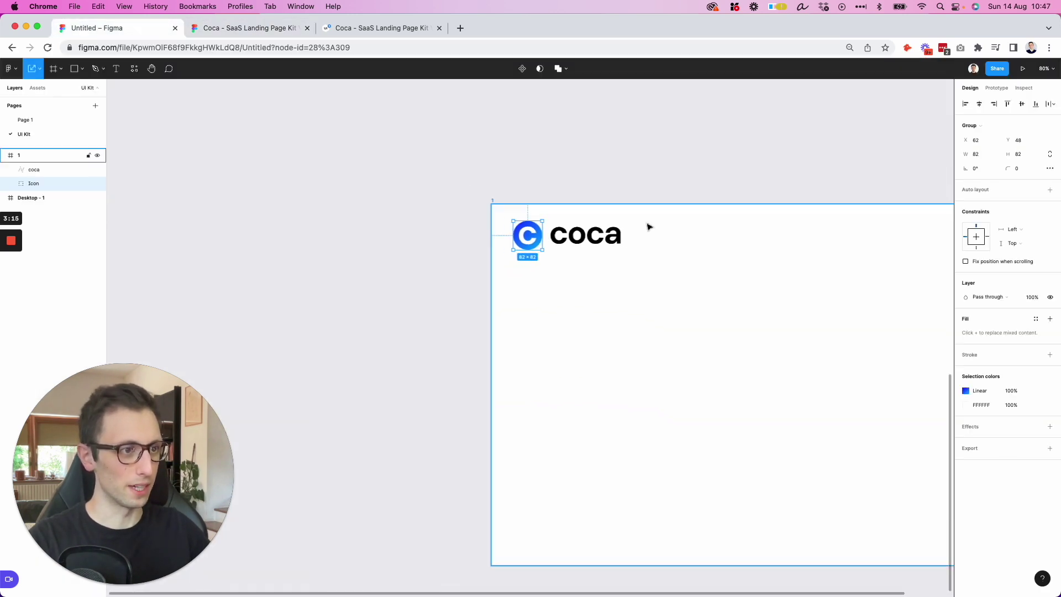
{"action": "left_click_drag", "start_coordinate": [690, 216], "coordinate": [472, 271]}
{"action": "key", "text": "super+g"}
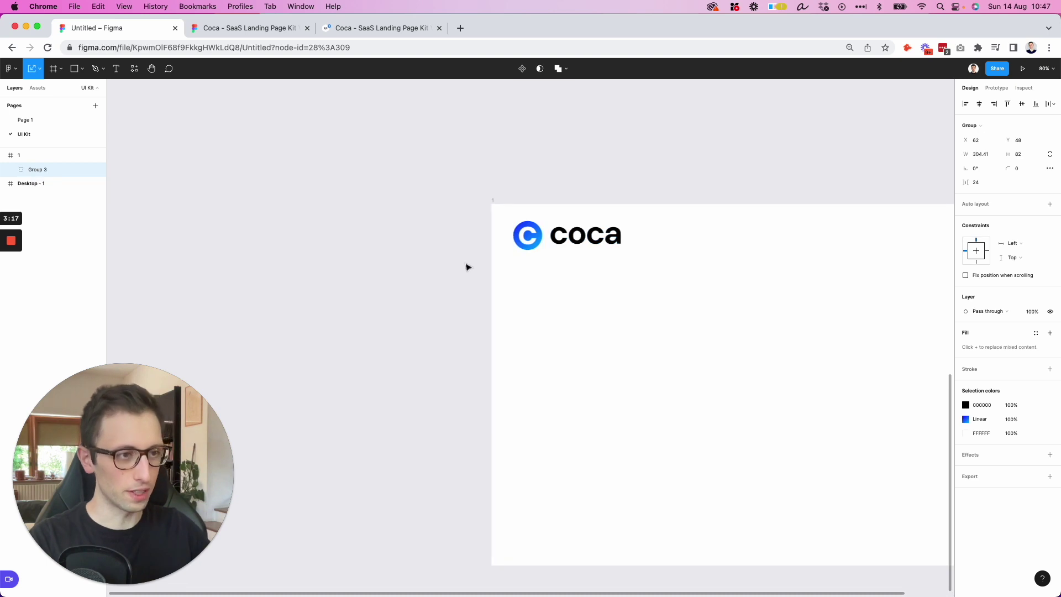
{"action": "scroll", "coordinate": [598, 244], "scroll_direction": "right", "scroll_amount": 5}
{"action": "scroll", "coordinate": [383, 218], "scroll_direction": "up", "scroll_amount": 3}
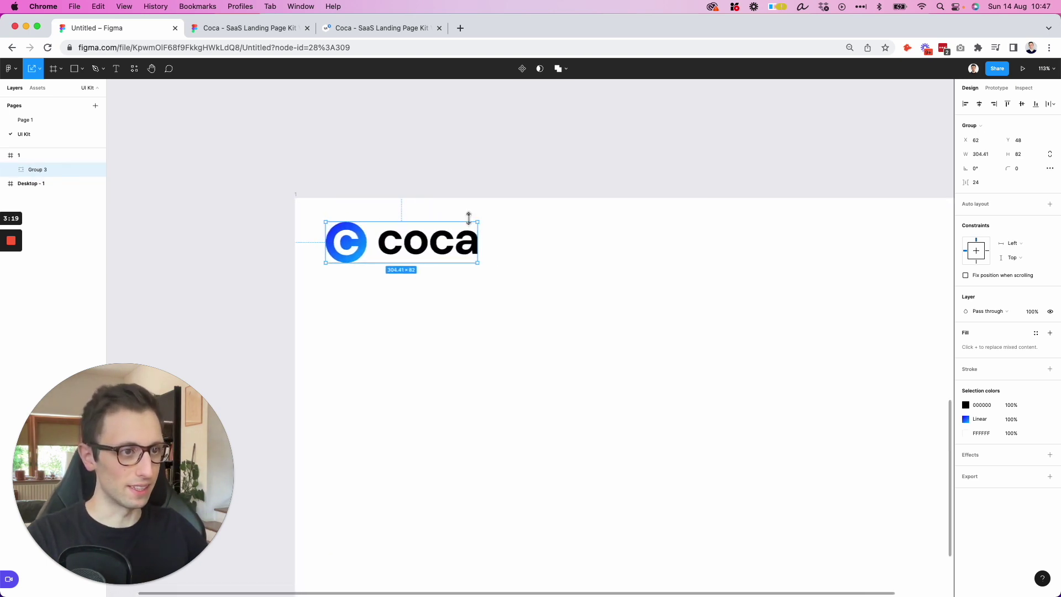
{"action": "scroll", "coordinate": [470, 221], "scroll_direction": "right", "scroll_amount": 2}
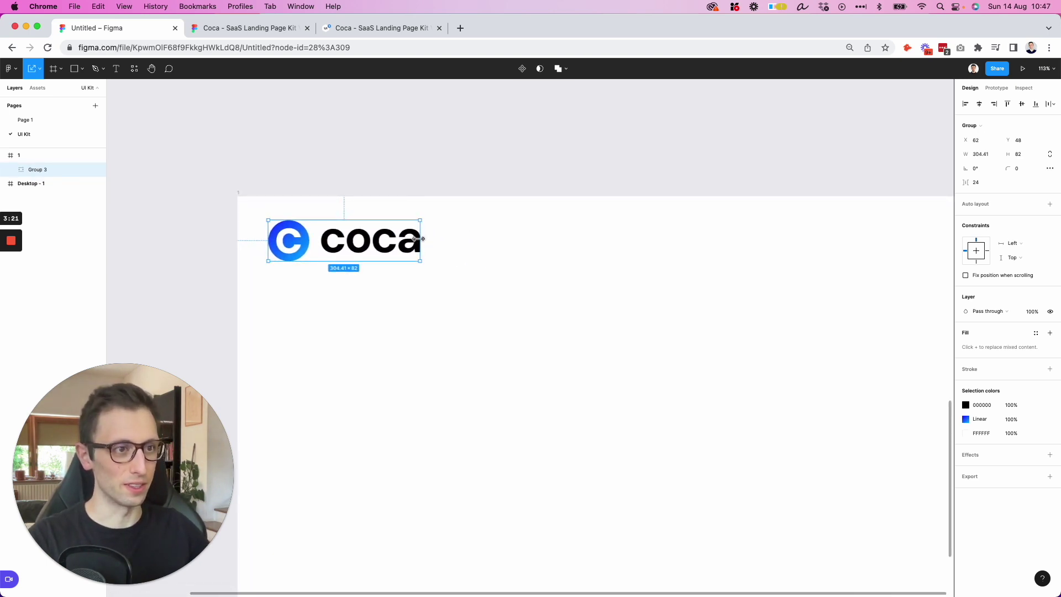
{"action": "left_click_drag", "start_coordinate": [419, 239], "coordinate": [373, 240]}
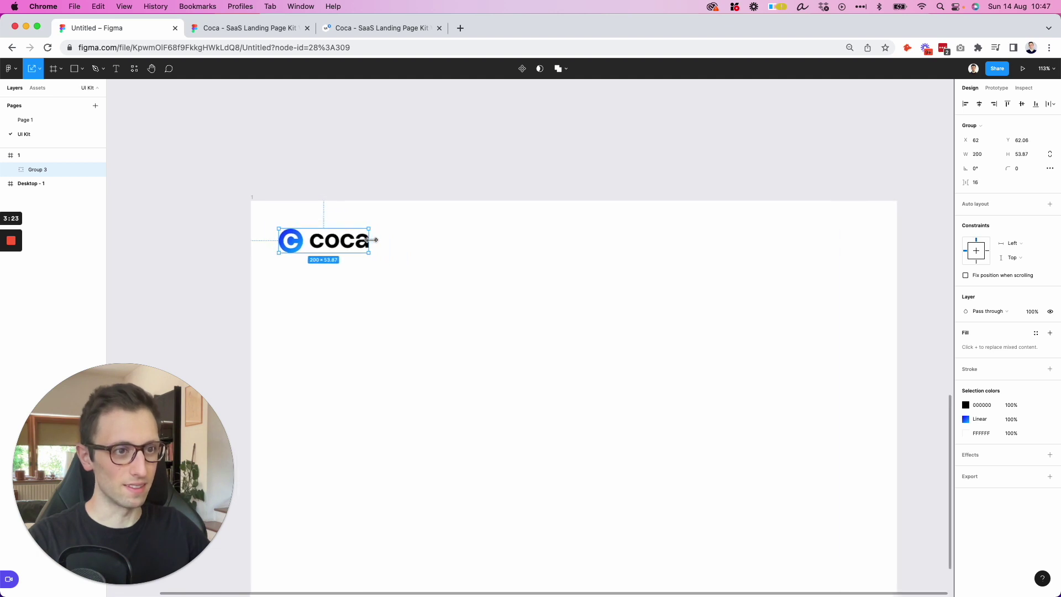
{"action": "scroll", "coordinate": [344, 231], "scroll_direction": "down", "scroll_amount": 3}
{"action": "left_click", "coordinate": [289, 210]}
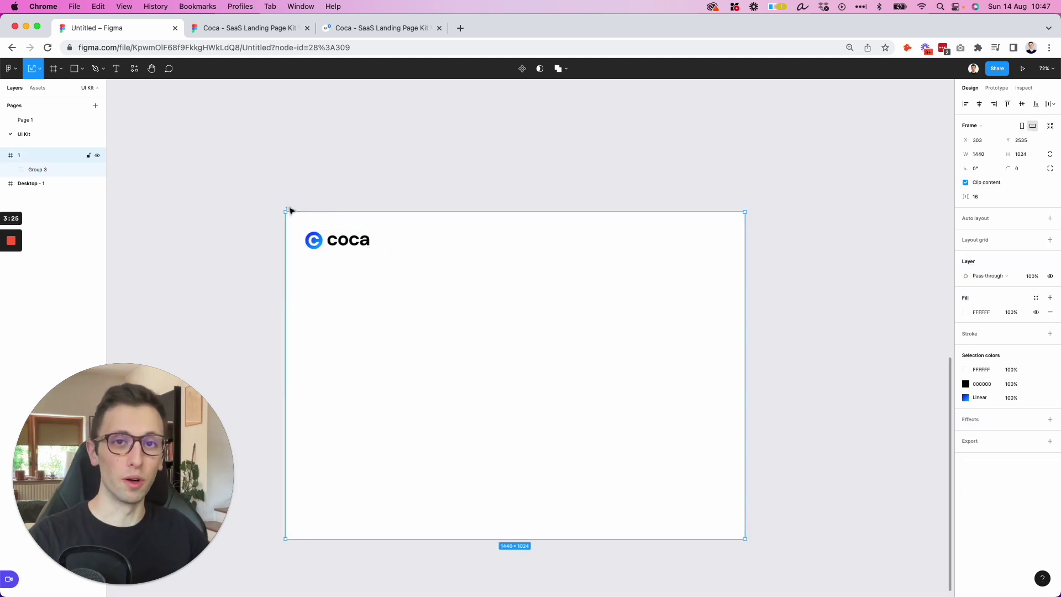
- Add a 12-column layout grid to the header frame
{"action": "scroll", "coordinate": [741, 208], "scroll_direction": "right", "scroll_amount": 1}
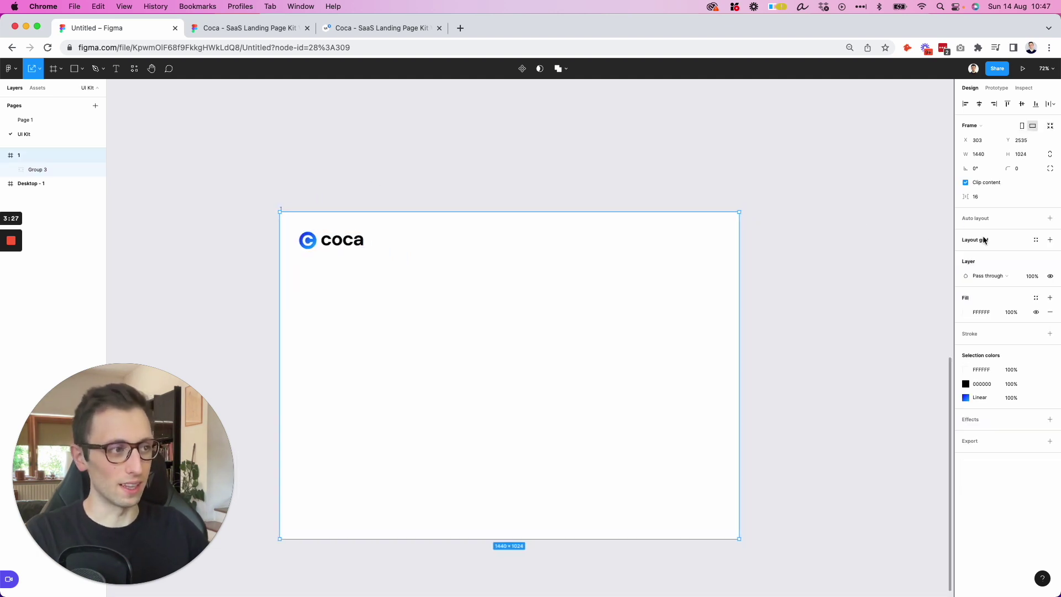
{"action": "left_click", "coordinate": [985, 240]}
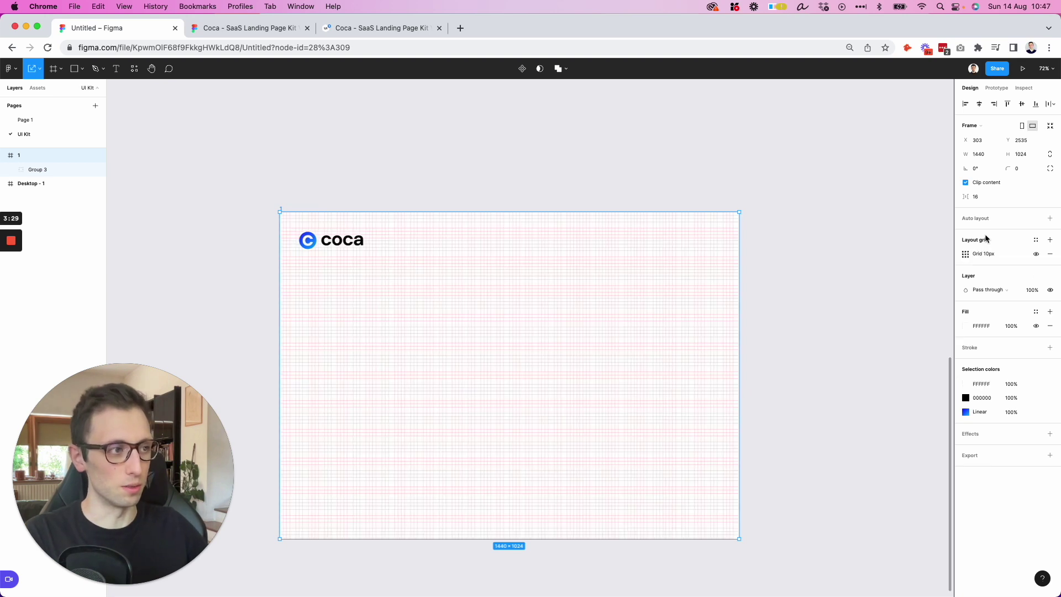
{"action": "left_click", "coordinate": [965, 254]}
{"action": "left_click", "coordinate": [873, 256]}
{"action": "left_click", "coordinate": [883, 269]}
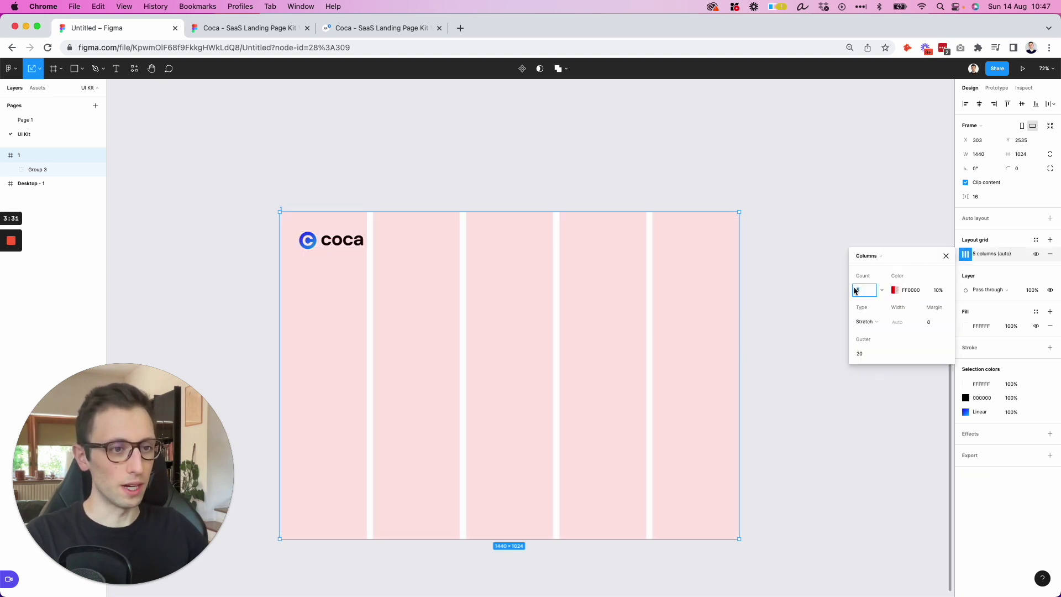
{"action": "type", "text": "12"}
{"action": "key", "text": "Return"}
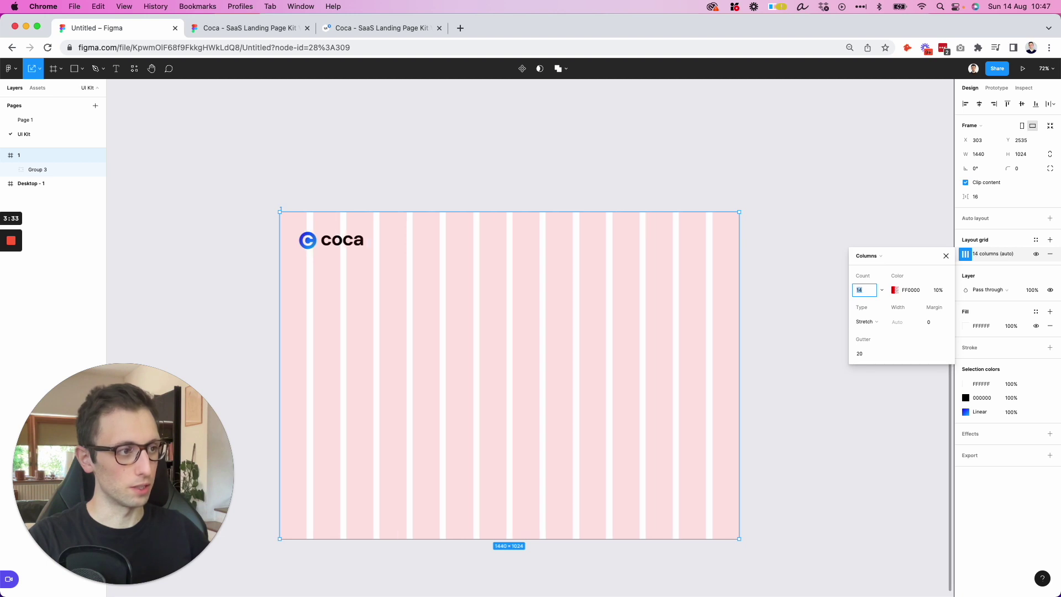
- Set the grid margins to 80 and the column colour to a faint ECECEC
{"action": "left_click", "coordinate": [938, 324]}
{"action": "key", "text": "shift+Up"}
{"action": "key", "text": "shift+Up"}
{"action": "key", "text": "shift+Up"}
{"action": "key", "text": "shift+Up"}
{"action": "key", "text": "shift+Up"}
{"action": "key", "text": "shift+Up"}
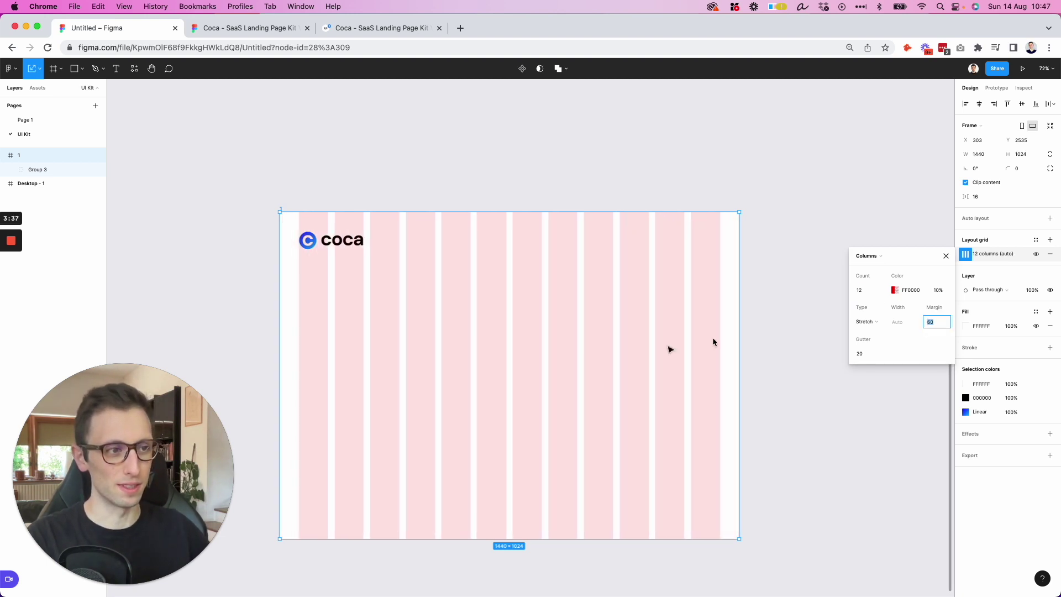
{"action": "scroll", "coordinate": [386, 376], "scroll_direction": "up", "scroll_amount": 5}
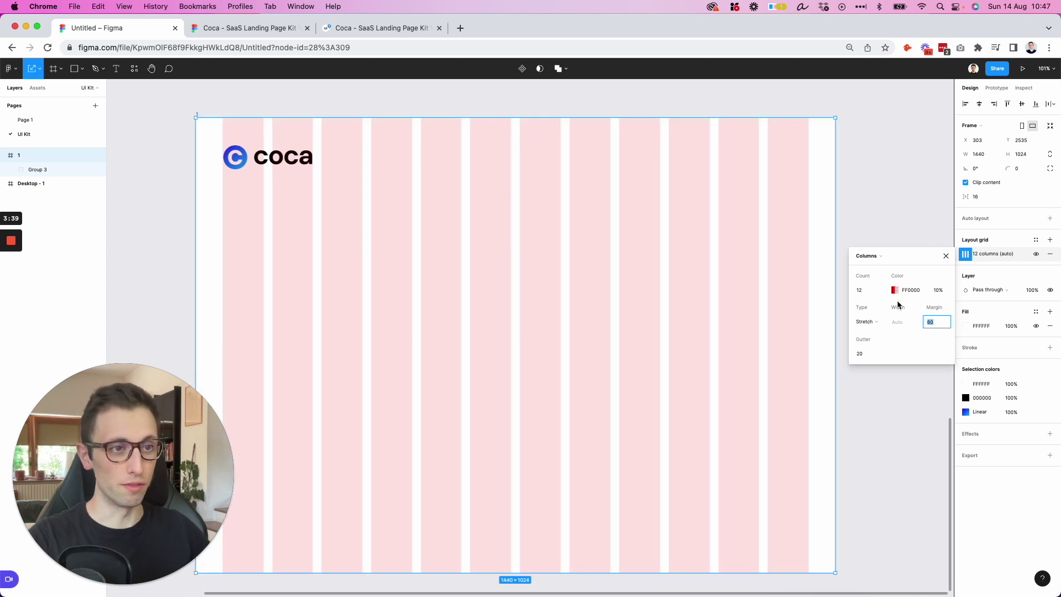
{"action": "key", "text": "shift+Up"}
{"action": "key", "text": "shift+Up"}
{"action": "key", "text": "shift+Up"}
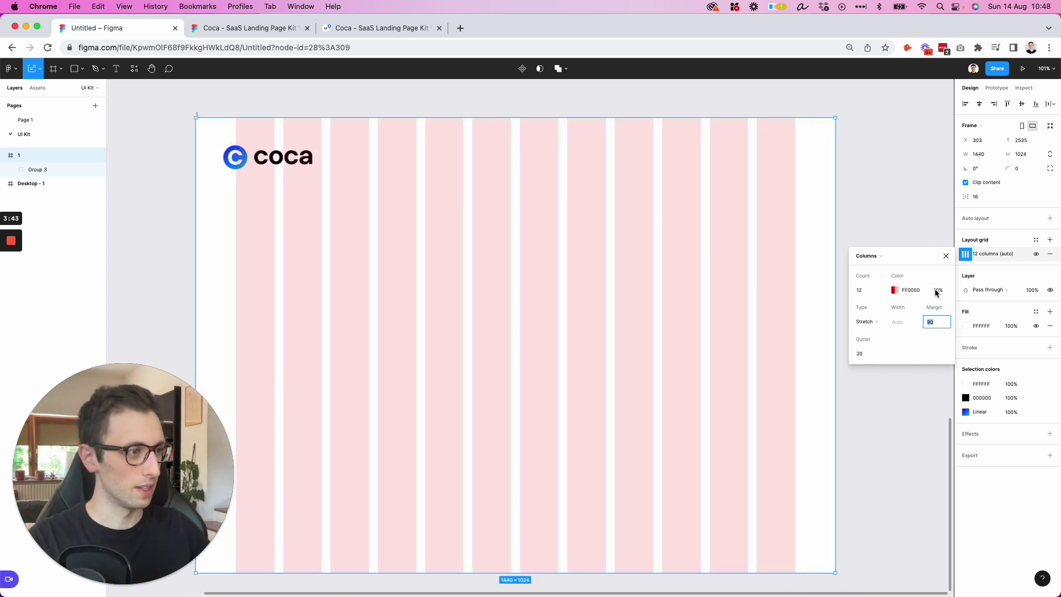
{"action": "left_click", "coordinate": [895, 289]}
{"action": "left_click_drag", "start_coordinate": [751, 303], "coordinate": [743, 315]}
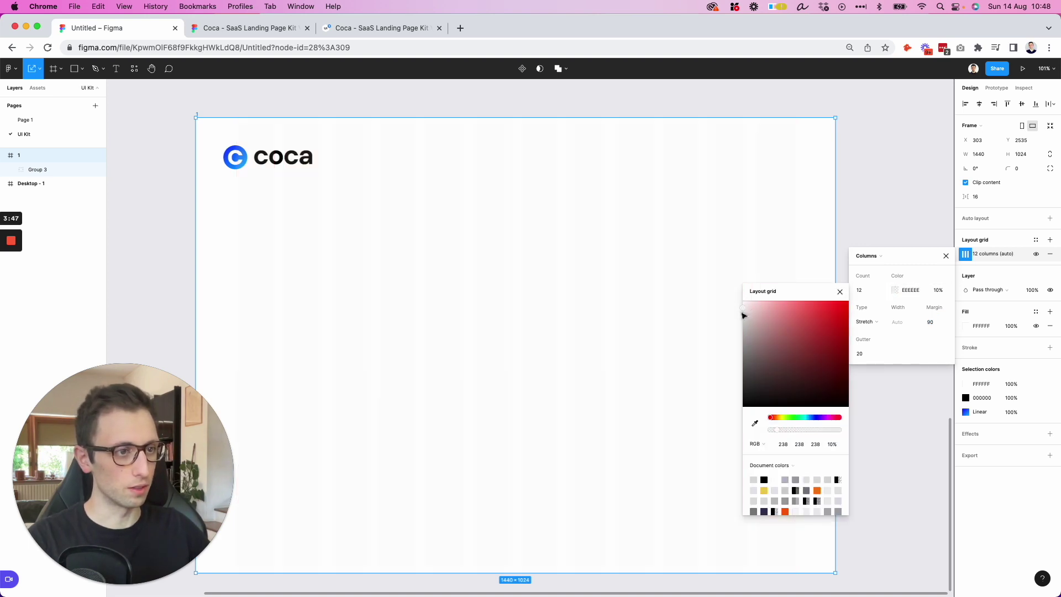
{"action": "left_click", "coordinate": [335, 204]}
- Nudge the logo group slightly right, then bring up the Coca reference design
{"action": "left_click", "coordinate": [250, 158]}
{"action": "left_click_drag", "start_coordinate": [251, 158], "coordinate": [311, 154]}
{"action": "left_click", "coordinate": [422, 153]}
{"action": "left_click", "coordinate": [303, 160]}
{"action": "left_click", "coordinate": [400, 152]}
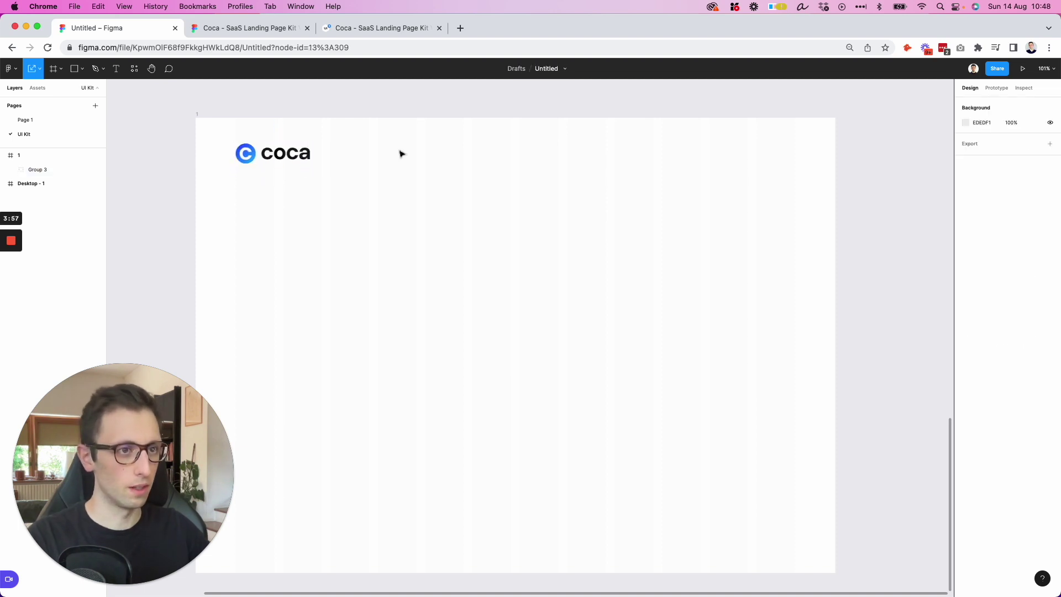
{"action": "left_click", "coordinate": [280, 29]}
{"action": "scroll", "coordinate": [560, 139], "scroll_direction": "right", "scroll_amount": 2}
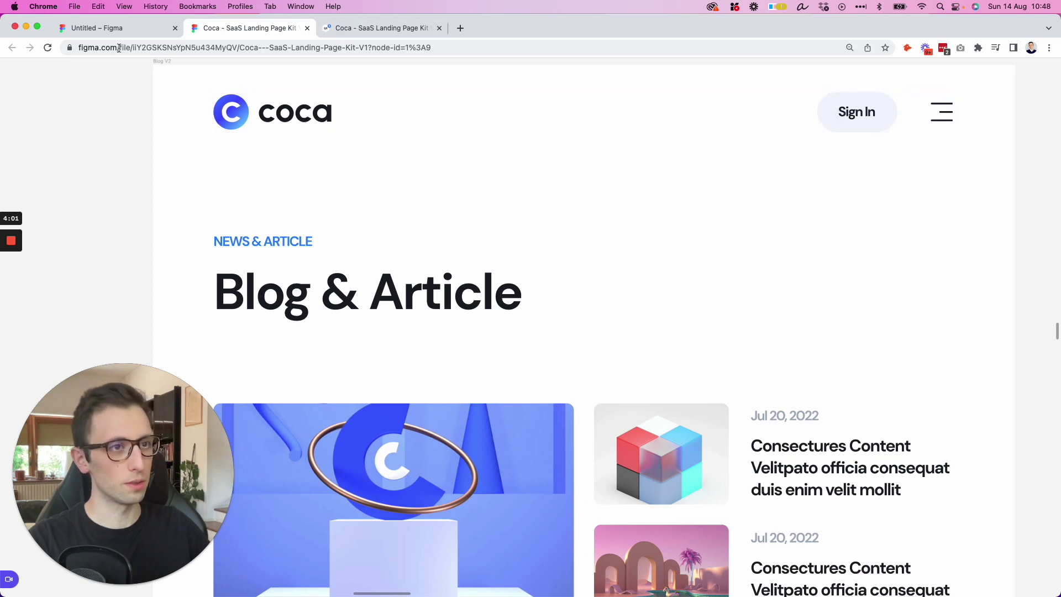
- Draw a button rectangle beside the logo and add a 'Sign In' label at font size 18
{"action": "left_click", "coordinate": [111, 31]}
{"action": "key", "text": "r"}
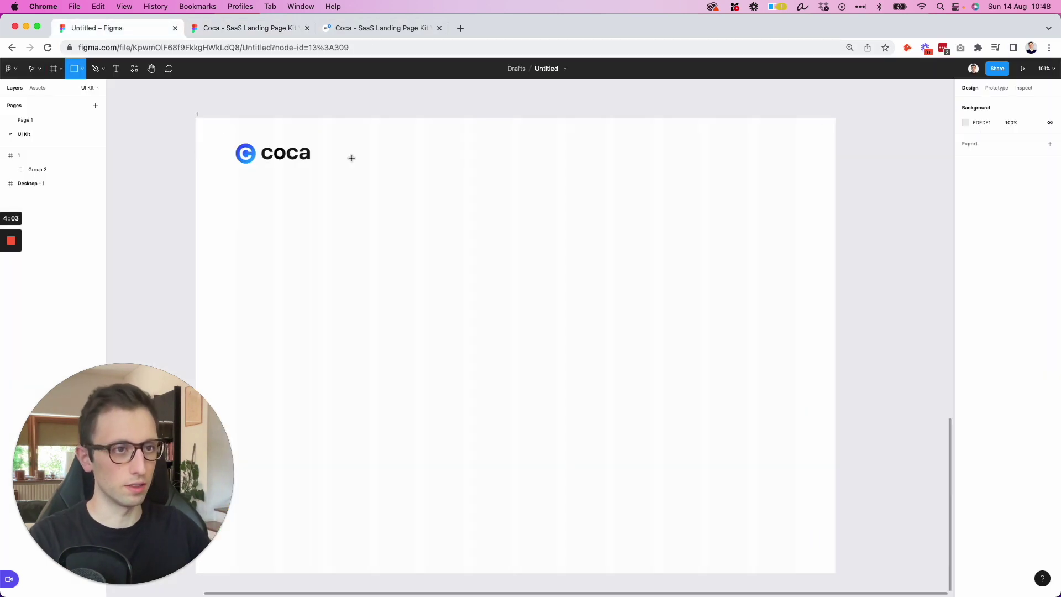
{"action": "left_click_drag", "start_coordinate": [350, 143], "coordinate": [410, 168]}
{"action": "left_click", "coordinate": [445, 169]}
{"action": "key", "text": "t"}
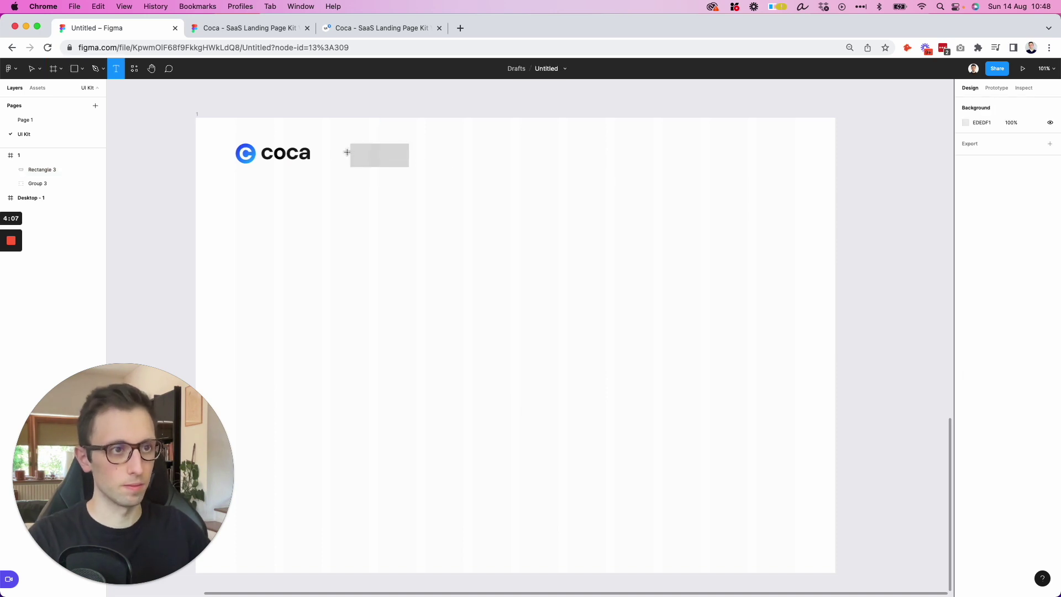
{"action": "left_click", "coordinate": [361, 154]}
{"action": "type", "text": "Sign"}
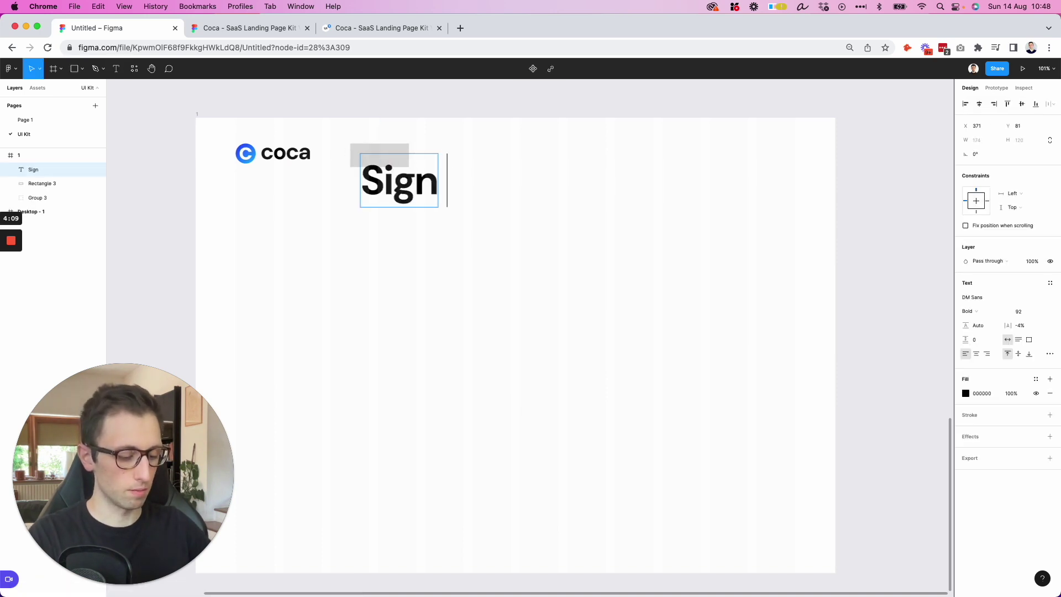
{"action": "type", "text": " In"}
{"action": "key", "text": "Escape"}
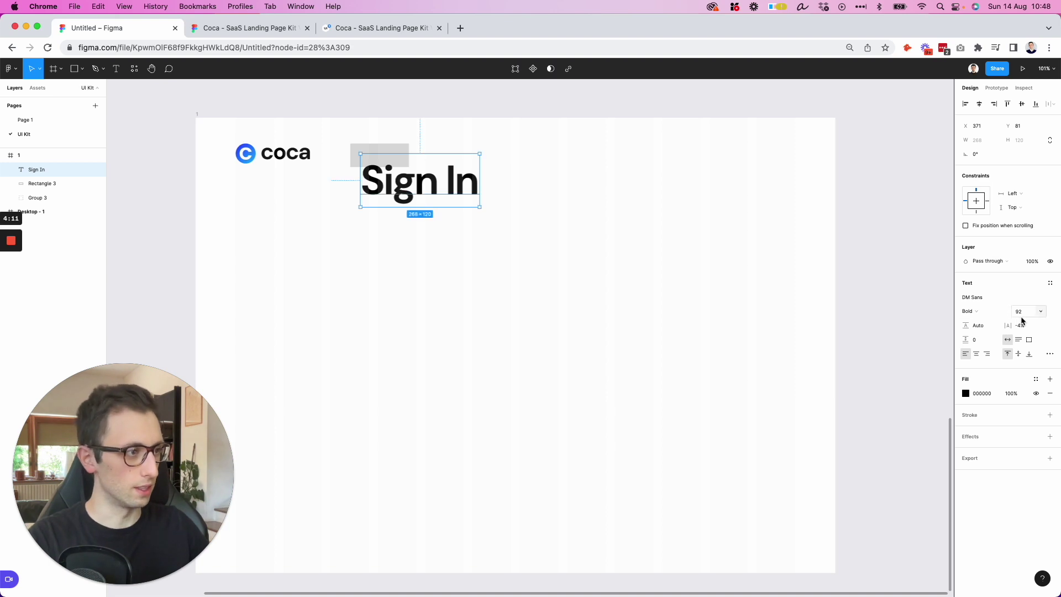
{"action": "left_click", "coordinate": [1020, 312]}
{"action": "key", "text": "shift+Down"}
{"action": "key", "text": "shift+Down"}
{"action": "key", "text": "shift+Down"}
{"action": "key", "text": "shift+Down"}
{"action": "key", "text": "shift+Down"}
{"action": "key", "text": "shift+Down"}
{"action": "key", "text": "shift+Down"}
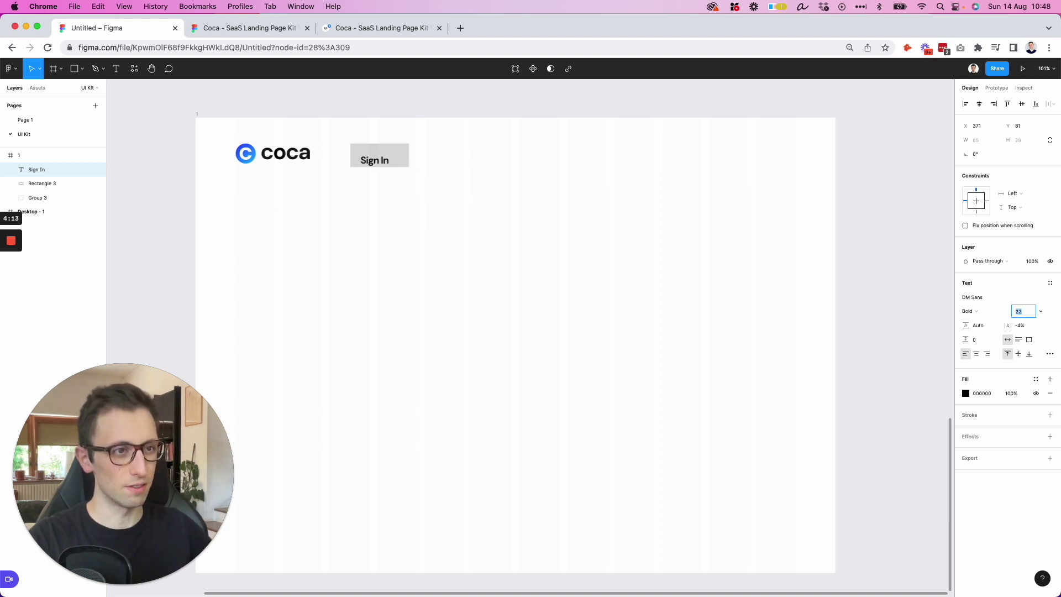
{"action": "key", "text": "Down"}
{"action": "key", "text": "Down"}
{"action": "key", "text": "Down"}
{"action": "key", "text": "Down"}
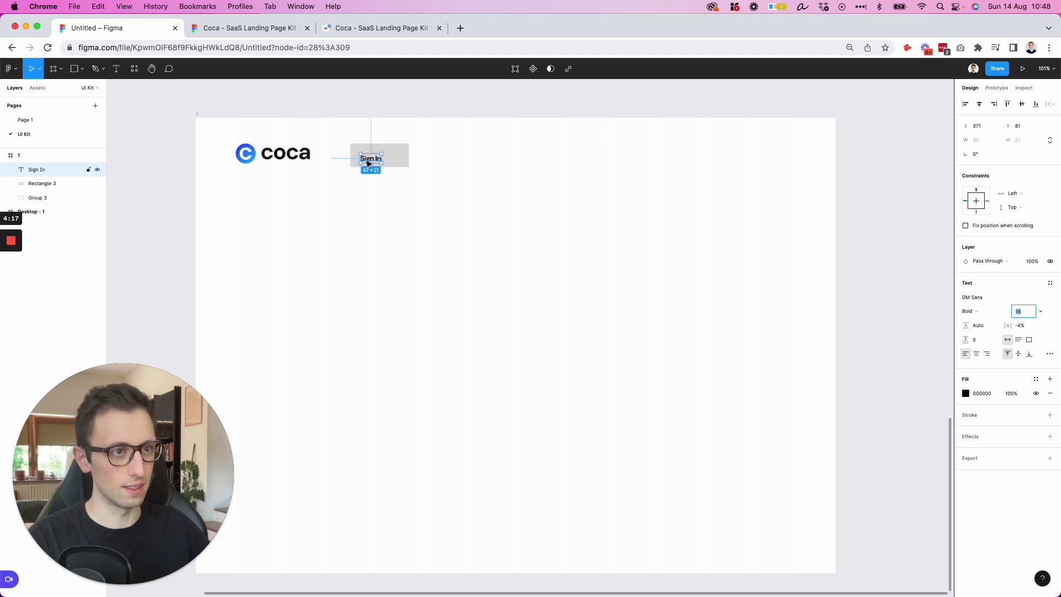
- Centre the label on the rectangle, round it to radius 64, and fill it 1352FF at 10% opacity
{"action": "left_click", "coordinate": [406, 156], "text": "shift"}
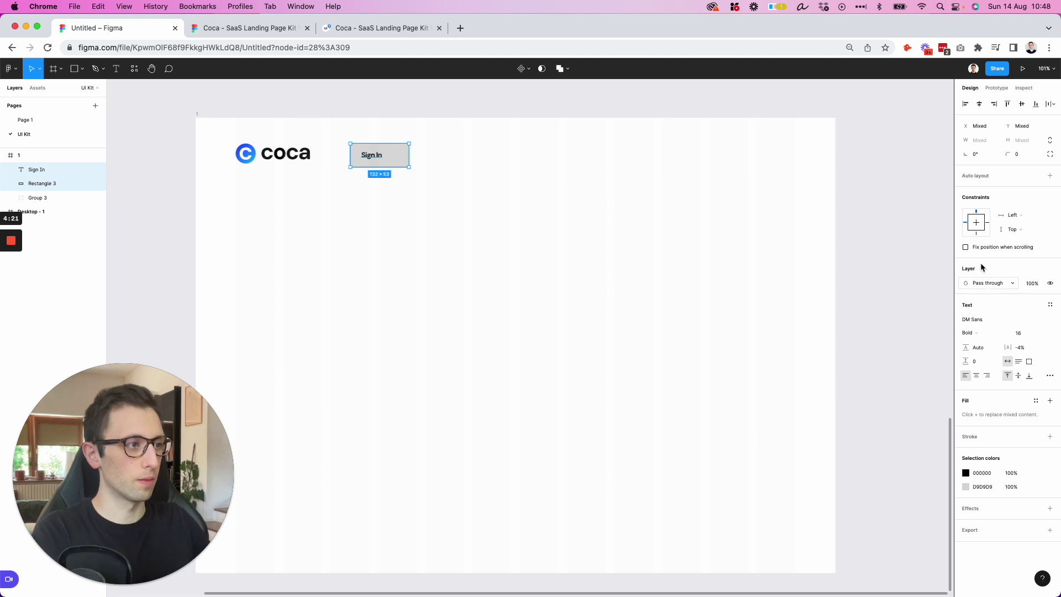
{"action": "left_click", "coordinate": [983, 105]}
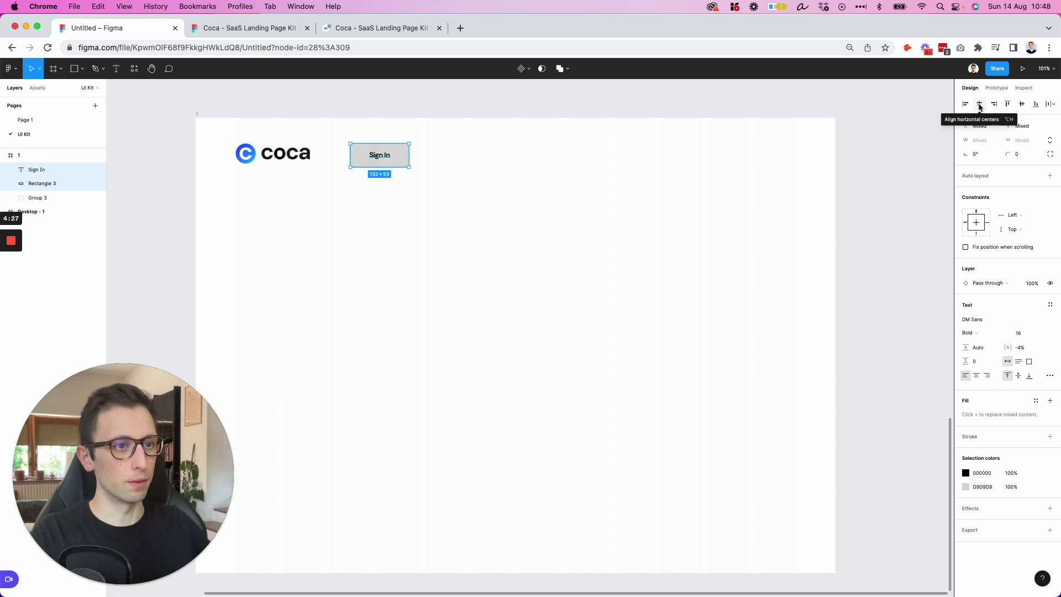
{"action": "left_click", "coordinate": [405, 165]}
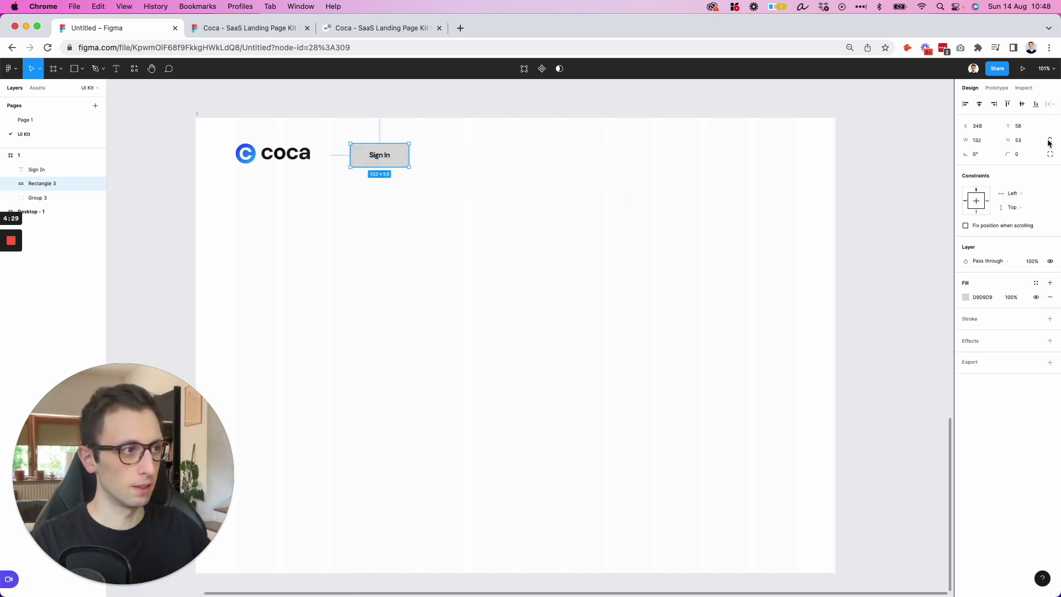
{"action": "left_click_drag", "start_coordinate": [1019, 162], "coordinate": [1056, 162]}
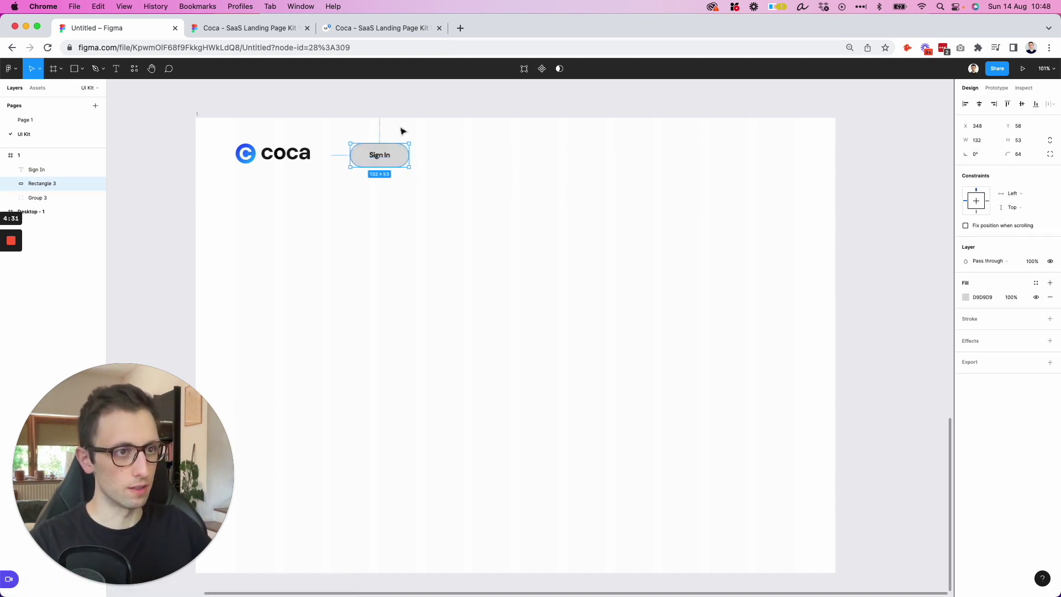
{"action": "scroll", "coordinate": [287, 121], "scroll_direction": "up", "scroll_amount": 5}
{"action": "key", "text": "i"}
{"action": "left_click", "coordinate": [236, 160]}
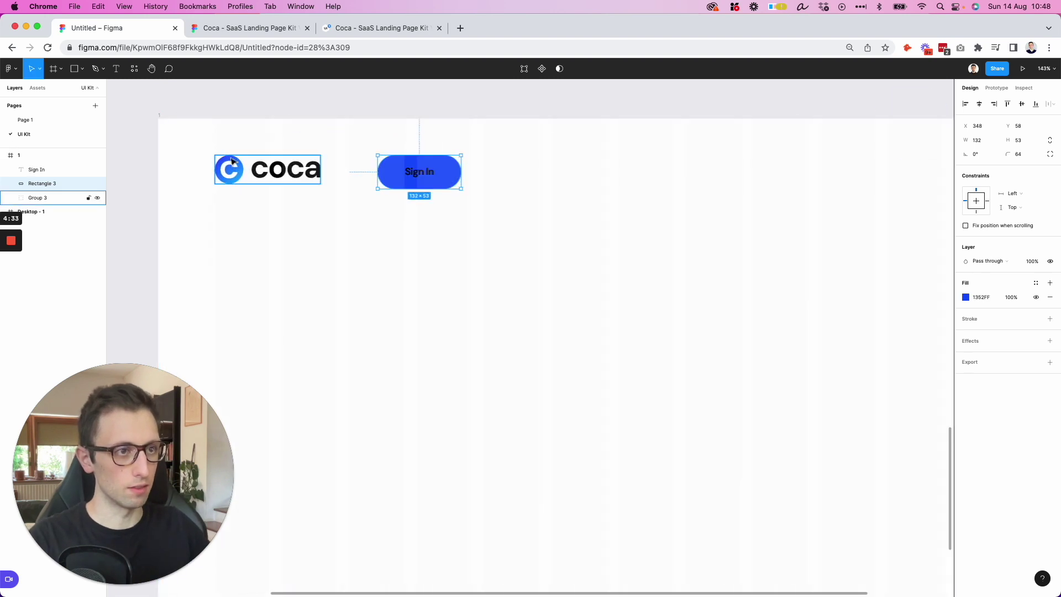
{"action": "key", "text": "1"}
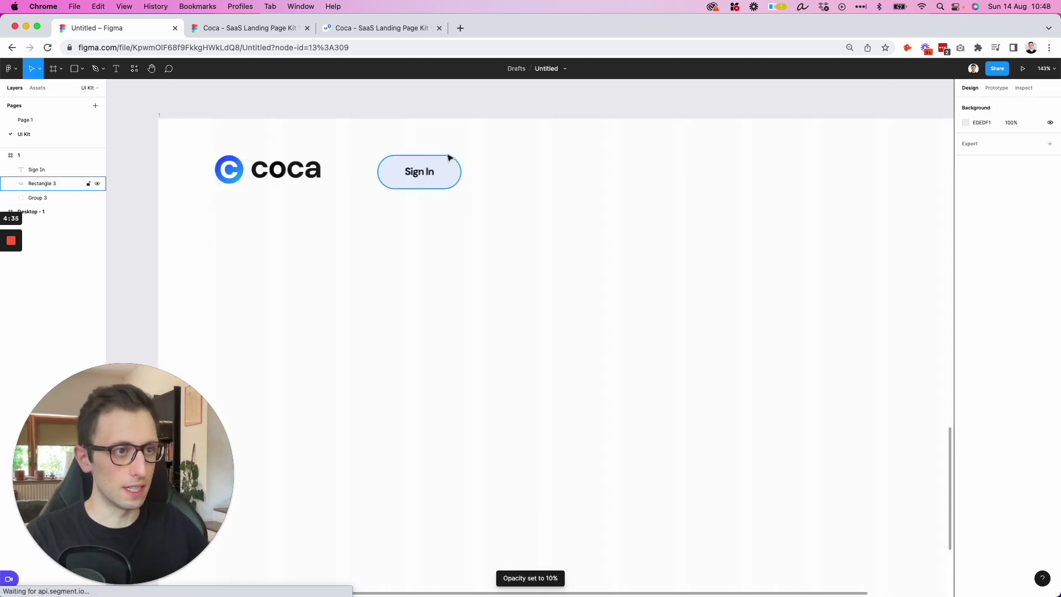
{"action": "scroll", "coordinate": [465, 171], "scroll_direction": "up", "scroll_amount": 3}
- Narrow the button to 102 px, group it with the label, and move it to the header's right end
{"action": "left_click_drag", "start_coordinate": [467, 172], "coordinate": [386, 113]}
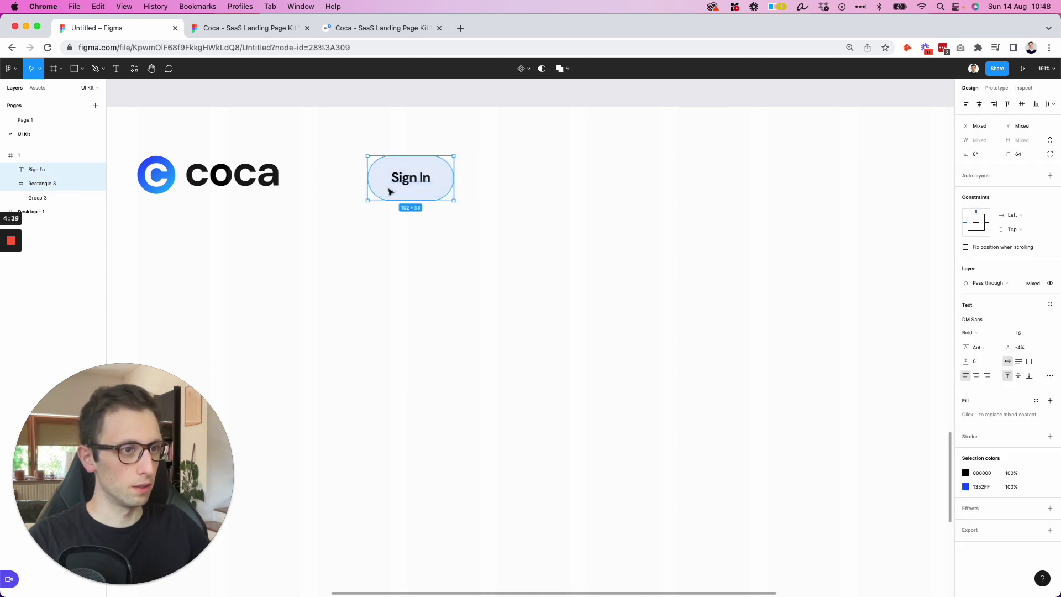
{"action": "key", "text": "ctrl+g"}
{"action": "scroll", "coordinate": [419, 194], "scroll_direction": "down", "scroll_amount": 3}
{"action": "left_click_drag", "start_coordinate": [427, 190], "coordinate": [830, 195]}
{"action": "scroll", "coordinate": [827, 195], "scroll_direction": "right", "scroll_amount": 5}
{"action": "scroll", "coordinate": [764, 191], "scroll_direction": "left", "scroll_amount": 1}
{"action": "left_click_drag", "start_coordinate": [731, 190], "coordinate": [724, 189]}
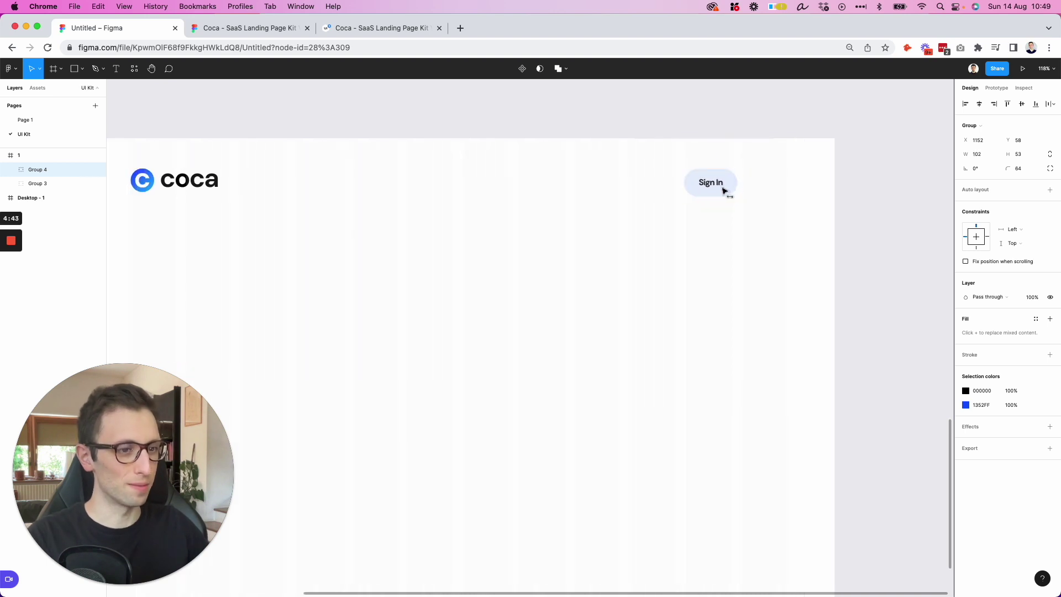
{"action": "left_click", "coordinate": [730, 231]}
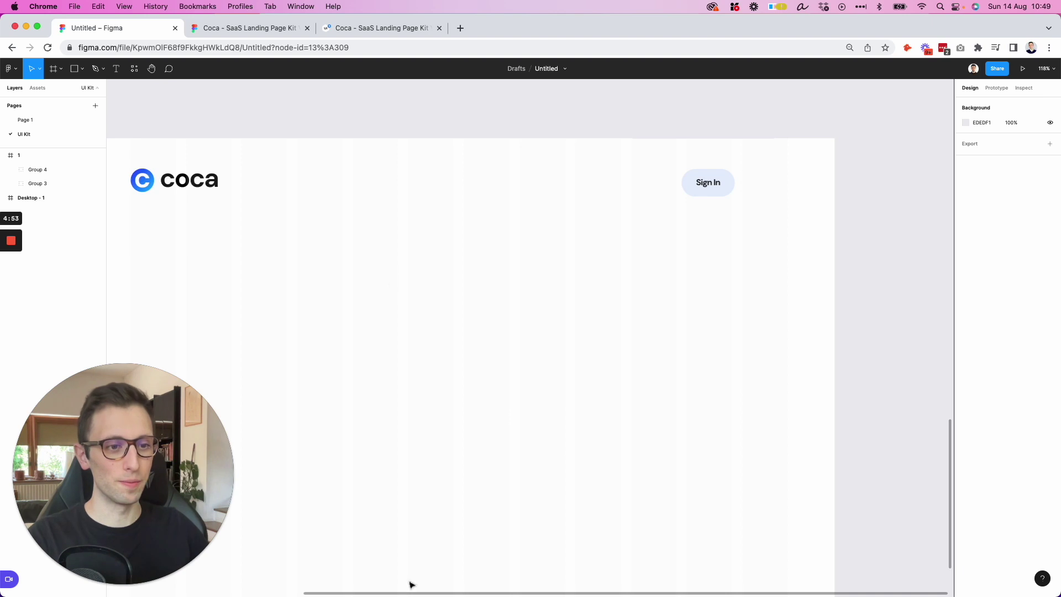
- Search Nucleo for 'menu' and drag the hamburger icon into the header beside Sign In
{"action": "mouse_move", "coordinate": [349, 575]}
{"action": "left_click", "coordinate": [284, 586]}
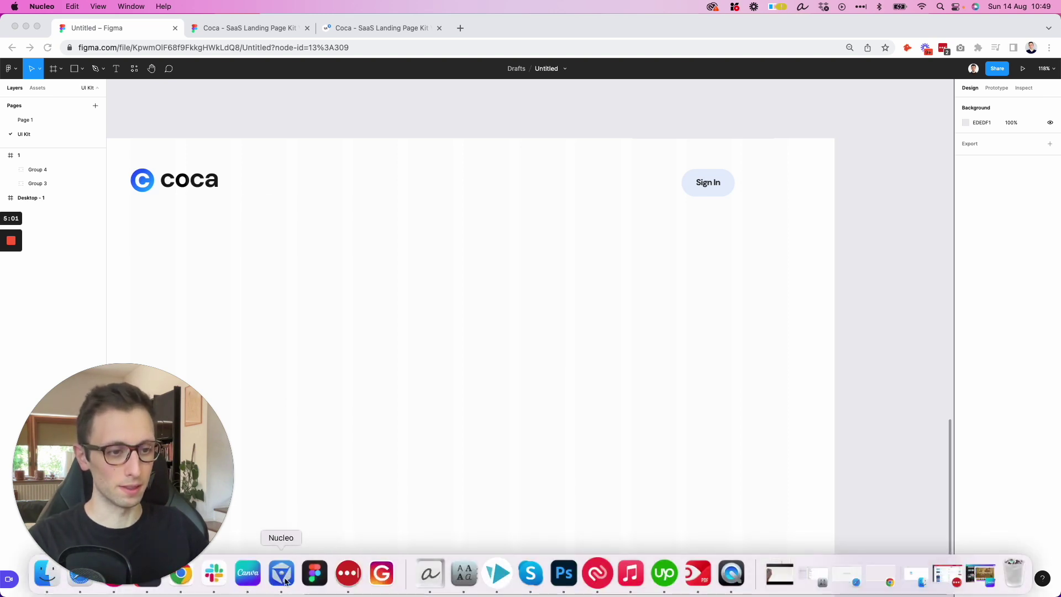
{"action": "left_click", "coordinate": [287, 579]}
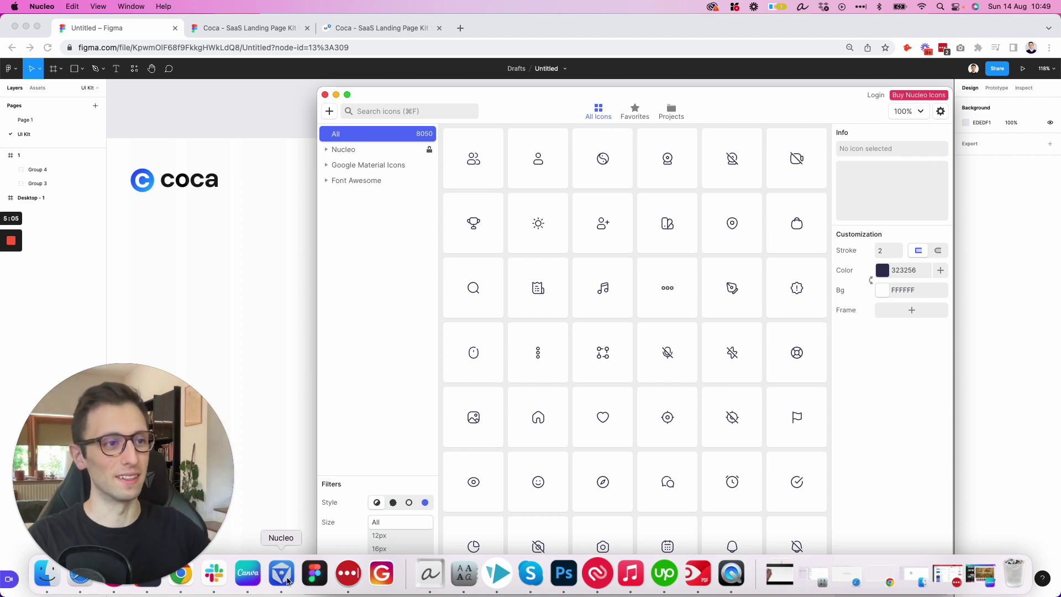
{"action": "left_click", "coordinate": [544, 263]}
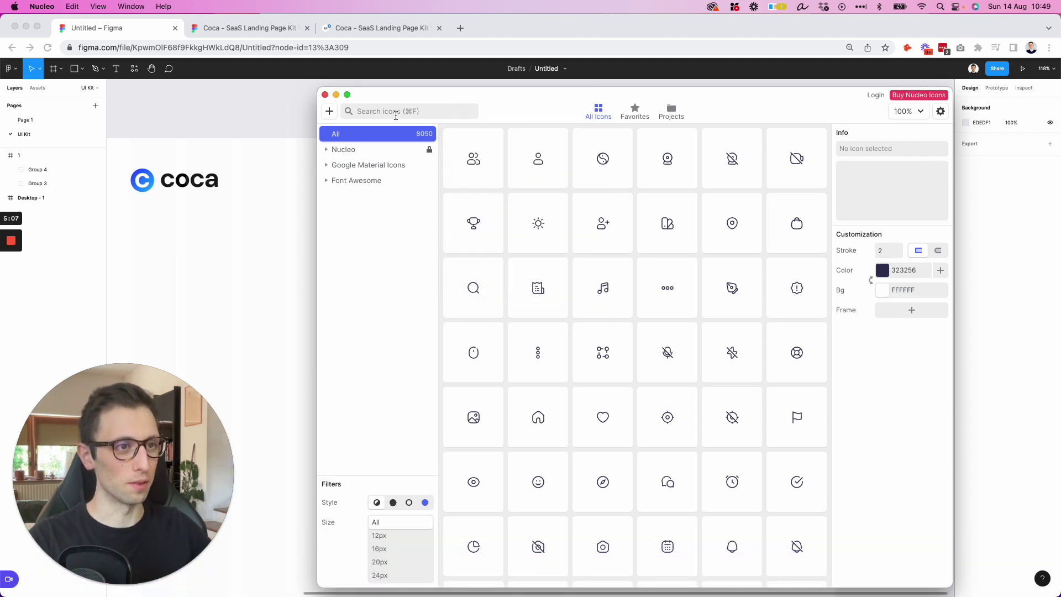
{"action": "left_click", "coordinate": [367, 111]}
{"action": "type", "text": "menu"}
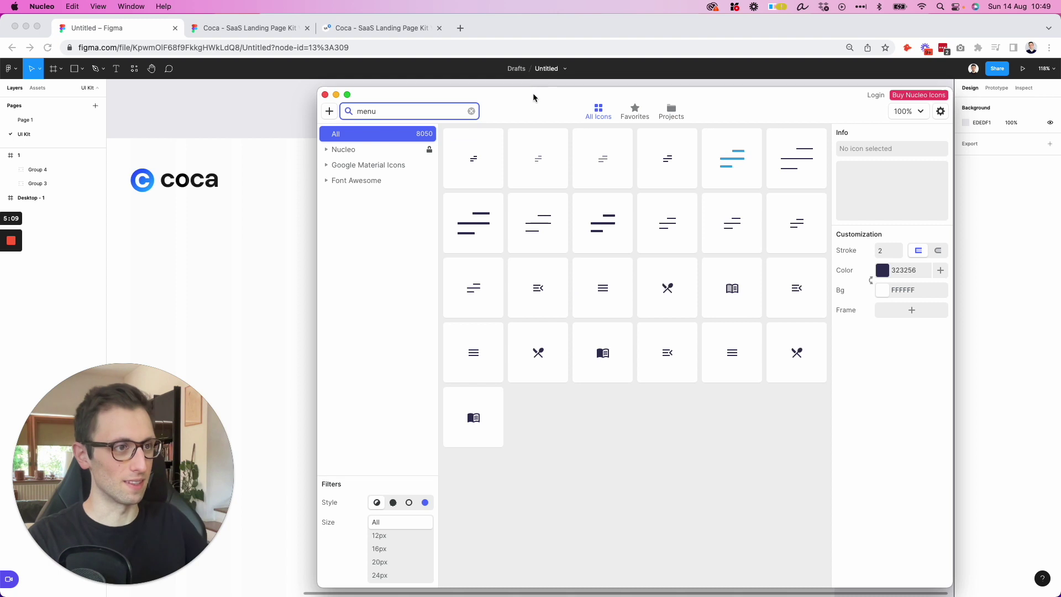
{"action": "left_click_drag", "start_coordinate": [534, 97], "coordinate": [438, 291]}
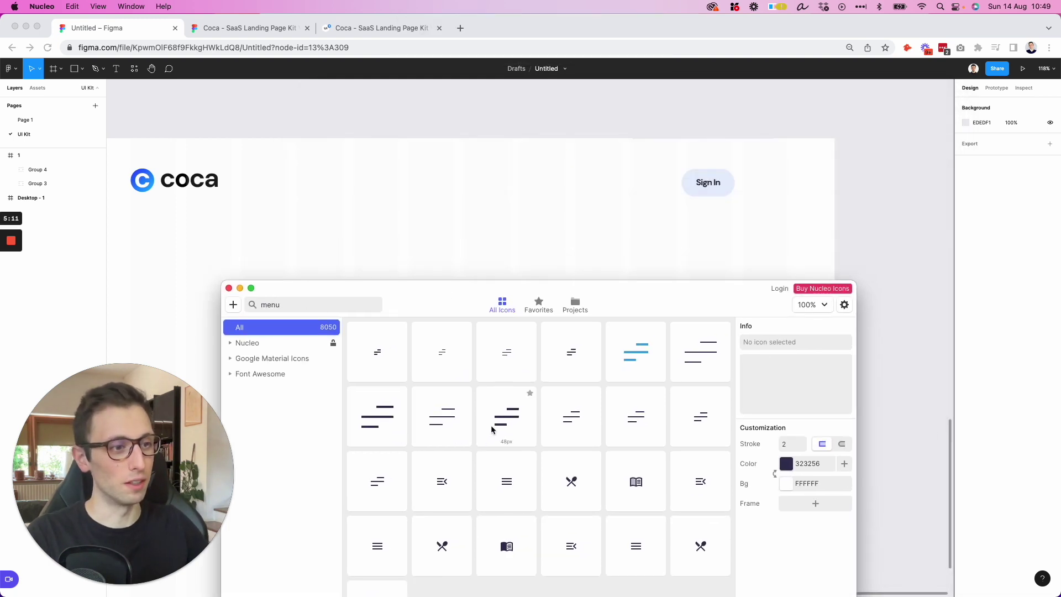
{"action": "left_click_drag", "start_coordinate": [522, 404], "coordinate": [747, 180]}
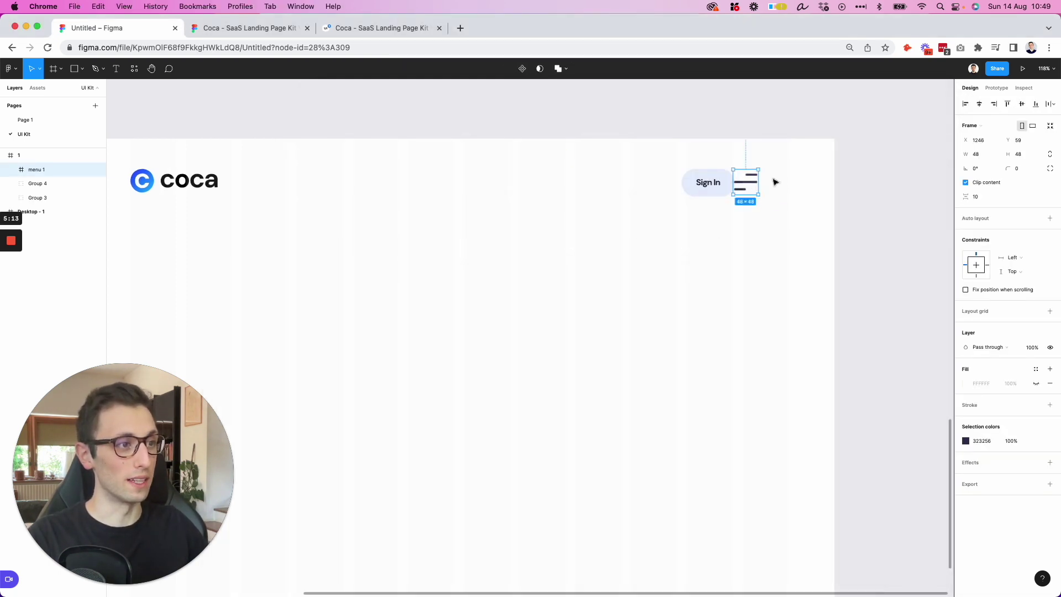
- Resize the menu icon's inner group to about 34 × 25 and align it beside Sign In
{"action": "left_click", "coordinate": [775, 182]}
{"action": "left_click", "coordinate": [747, 176]}
{"action": "key", "text": "super+shift+g"}
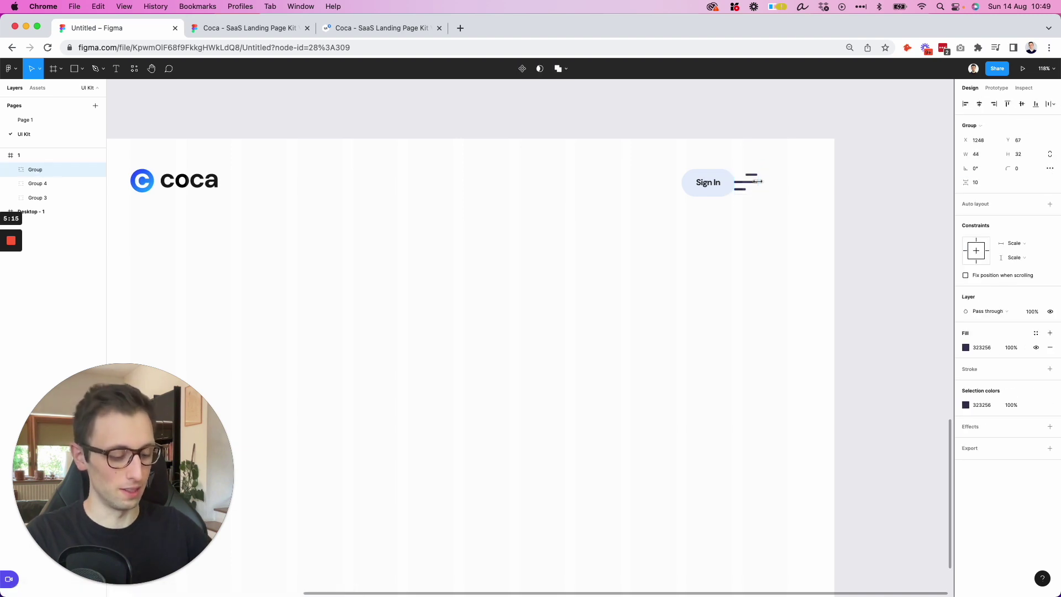
{"action": "scroll", "coordinate": [757, 182], "scroll_direction": "up", "scroll_amount": 3}
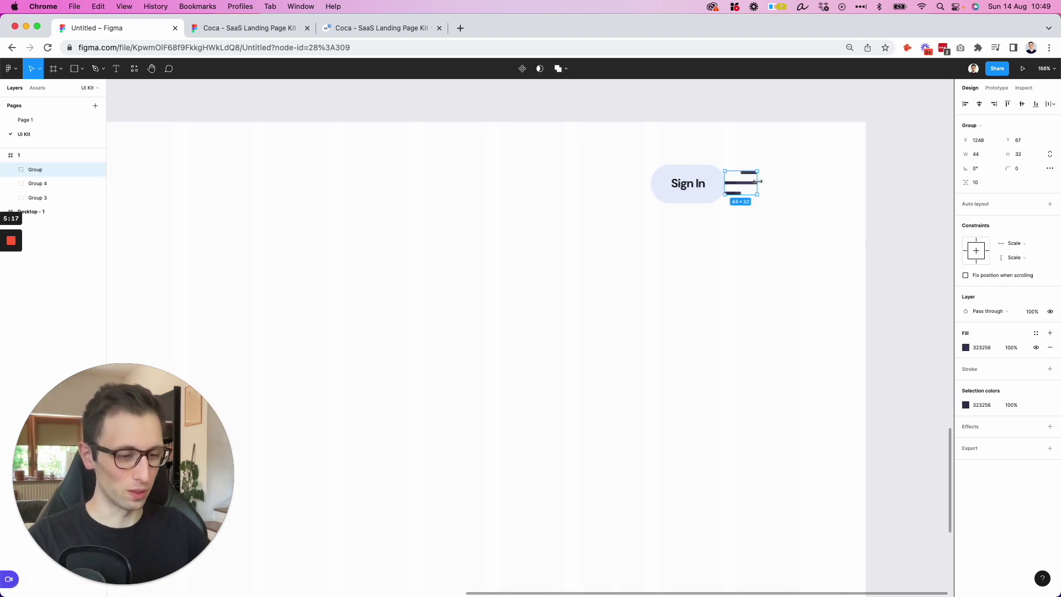
{"action": "left_click_drag", "start_coordinate": [756, 181], "coordinate": [760, 184]}
{"action": "left_click_drag", "start_coordinate": [658, 149], "coordinate": [784, 193]}
{"action": "left_click", "coordinate": [578, 194]}
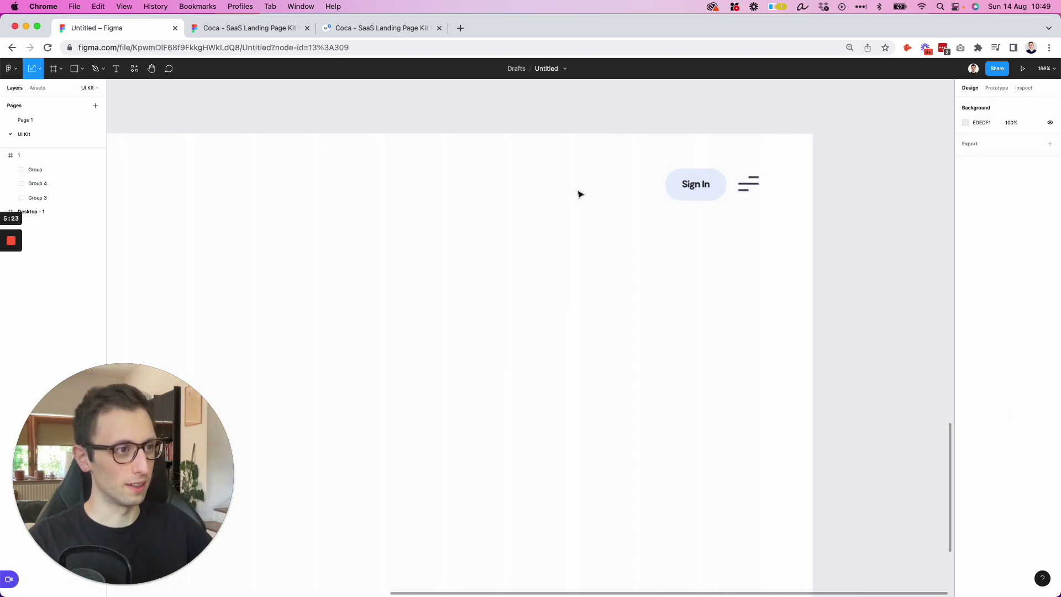
{"action": "scroll", "coordinate": [564, 194], "scroll_direction": "down", "scroll_amount": 6}
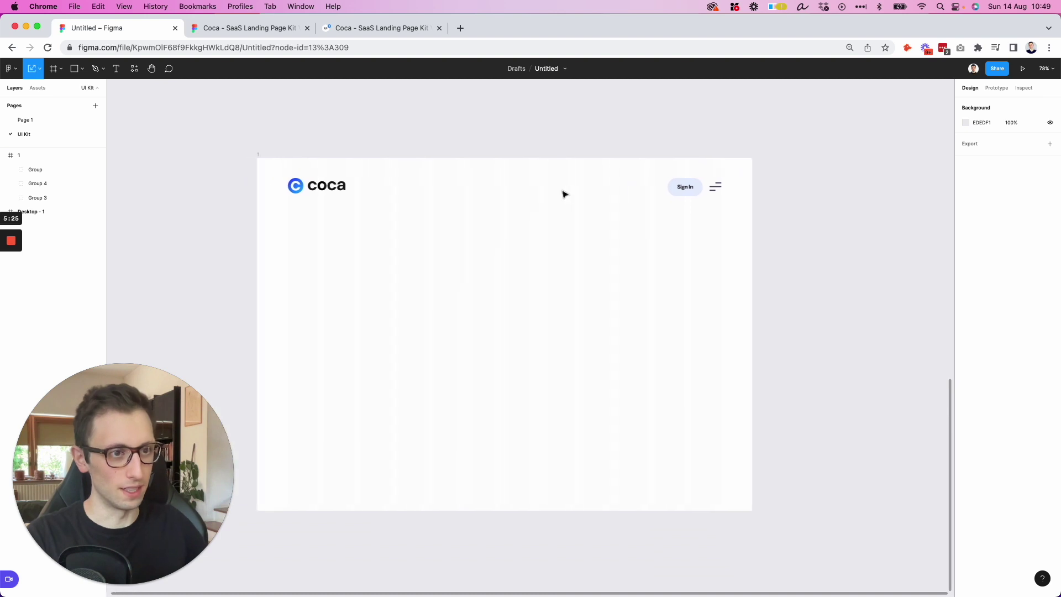
{"action": "left_click", "coordinate": [246, 29]}
- Paste a copy of the Sign In text into frame 1 below the logo
{"action": "scroll", "coordinate": [681, 214], "scroll_direction": "down", "scroll_amount": 5}
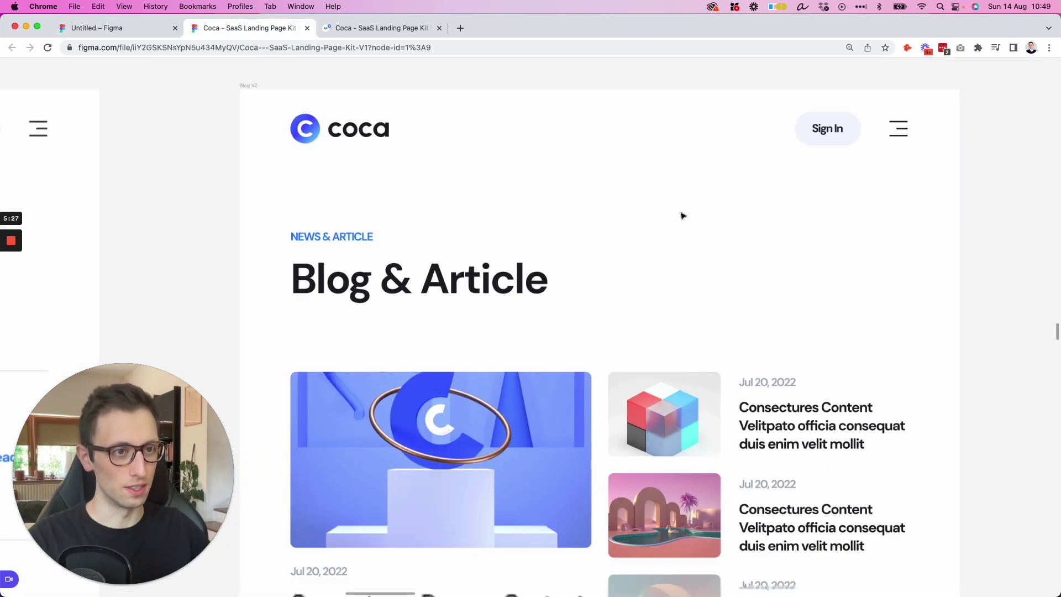
{"action": "scroll", "coordinate": [682, 215], "scroll_direction": "up", "scroll_amount": 2}
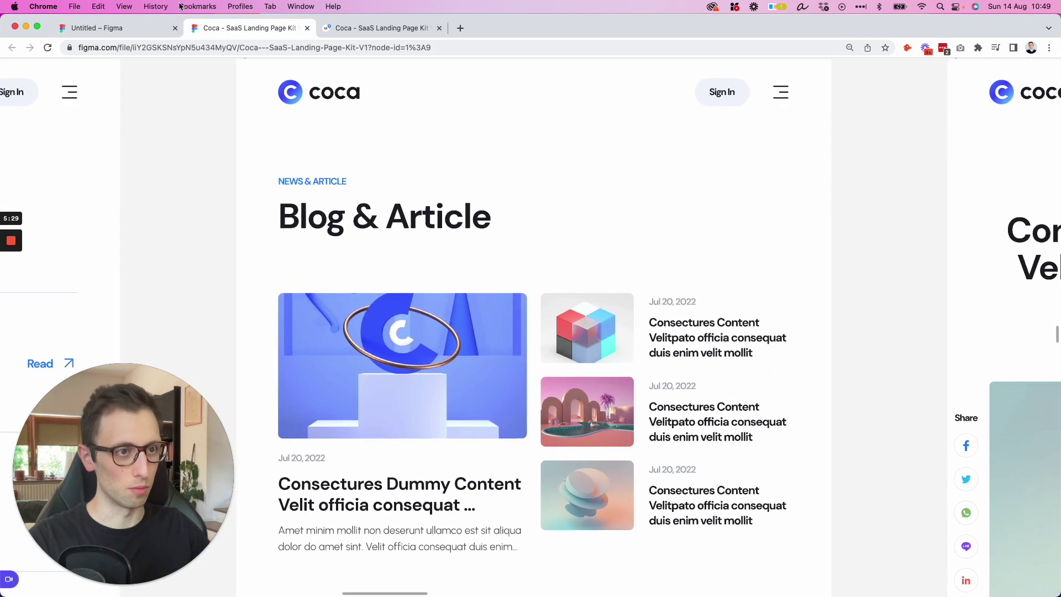
{"action": "left_click", "coordinate": [132, 27]}
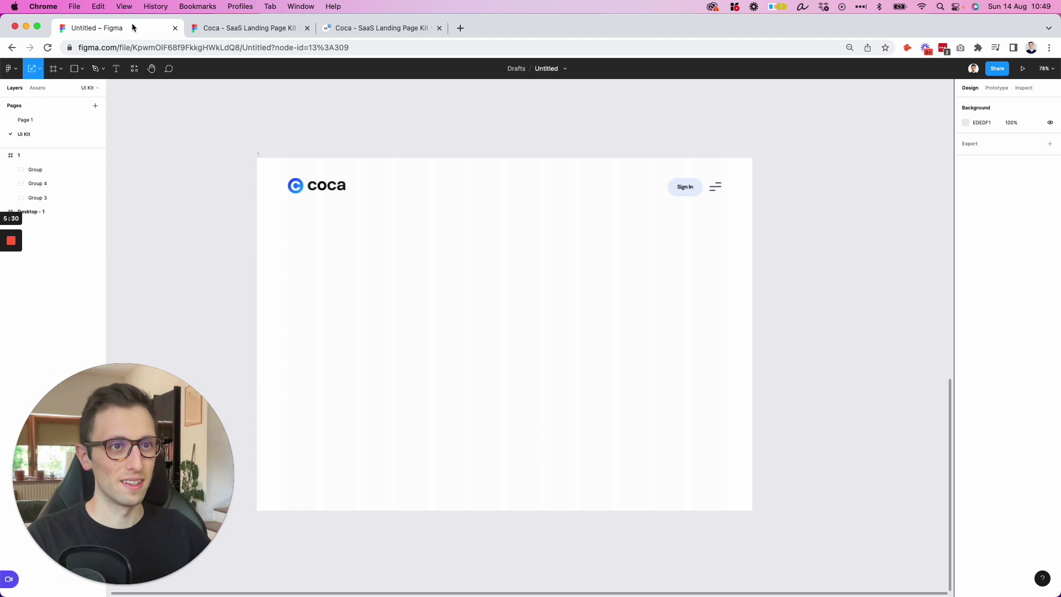
{"action": "double_click", "coordinate": [685, 188]}
{"action": "left_click", "coordinate": [368, 249]}
{"action": "key", "text": "super+v"}
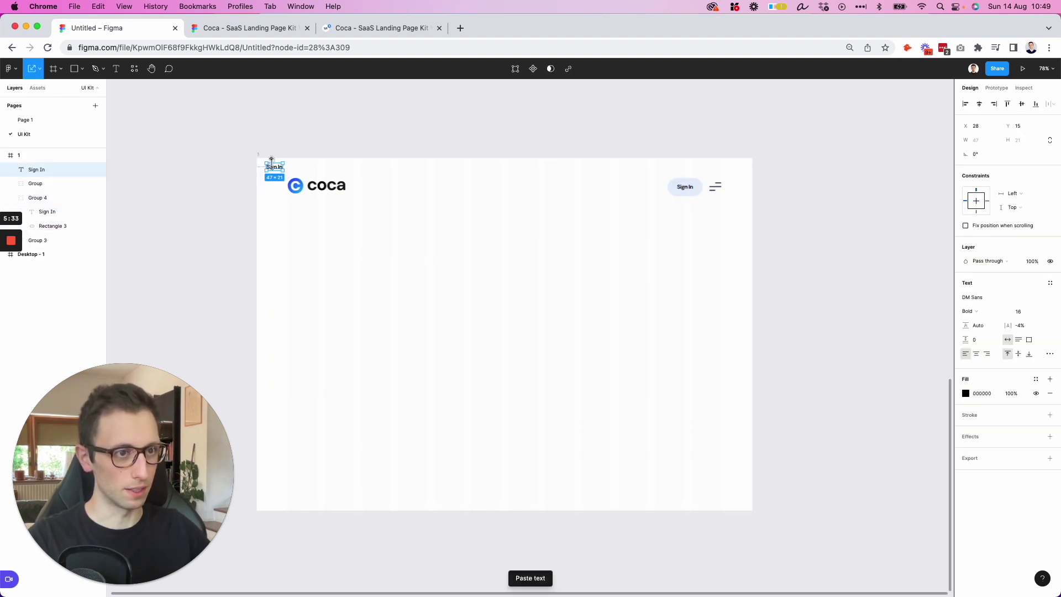
{"action": "left_click_drag", "start_coordinate": [277, 170], "coordinate": [301, 243]}
- Capture the reference design's NEWS & ARTICLE label as text with TextSniper
{"action": "left_click", "coordinate": [241, 31]}
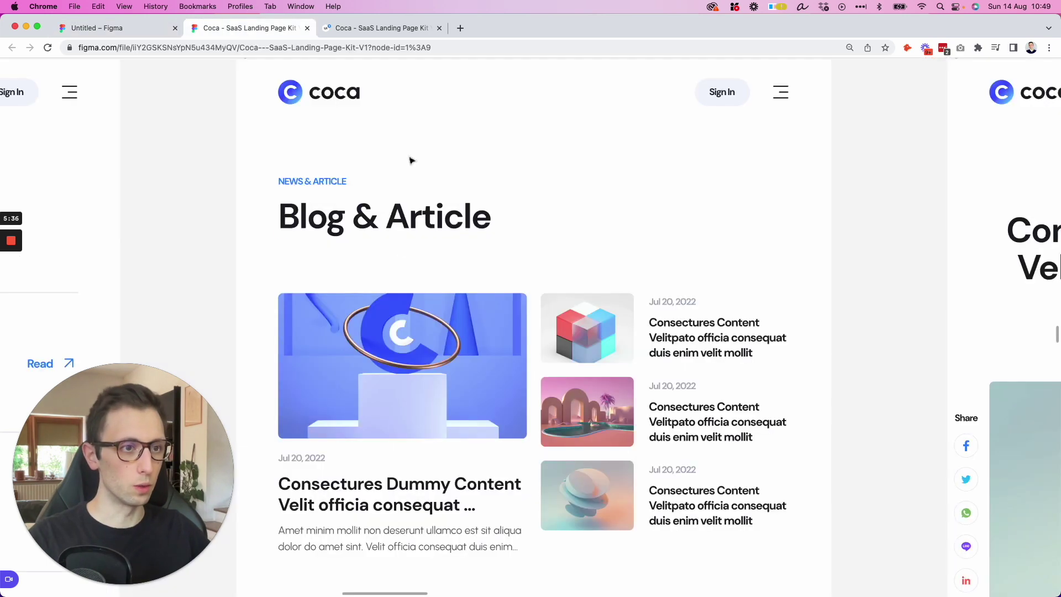
{"action": "double_click", "coordinate": [299, 181]}
{"action": "key", "text": "super+c"}
{"action": "key", "text": "Escape"}
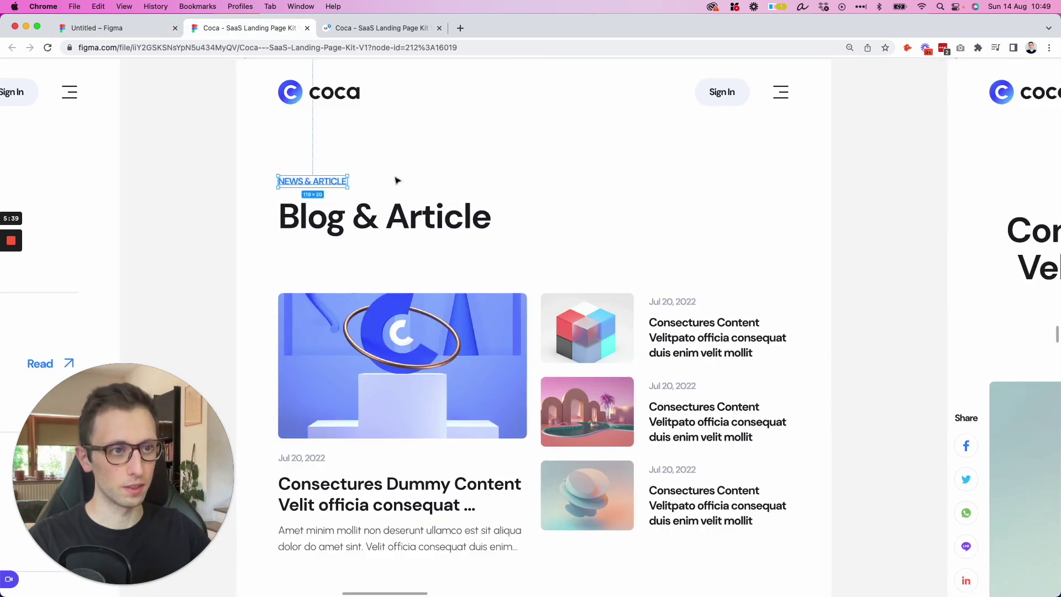
{"action": "scroll", "coordinate": [277, 157], "scroll_direction": "up", "scroll_amount": 5}
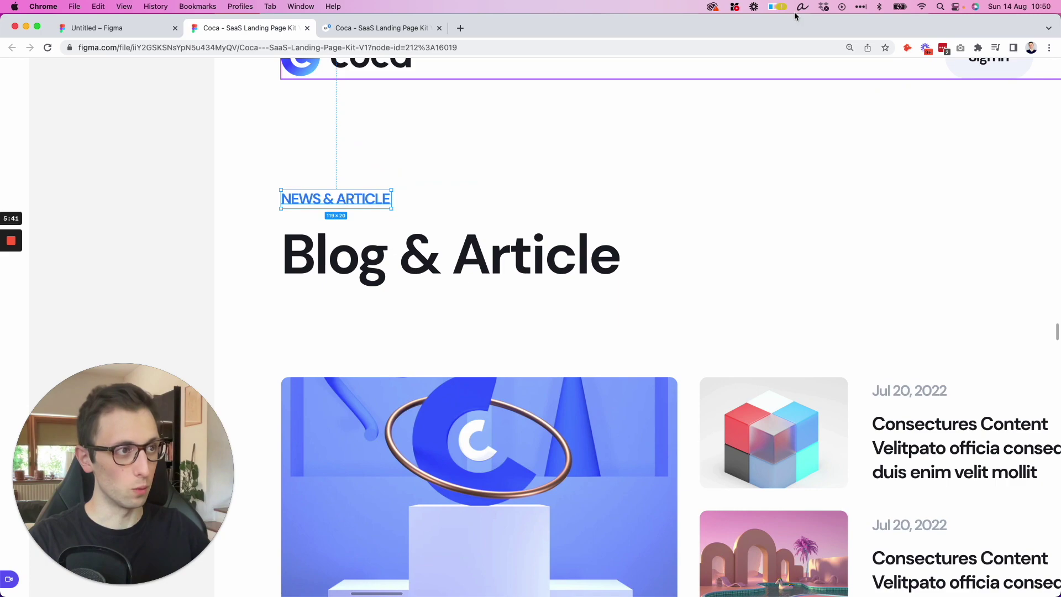
{"action": "key", "text": "F4"}
{"action": "scroll", "coordinate": [529, 293], "scroll_direction": "right", "scroll_amount": 3}
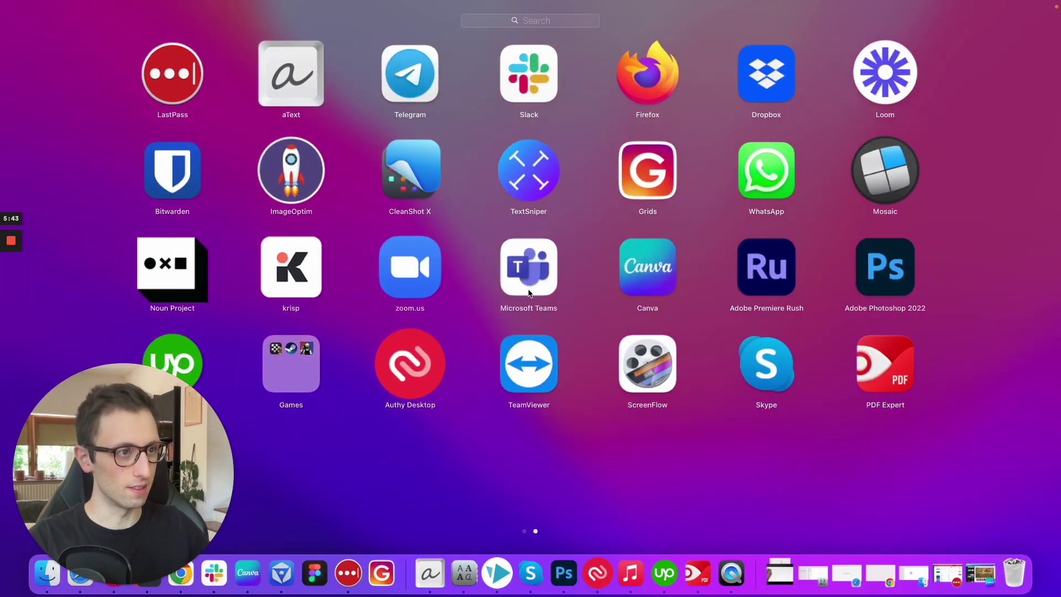
{"action": "key", "text": "Escape"}
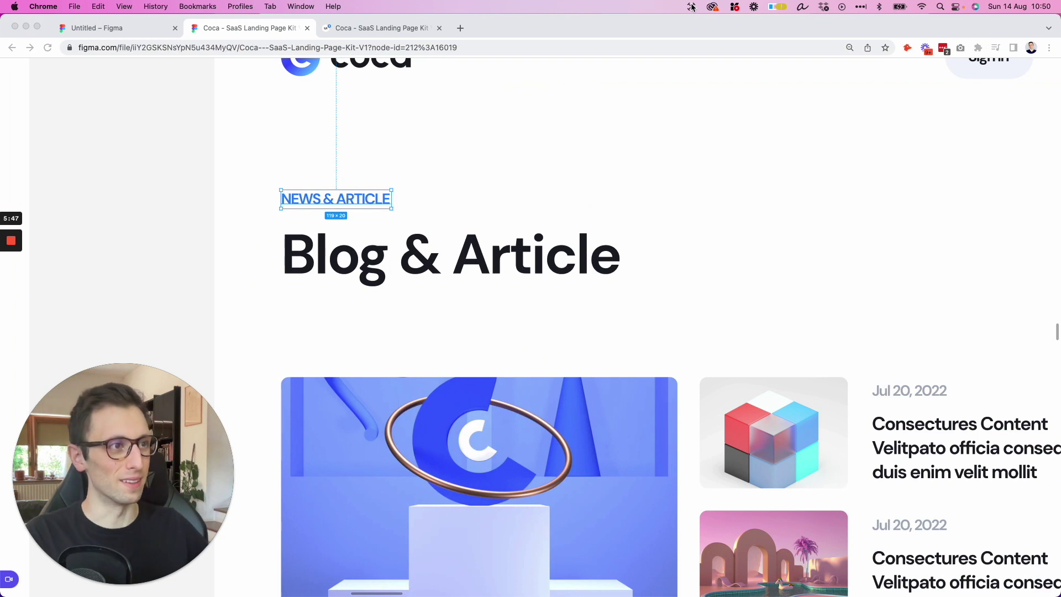
{"action": "left_click", "coordinate": [615, 130]}
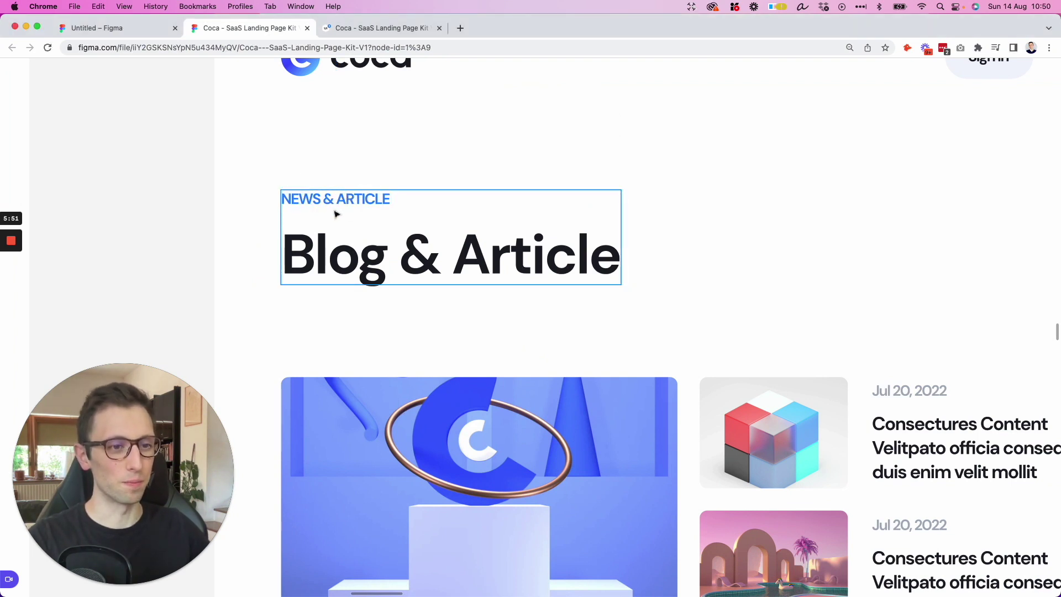
{"action": "left_click", "coordinate": [691, 8]}
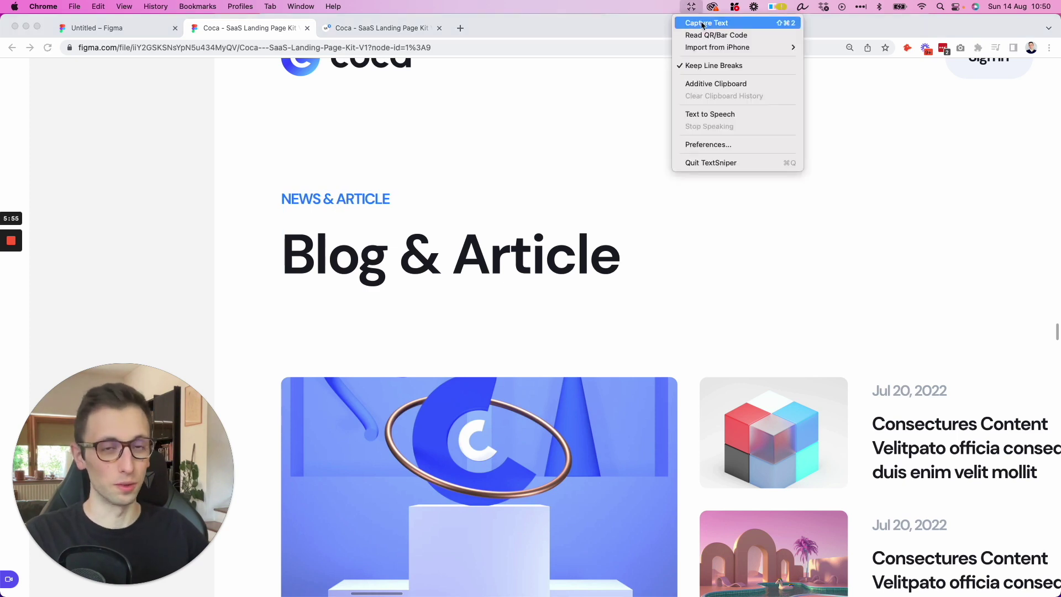
{"action": "left_click", "coordinate": [703, 23]}
{"action": "left_click_drag", "start_coordinate": [273, 184], "coordinate": [403, 218]}
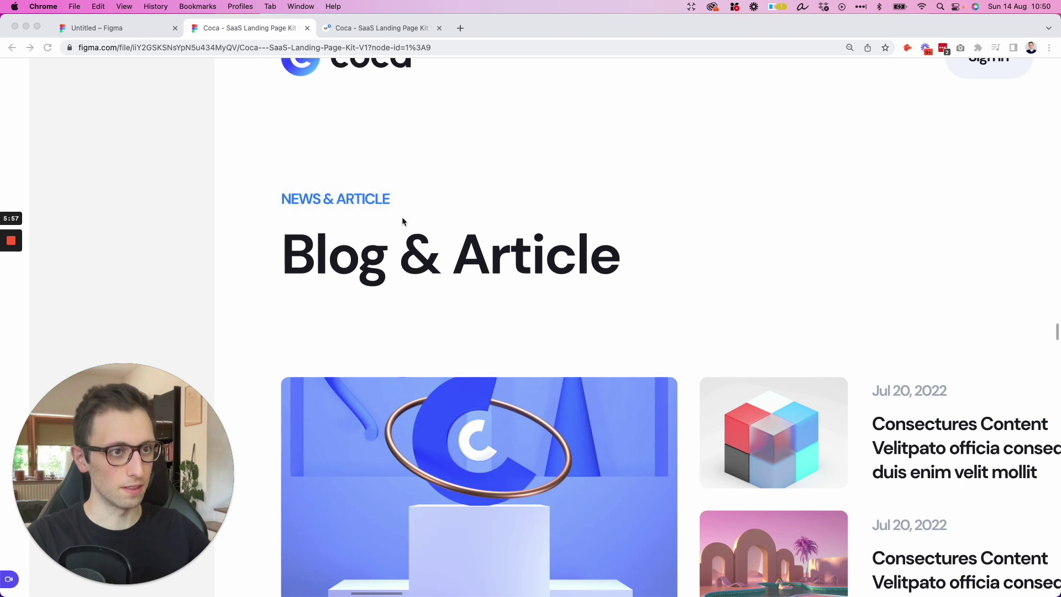
{"action": "left_click", "coordinate": [141, 29]}
- Replace the copied Sign In text with 'NEWS & ARTICLE'
{"action": "double_click", "coordinate": [302, 242]}
{"action": "key", "text": "super+v"}
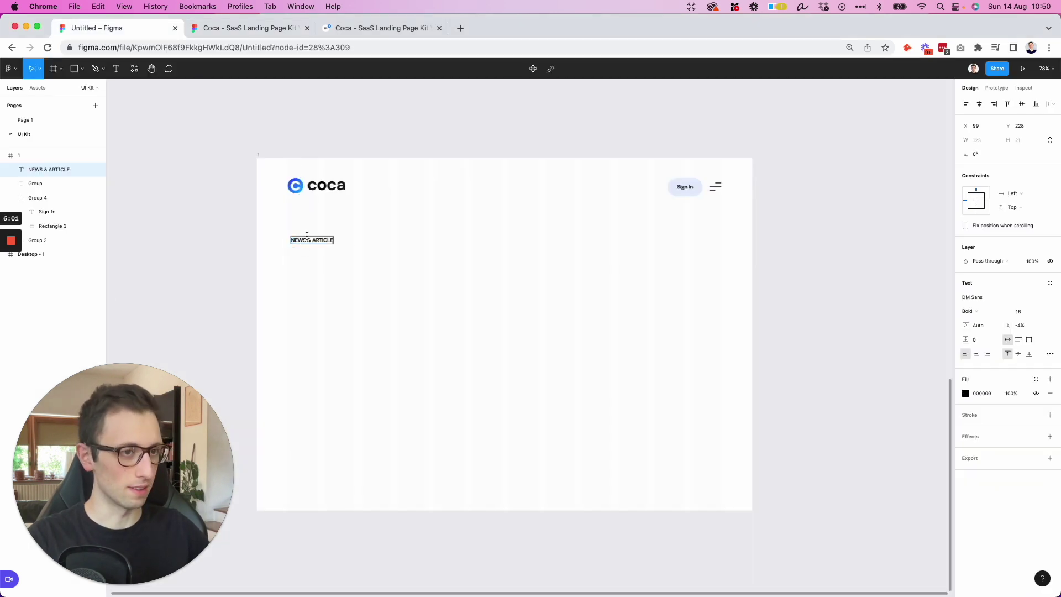
{"action": "scroll", "coordinate": [319, 230], "scroll_direction": "up", "scroll_amount": 5}
{"action": "key", "text": "Escape"}
{"action": "scroll", "coordinate": [332, 226], "scroll_direction": "down", "scroll_amount": 2}
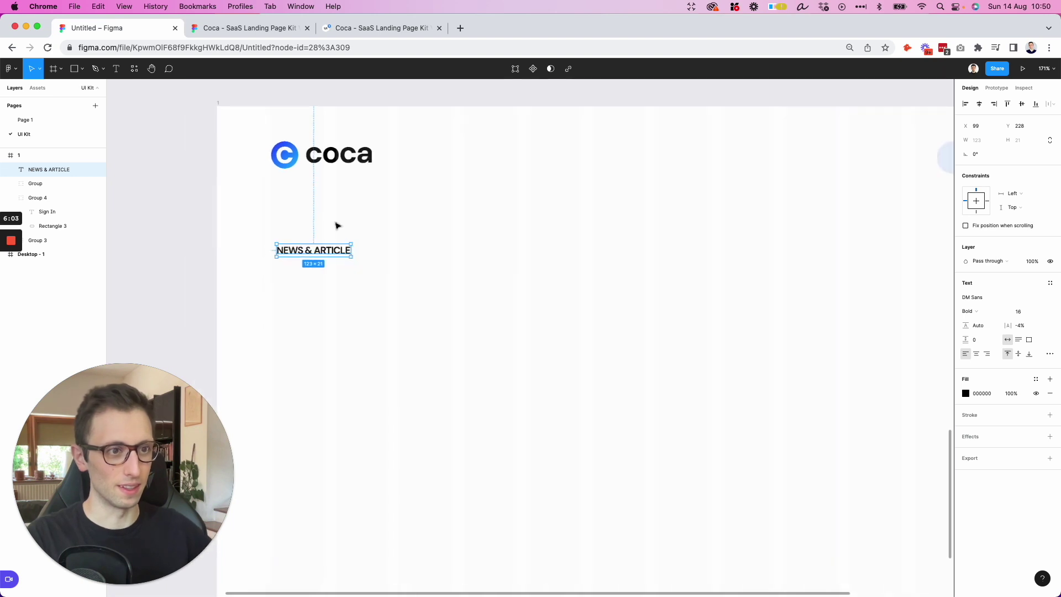
- Duplicate the NEWS & ARTICLE label below and left-align both texts with the logo
{"action": "left_click", "coordinate": [279, 138]}
{"action": "left_click_drag", "start_coordinate": [300, 246], "coordinate": [305, 282], "text": "alt"}
{"action": "left_click_drag", "start_coordinate": [280, 217], "coordinate": [313, 252]}
{"action": "left_click", "coordinate": [355, 289]}
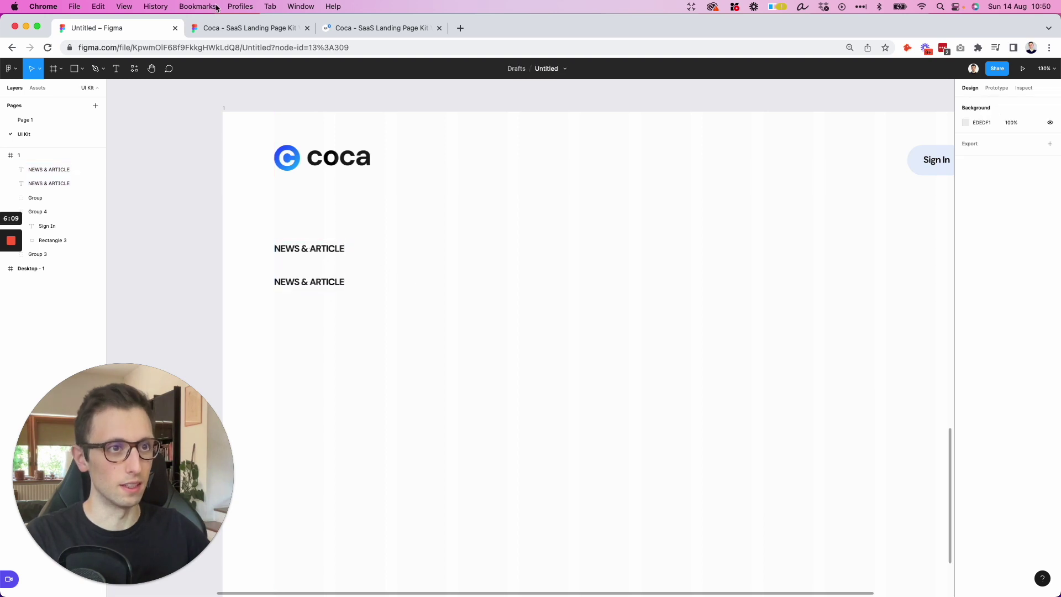
{"action": "left_click", "coordinate": [249, 29]}
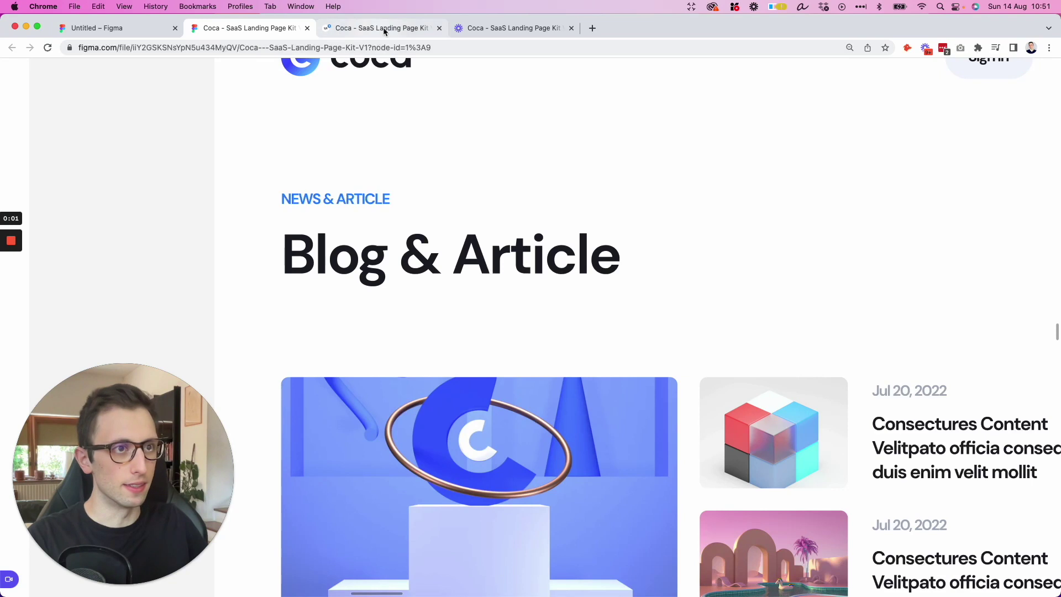
- Capture 'Blog & Article' from the reference and turn the second text into that heading at size 76
{"action": "left_click", "coordinate": [692, 6]}
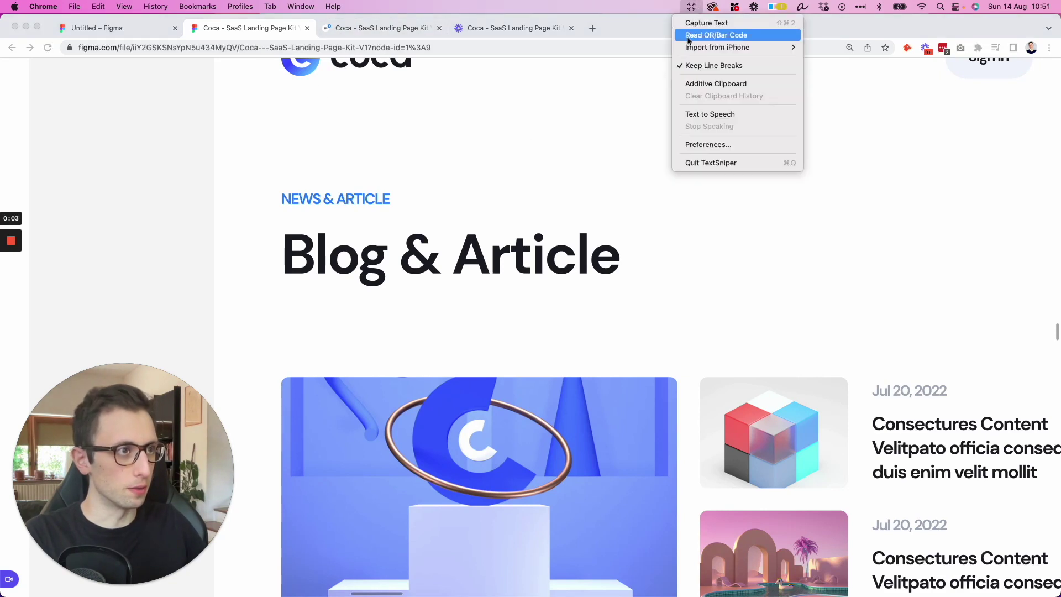
{"action": "left_click", "coordinate": [698, 21]}
{"action": "left_click_drag", "start_coordinate": [294, 231], "coordinate": [679, 330]}
{"action": "left_click", "coordinate": [120, 34]}
{"action": "double_click", "coordinate": [329, 285]}
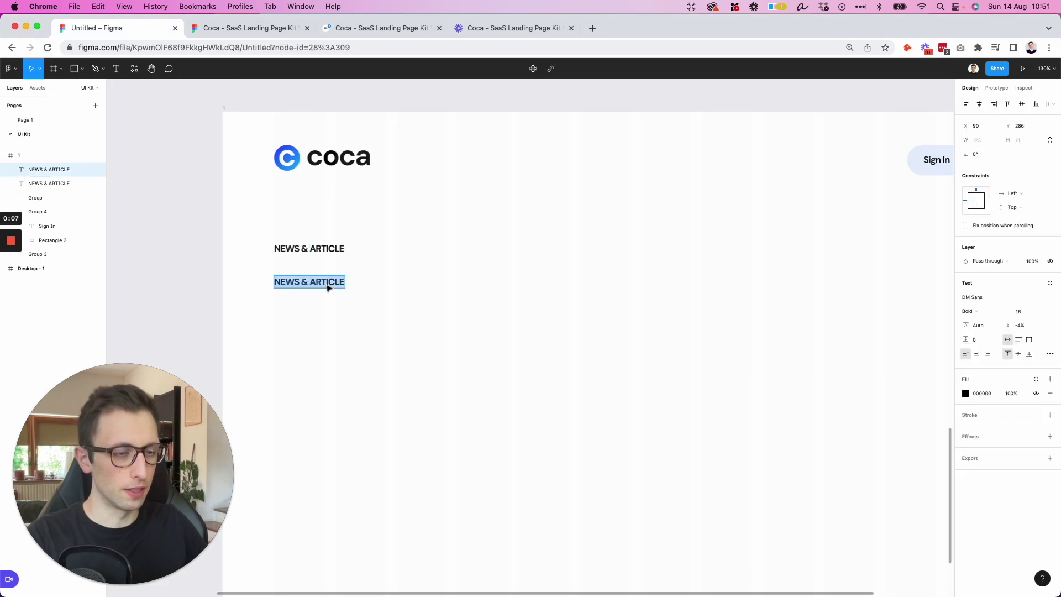
{"action": "type", "text": "Blog & Article"}
{"action": "left_click", "coordinate": [1019, 311]}
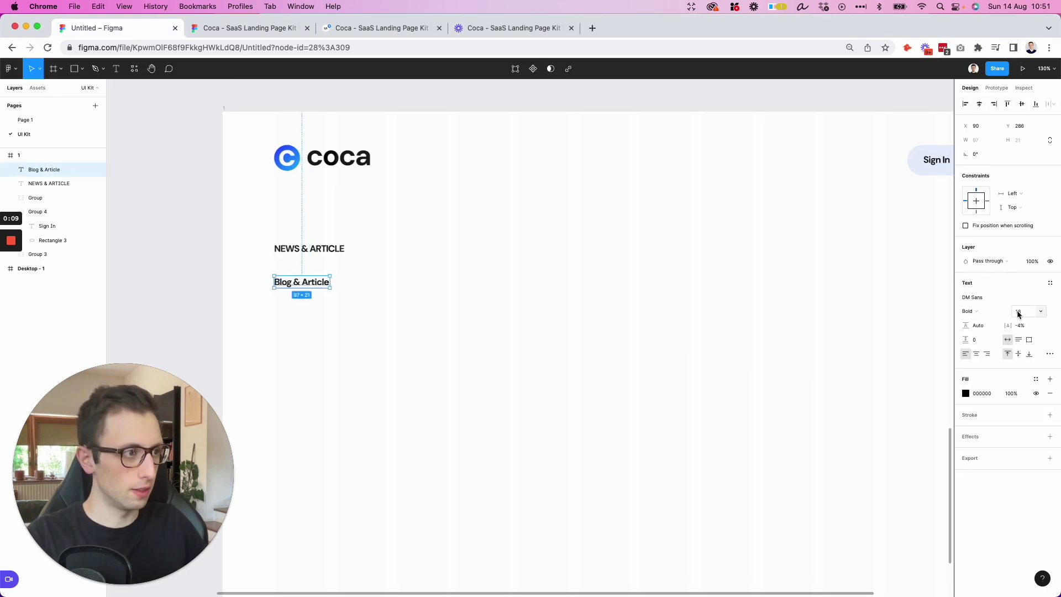
{"action": "type", "text": "46"}
{"action": "key", "text": "Return"}
{"action": "key", "text": "shift+Up"}
{"action": "key", "text": "shift+Up"}
{"action": "key", "text": "shift+Up"}
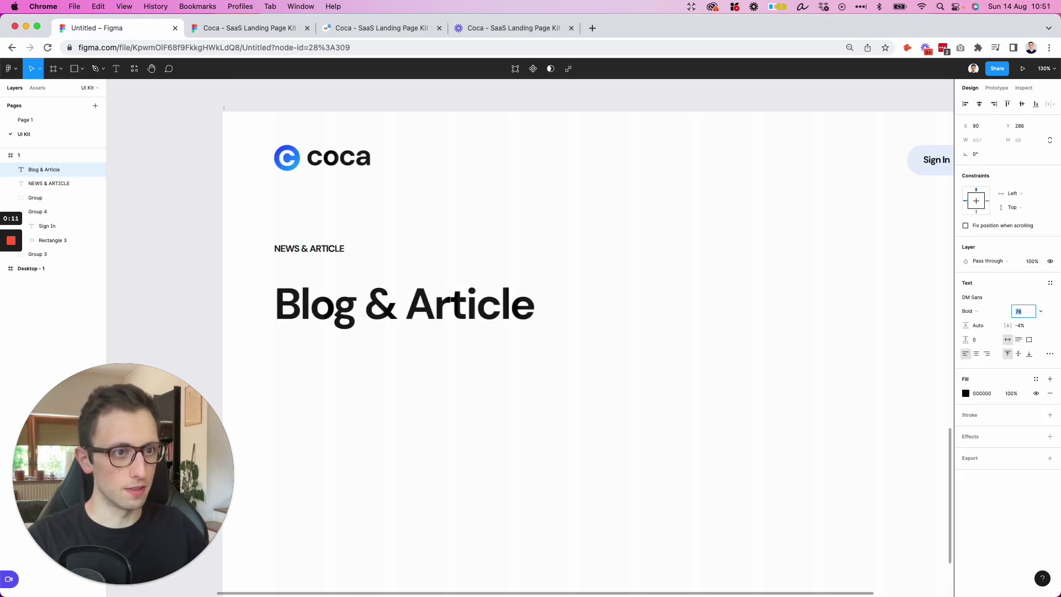
{"action": "left_click", "coordinate": [547, 225]}
- Nudge the NEWS & ARTICLE label right, colour it logo blue 1353FF, and set size 17
{"action": "left_click", "coordinate": [297, 247]}
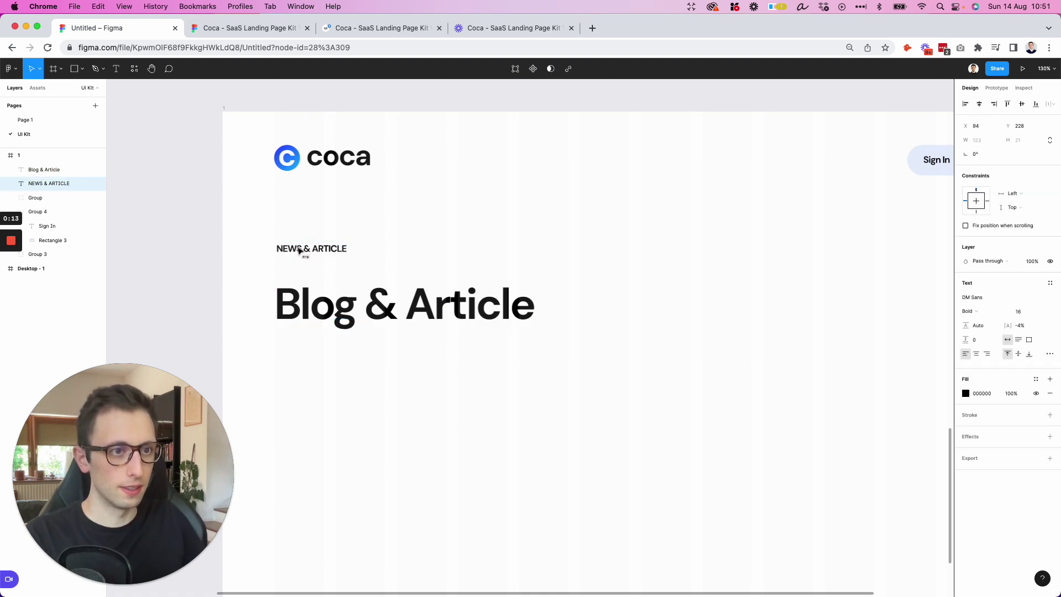
{"action": "left_click_drag", "start_coordinate": [296, 246], "coordinate": [316, 269]}
{"action": "key", "text": "i"}
{"action": "left_click", "coordinate": [288, 149]}
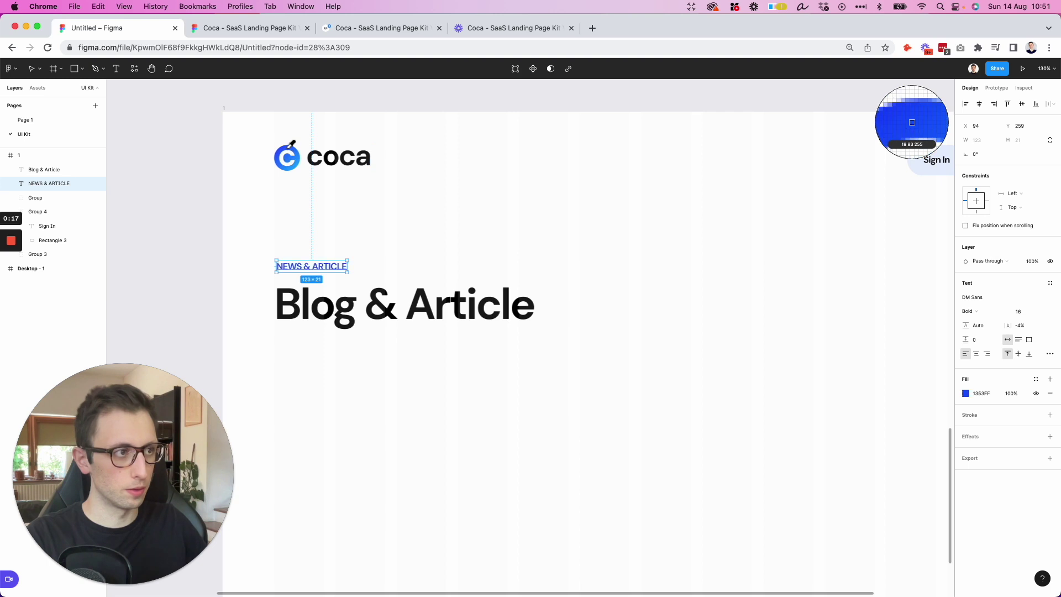
{"action": "left_click", "coordinate": [1019, 312]}
{"action": "key", "text": "Up"}
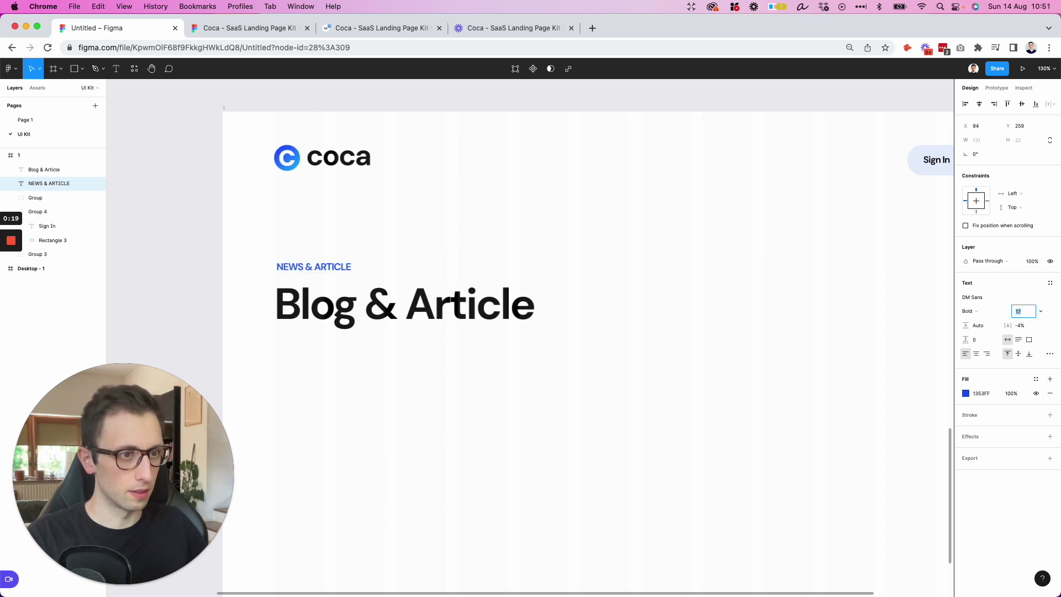
- Check the reference label, then raise NEWS & ARTICLE to font size 18
{"action": "left_click", "coordinate": [280, 29]}
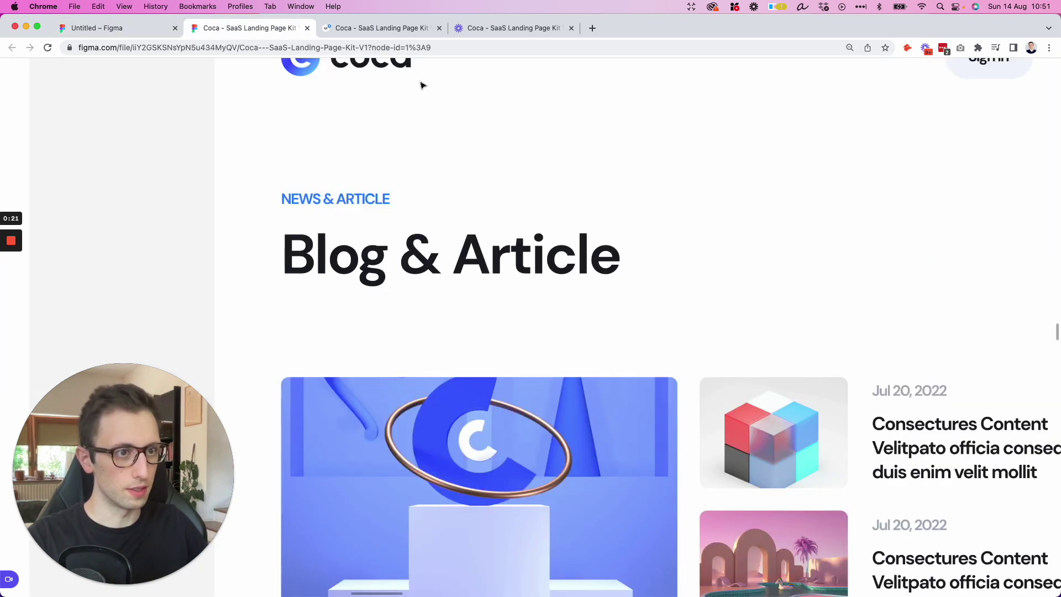
{"action": "left_click", "coordinate": [420, 175]}
{"action": "scroll", "coordinate": [429, 177], "scroll_direction": "right", "scroll_amount": 5}
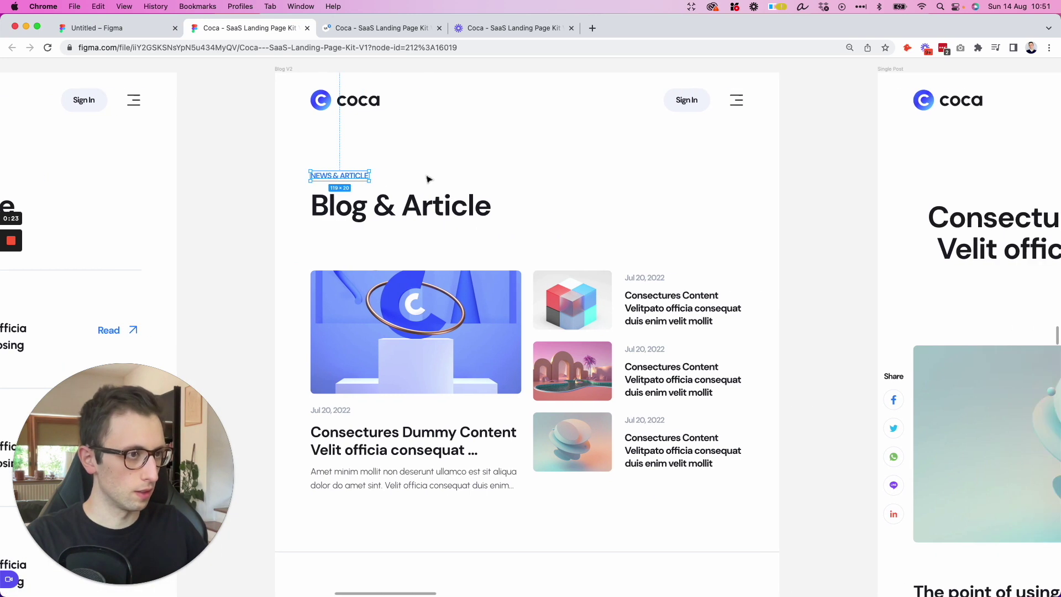
{"action": "left_click", "coordinate": [245, 178]}
{"action": "left_click", "coordinate": [150, 30]}
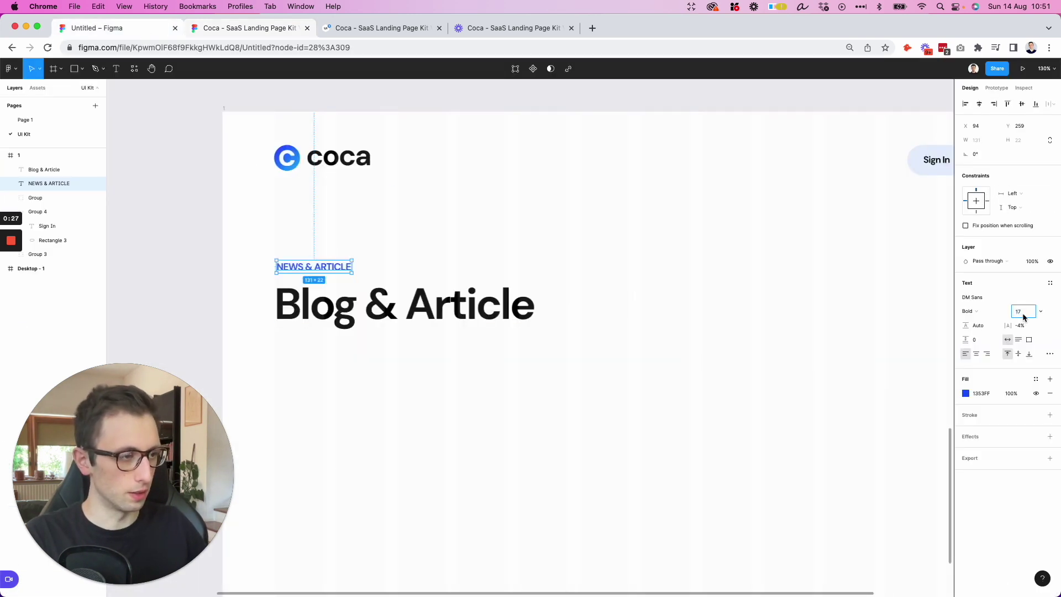
{"action": "key", "text": "Up"}
- Shift the NEWS & ARTICLE label and Blog & Article heading slightly left and up
{"action": "left_click", "coordinate": [632, 221]}
{"action": "left_click", "coordinate": [304, 266]}
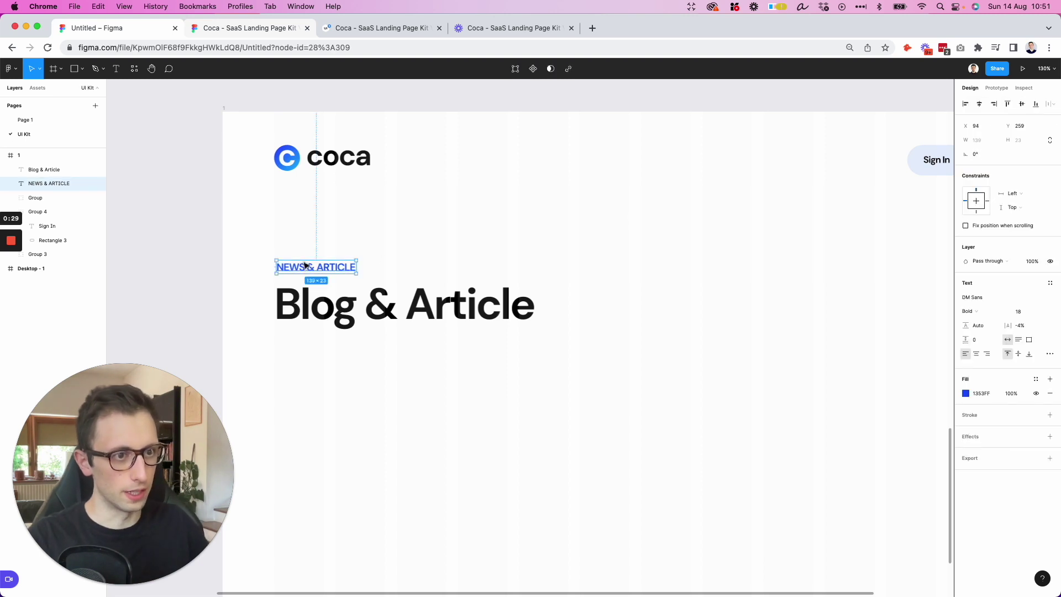
{"action": "left_click_drag", "start_coordinate": [258, 237], "coordinate": [538, 343]}
{"action": "left_click_drag", "start_coordinate": [370, 312], "coordinate": [367, 313]}
{"action": "left_click", "coordinate": [386, 307]}
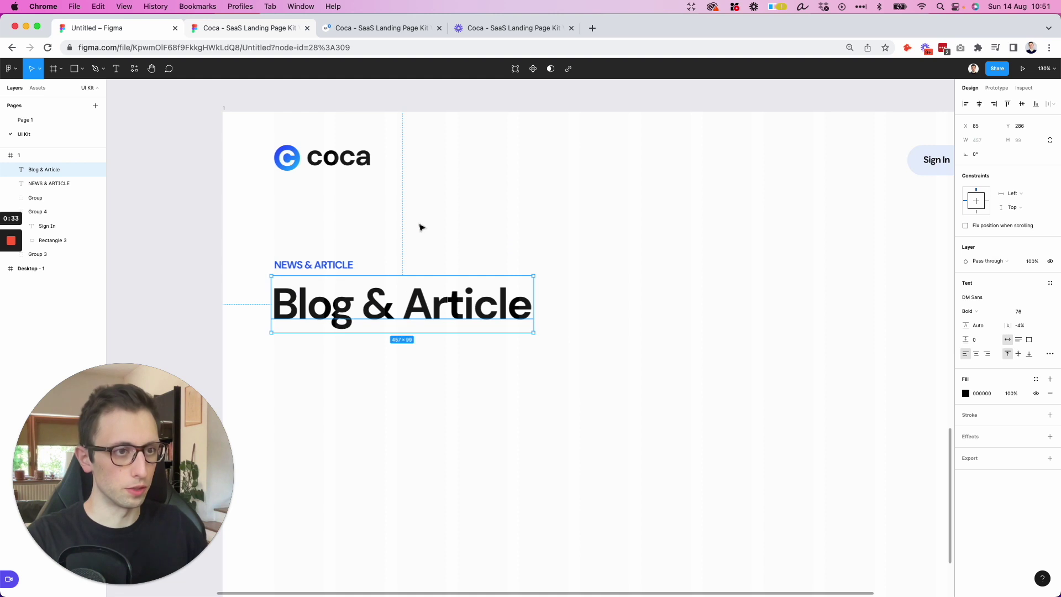
{"action": "left_click_drag", "start_coordinate": [231, 237], "coordinate": [448, 341]}
{"action": "key", "text": "shift+Up"}
{"action": "key", "text": "shift+Up"}
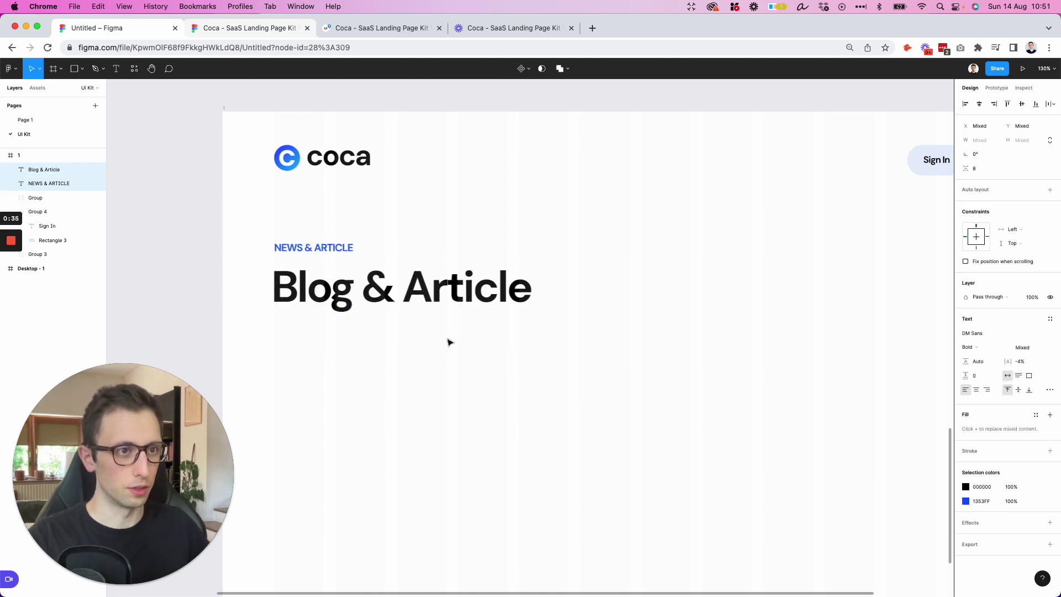
{"action": "key", "text": "Escape"}
- Reduce the Blog & Article heading to font size 63 after comparing with the reference
{"action": "left_click", "coordinate": [268, 29]}
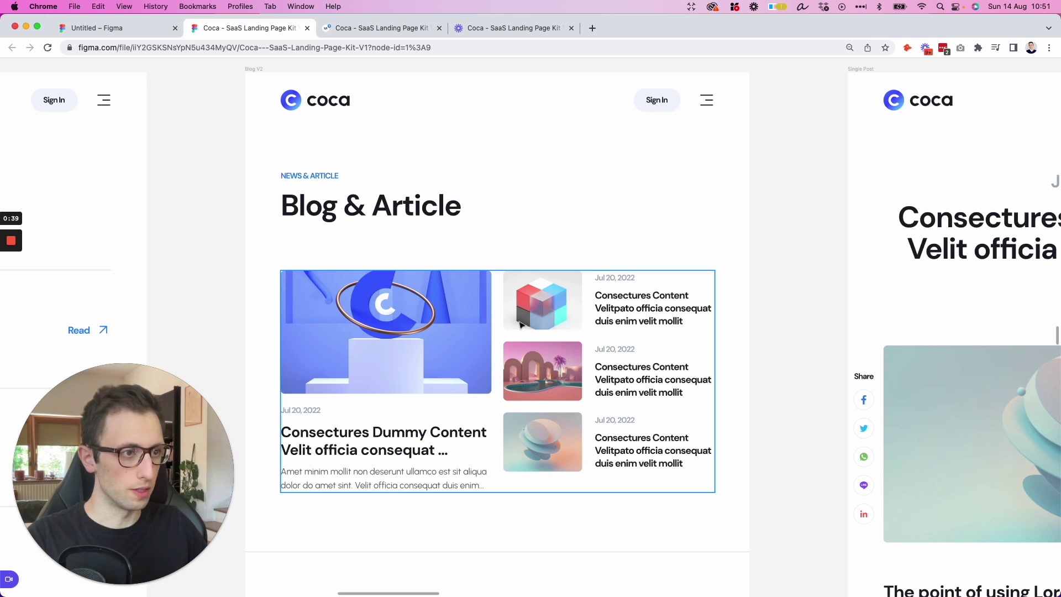
{"action": "left_click", "coordinate": [100, 31]}
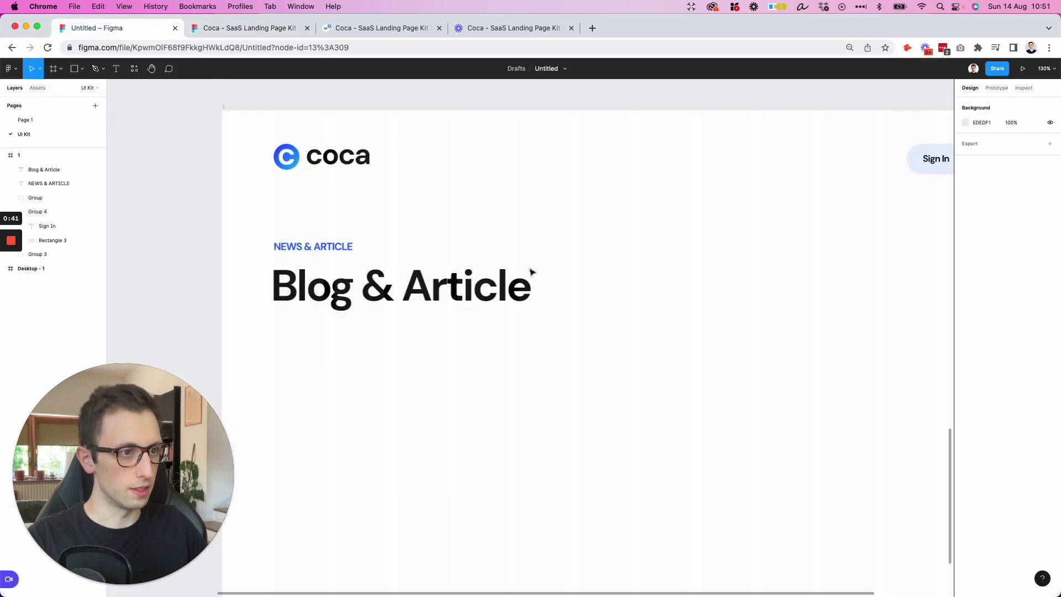
{"action": "scroll", "coordinate": [532, 272], "scroll_direction": "down", "scroll_amount": 3}
{"action": "left_click", "coordinate": [45, 169]}
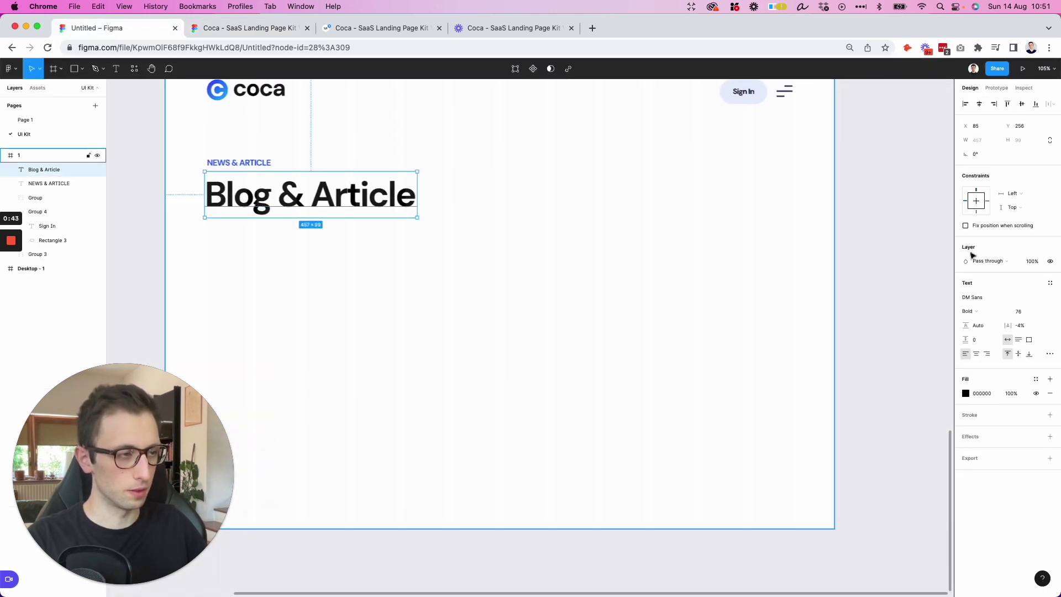
{"action": "type", "text": "63"}
{"action": "key", "text": "Return"}
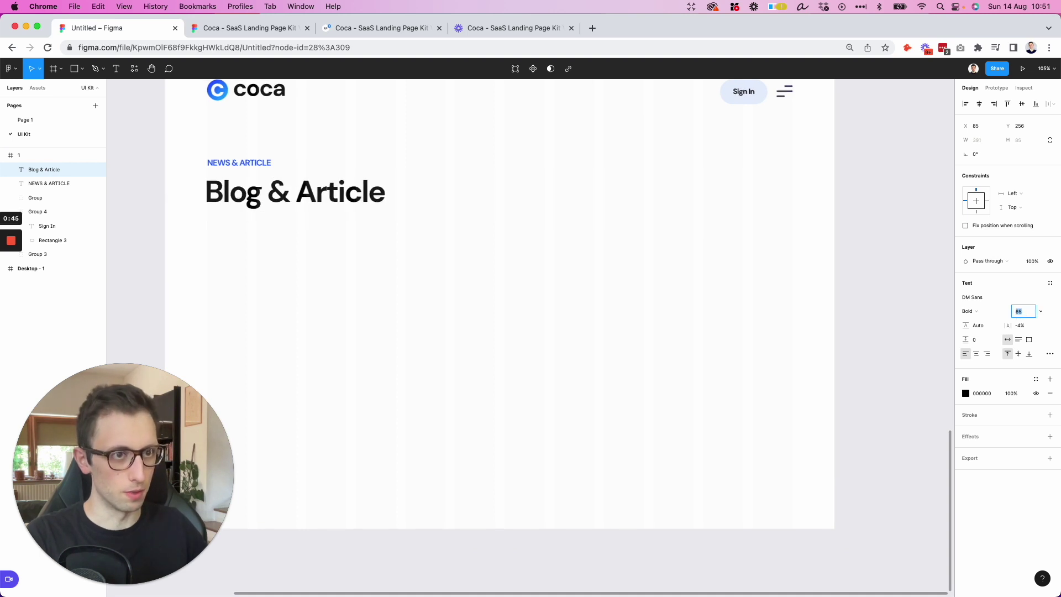
{"action": "left_click", "coordinate": [529, 253]}
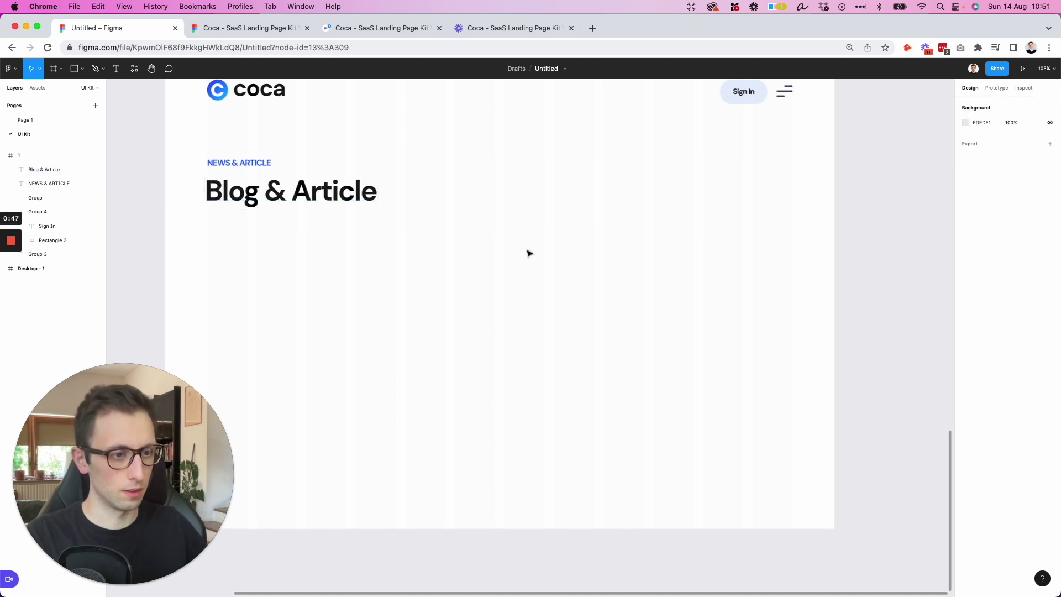
- Draw the featured-image placeholder and three stacked 213-wide thumbnail placeholders beside it
{"action": "key", "text": "r"}
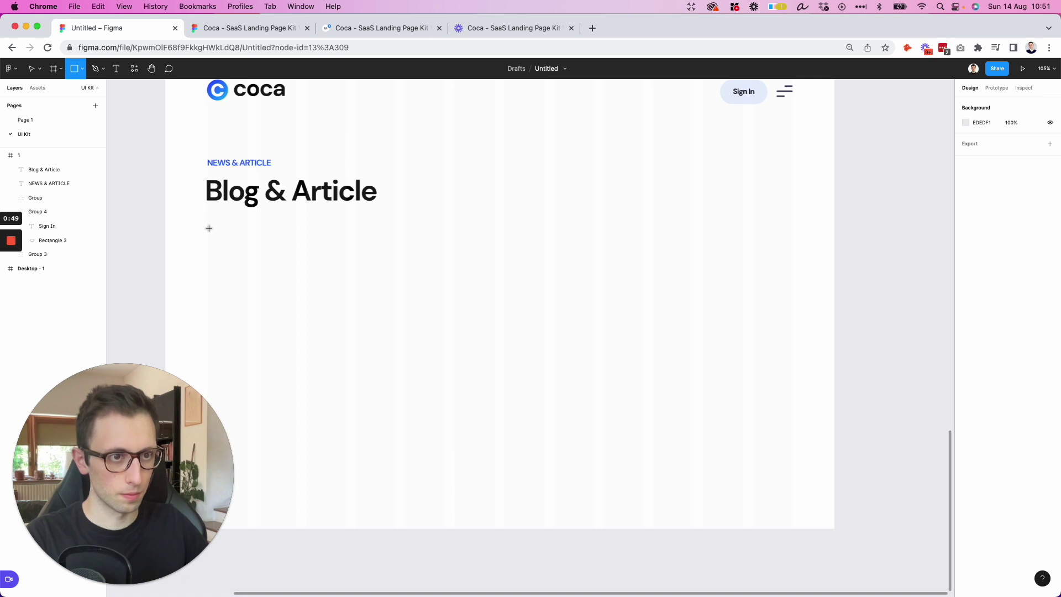
{"action": "mouse_move", "coordinate": [208, 228]}
{"action": "left_mouse_down"}
{"action": "mouse_move", "coordinate": [450, 362]}
{"action": "mouse_move", "coordinate": [464, 383]}
{"action": "mouse_move", "coordinate": [499, 386]}
{"action": "left_mouse_up"}
{"action": "left_click_drag", "start_coordinate": [405, 293], "coordinate": [706, 293]}
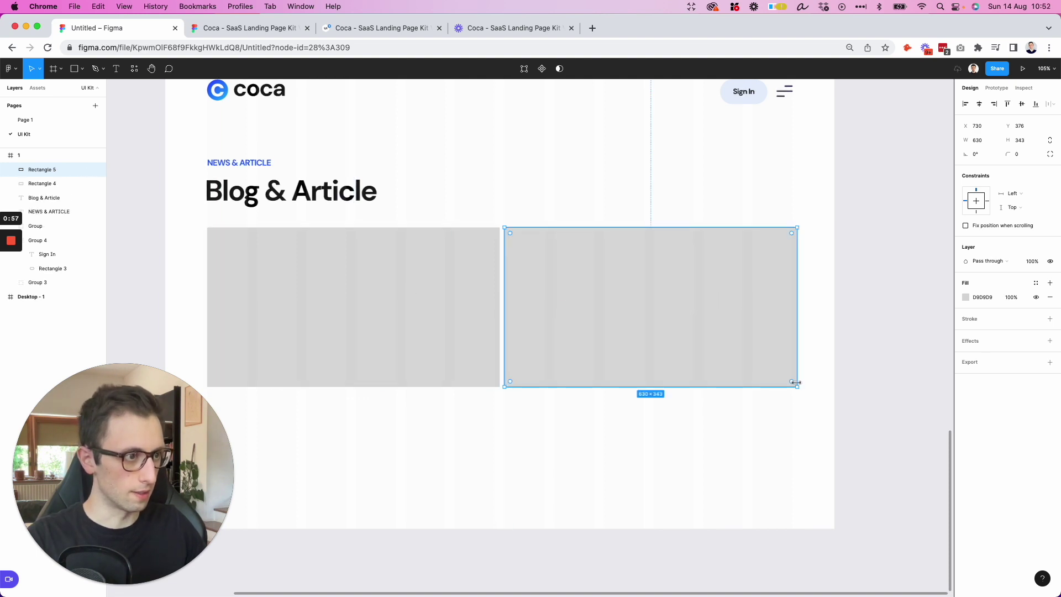
{"action": "left_click_drag", "start_coordinate": [795, 383], "coordinate": [643, 313]}
{"action": "left_click_drag", "start_coordinate": [599, 264], "coordinate": [629, 353]}
{"action": "key", "text": "super+d"}
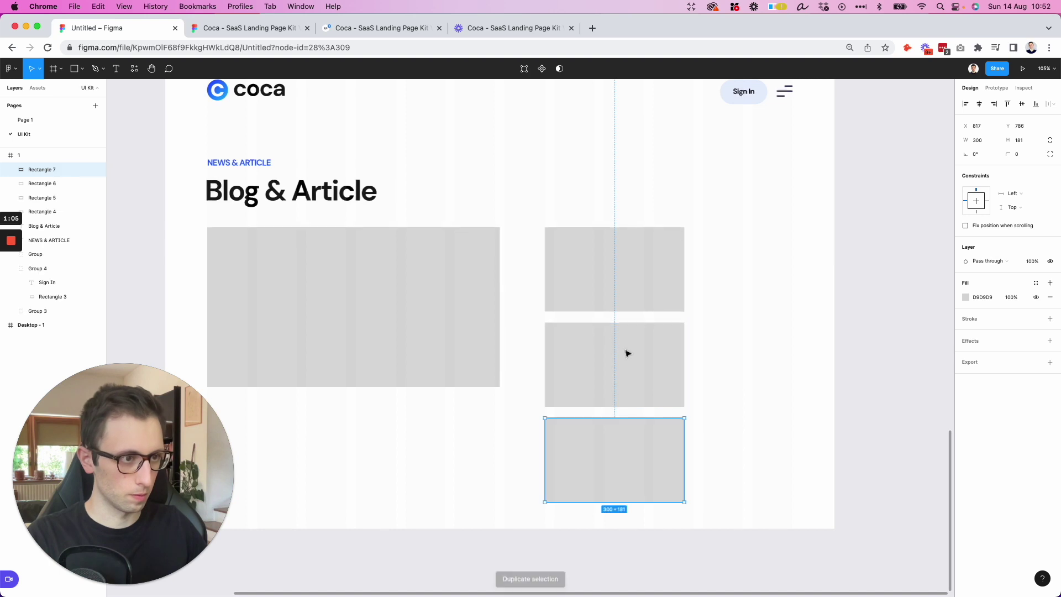
{"action": "key", "text": "super+2"}
{"action": "key", "text": "super+1"}
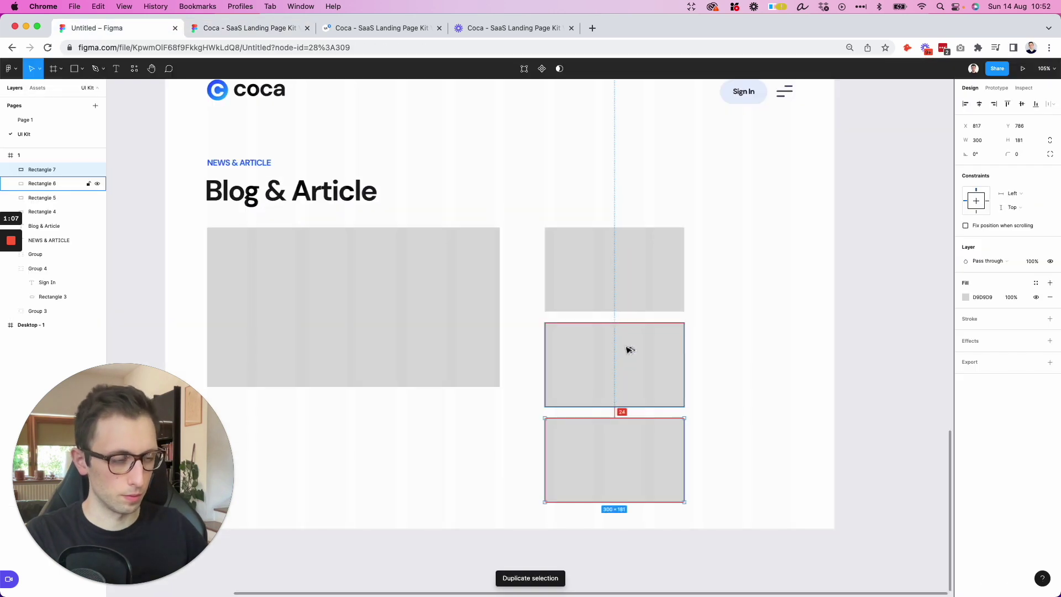
{"action": "left_click_drag", "start_coordinate": [705, 263], "coordinate": [639, 422]}
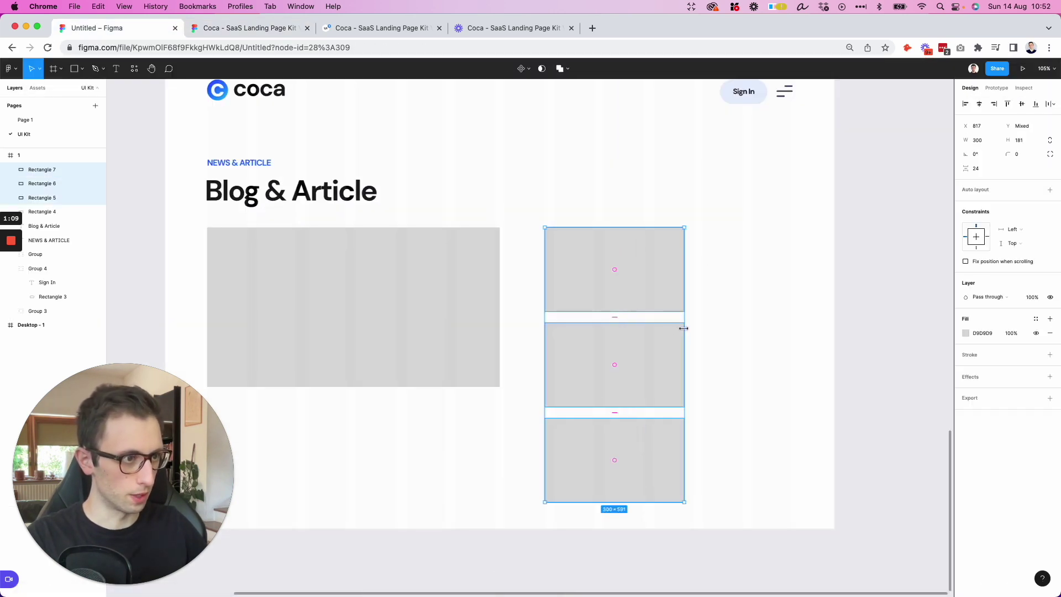
{"action": "left_click_drag", "start_coordinate": [684, 328], "coordinate": [645, 332]}
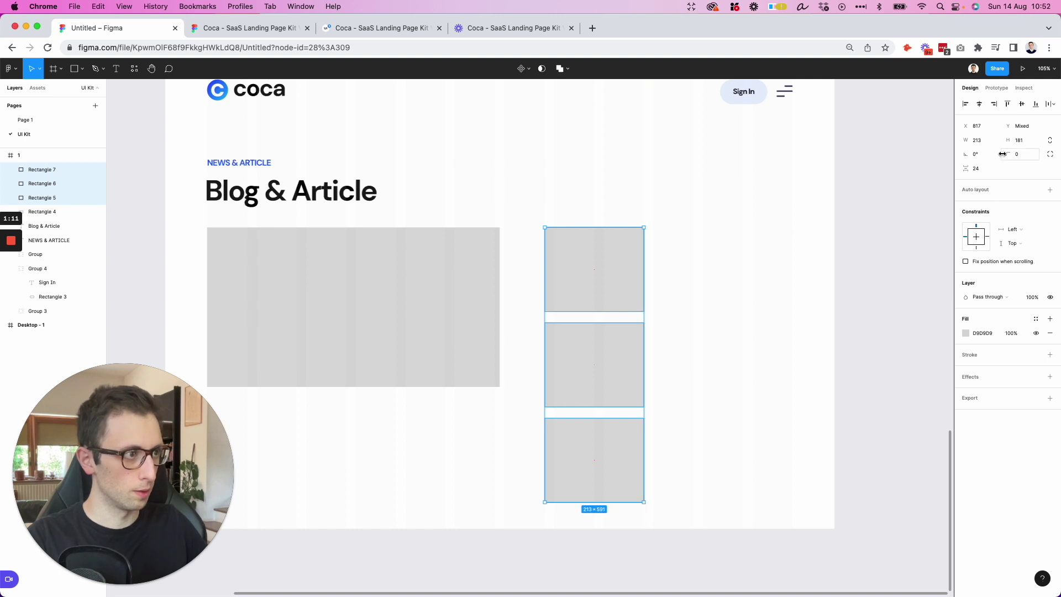
- Give all placeholders a 22 corner radius and duplicate the heading below the featured image
{"action": "left_click_drag", "start_coordinate": [1003, 154], "coordinate": [1013, 155]}
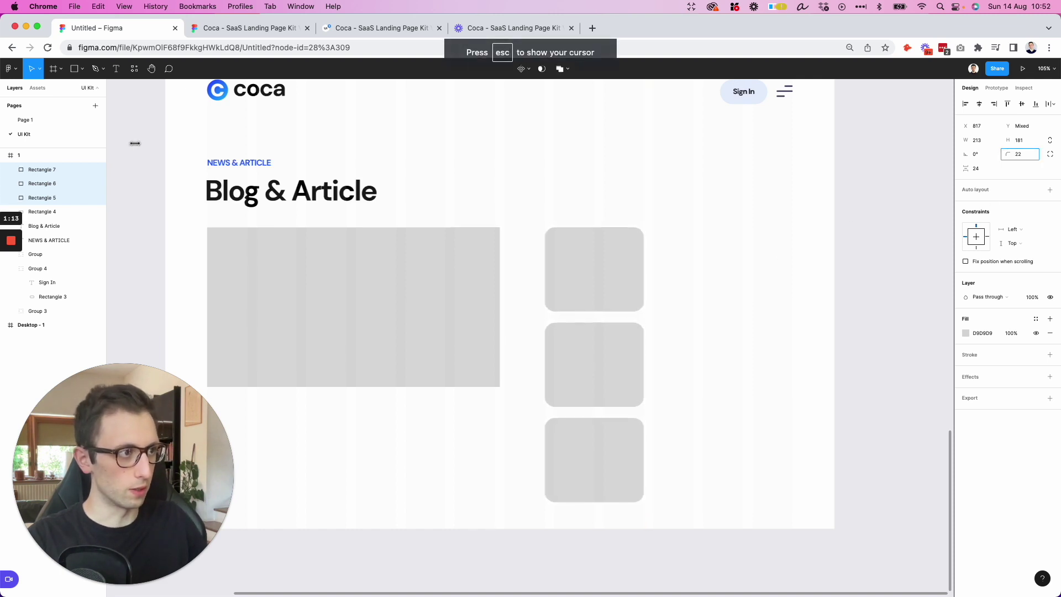
{"action": "left_click_drag", "start_coordinate": [135, 143], "coordinate": [758, 194]}
{"action": "left_click", "coordinate": [438, 246]}
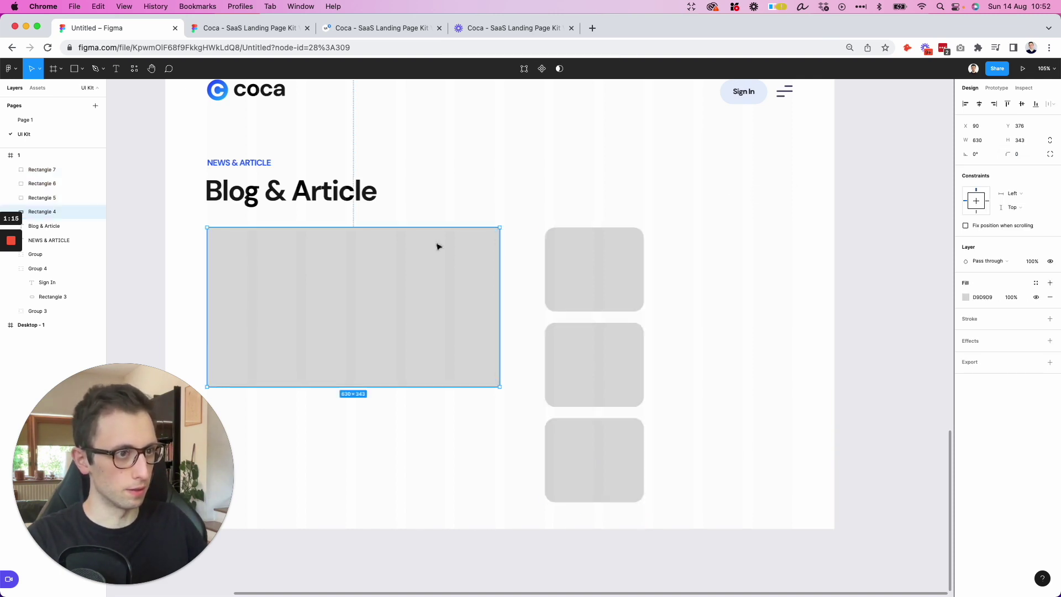
{"action": "type", "text": "22"}
{"action": "key", "text": "Return"}
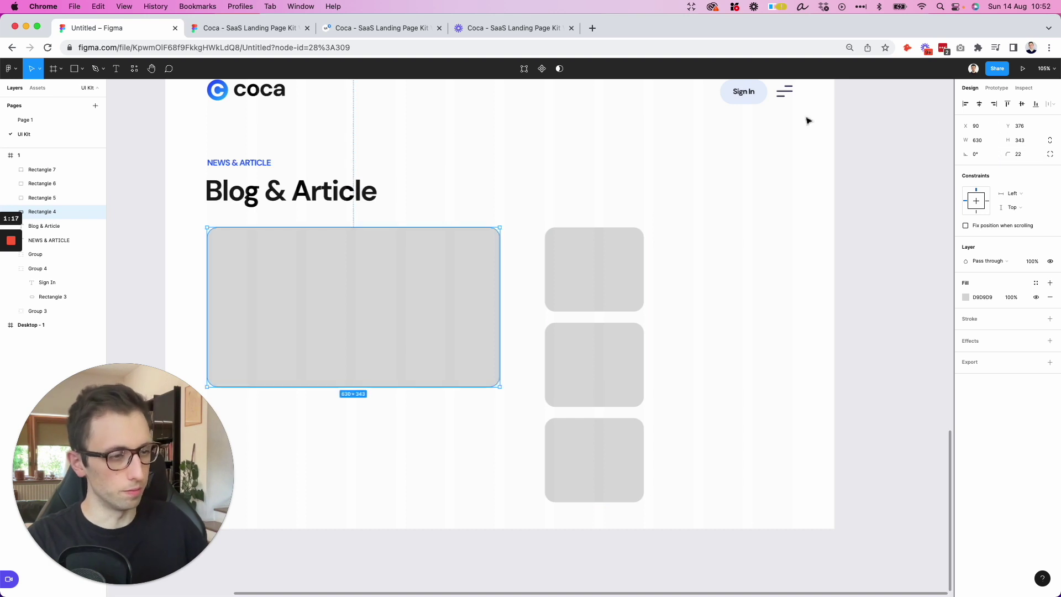
{"action": "left_click", "coordinate": [630, 122]}
{"action": "left_click_drag", "start_coordinate": [280, 190], "coordinate": [291, 425]}
{"action": "scroll", "coordinate": [287, 422], "scroll_direction": "left", "scroll_amount": 4}
{"action": "scroll", "coordinate": [286, 423], "scroll_direction": "down", "scroll_amount": 2}
- Capture the 'Jul 20, 2022' date text from the Coca reference with the screen text-capture tool
{"action": "key", "text": "super+alt+Right"}
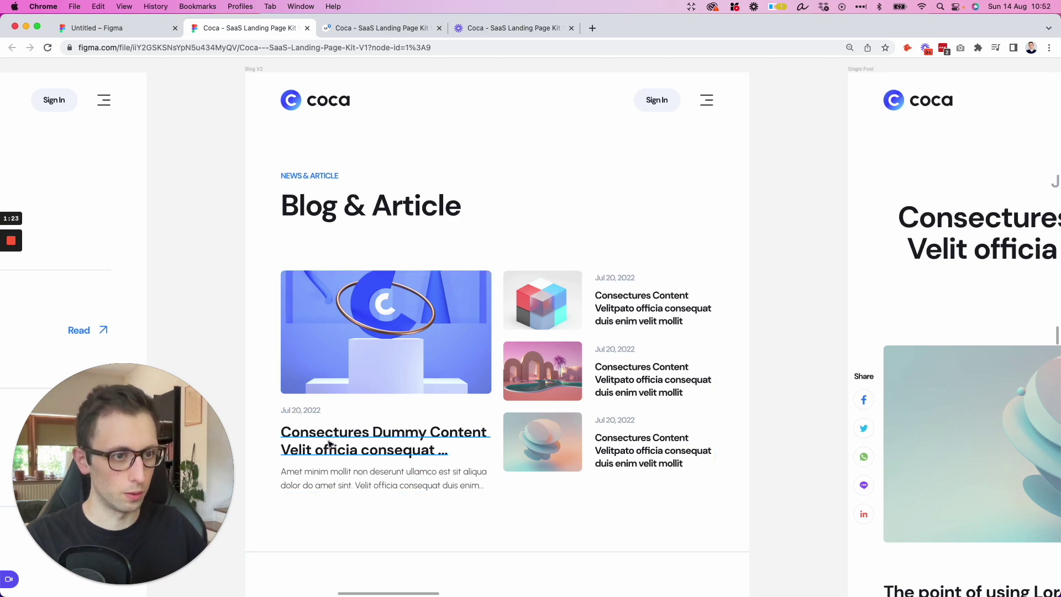
{"action": "scroll", "coordinate": [364, 412], "scroll_direction": "up", "scroll_amount": 3}
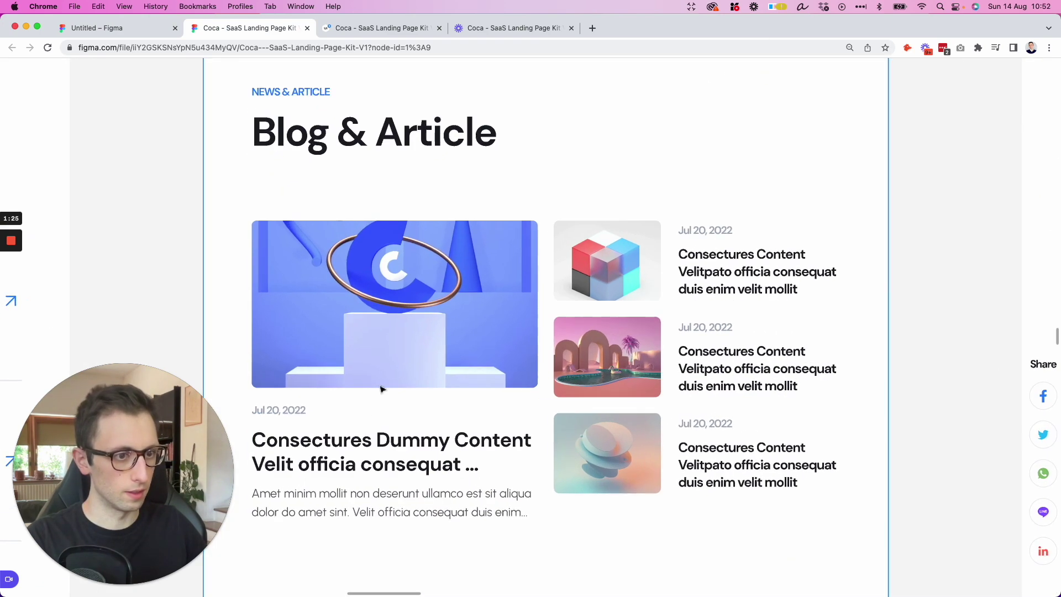
{"action": "scroll", "coordinate": [381, 389], "scroll_direction": "down", "scroll_amount": 3}
{"action": "scroll", "coordinate": [381, 389], "scroll_direction": "left", "scroll_amount": 1}
{"action": "left_click", "coordinate": [692, 6]}
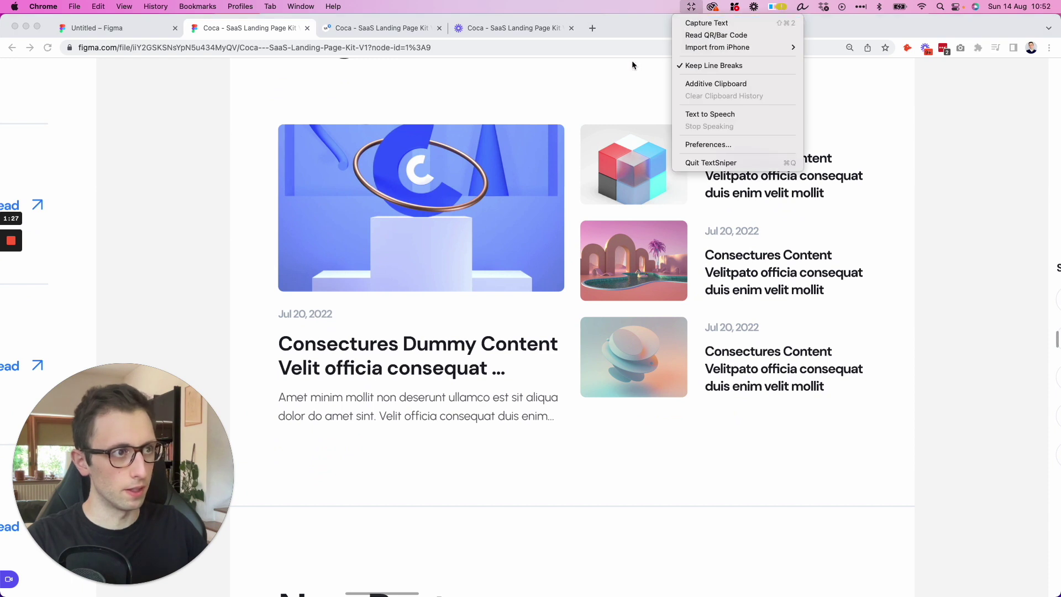
{"action": "left_click", "coordinate": [707, 23]}
{"action": "left_click_drag", "start_coordinate": [274, 303], "coordinate": [339, 325]}
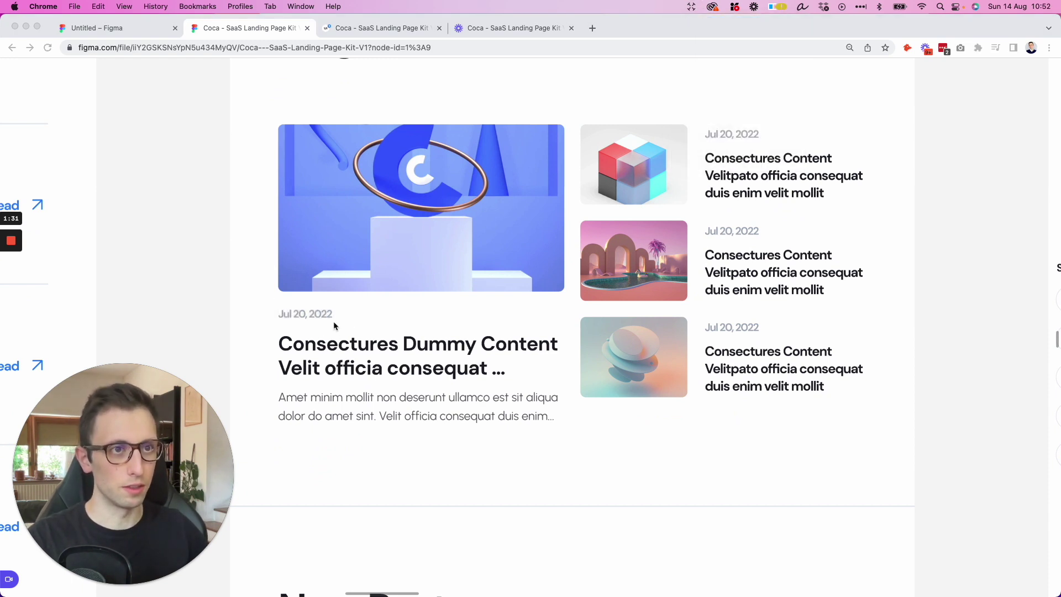
{"action": "scroll", "coordinate": [330, 319], "scroll_direction": "right", "scroll_amount": 1}
{"action": "left_click", "coordinate": [132, 29]}
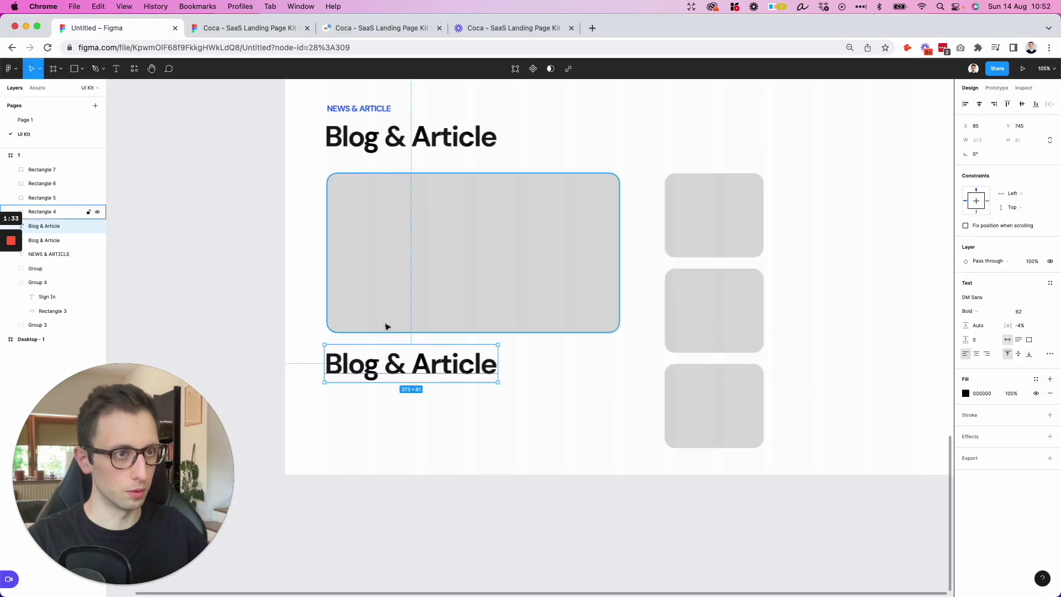
- Duplicate the NEWS & ARTICLE label, shift the lower heading down, and paste the date into the copy
{"action": "left_click_drag", "start_coordinate": [332, 108], "coordinate": [332, 152]}
{"action": "left_click_drag", "start_coordinate": [356, 247], "coordinate": [349, 356]}
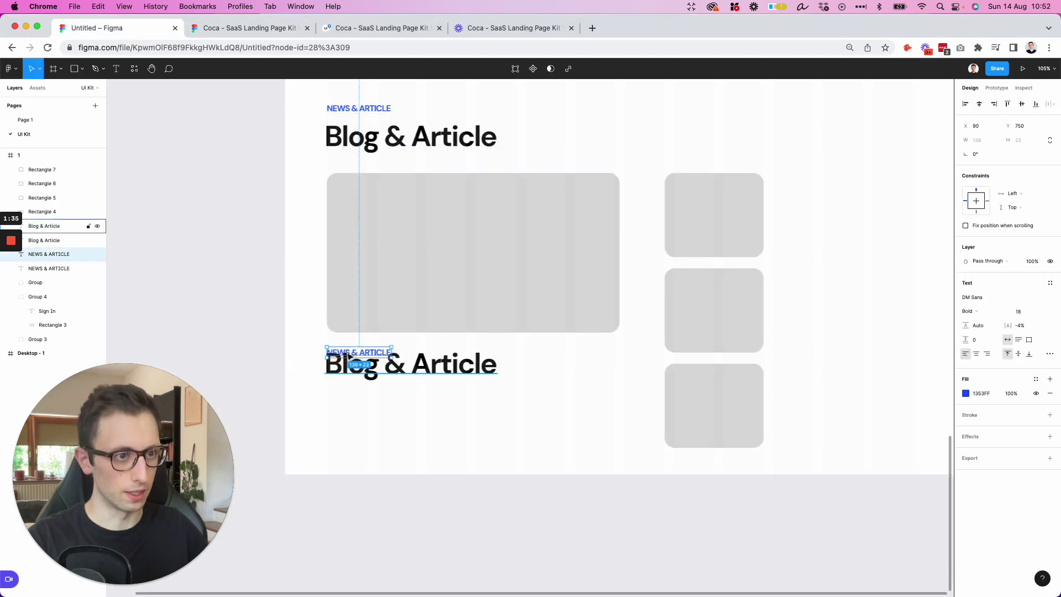
{"action": "key", "text": "super+a"}
{"action": "left_click", "coordinate": [347, 354]}
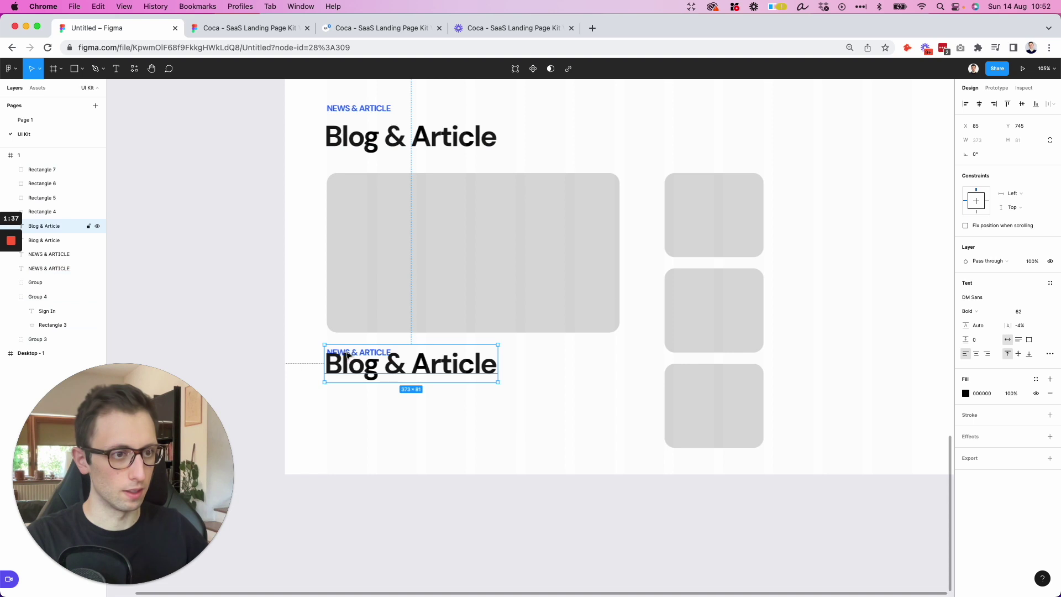
{"action": "left_click_drag", "start_coordinate": [347, 354], "coordinate": [349, 378]}
{"action": "double_click", "coordinate": [350, 351]}
{"action": "type", "text": "Jul 20, 2022"}
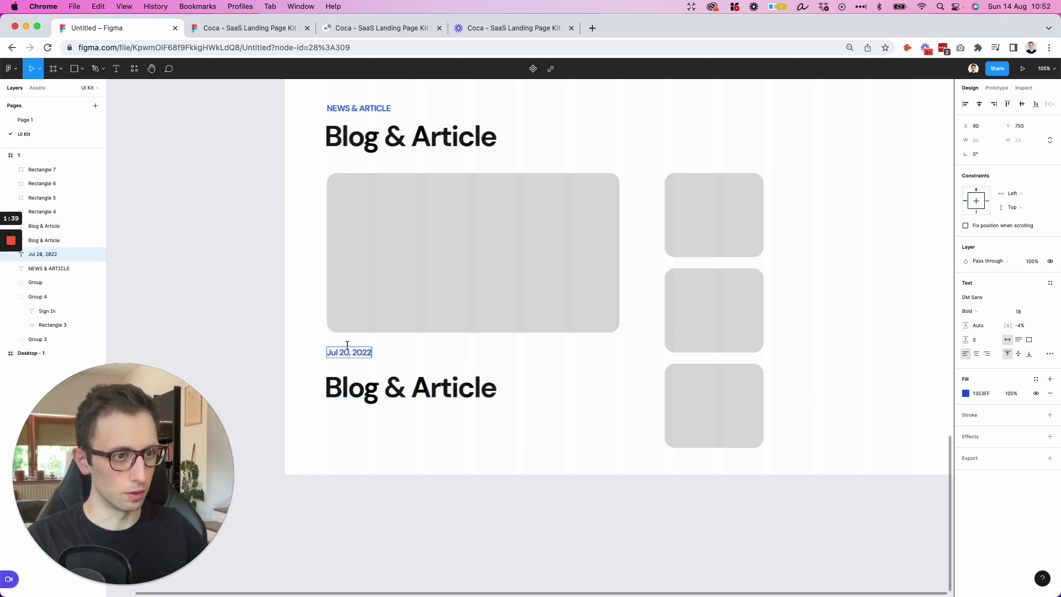
{"action": "left_click", "coordinate": [375, 391]}
- Capture the featured article title text from the reference design
{"action": "left_click", "coordinate": [233, 26]}
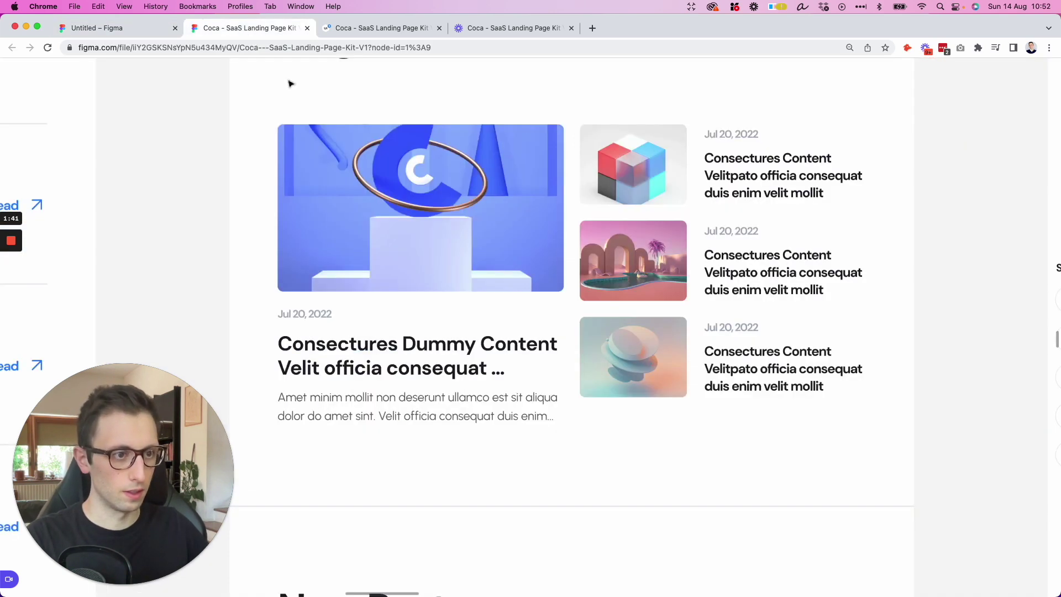
{"action": "left_click", "coordinate": [692, 7]}
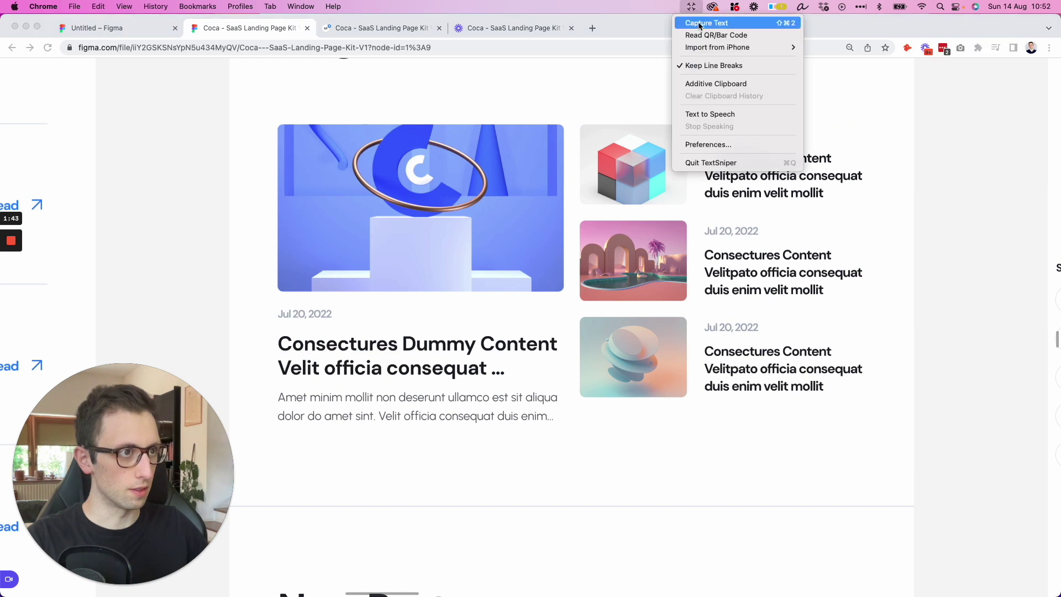
{"action": "left_click", "coordinate": [702, 21]}
{"action": "left_click_drag", "start_coordinate": [273, 330], "coordinate": [570, 385]}
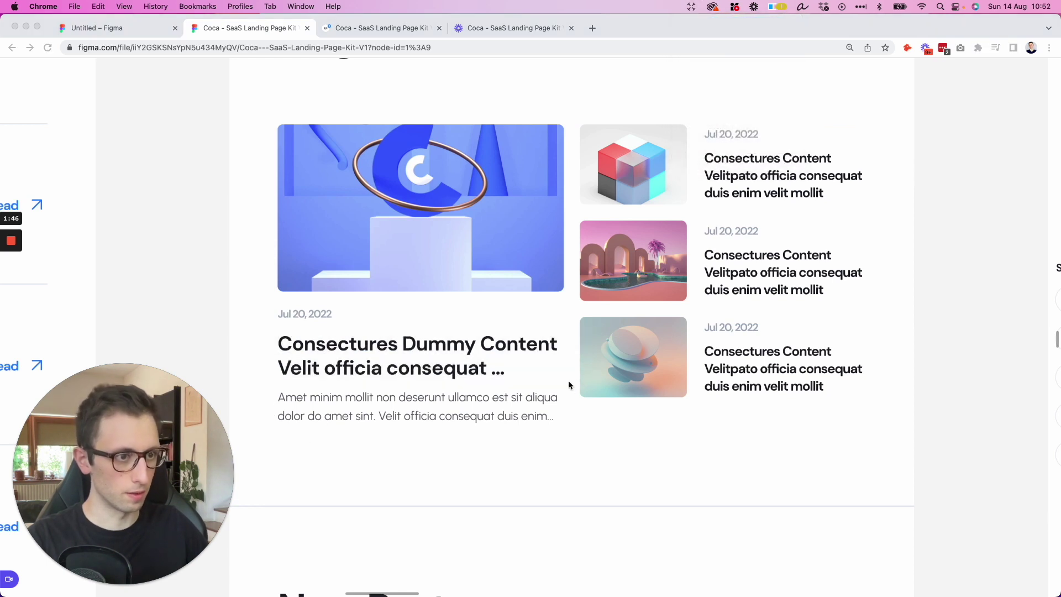
{"action": "left_click", "coordinate": [84, 29]}
- Paste the title into the copied heading, size it to 31 px, and duplicate it below
{"action": "double_click", "coordinate": [385, 391]}
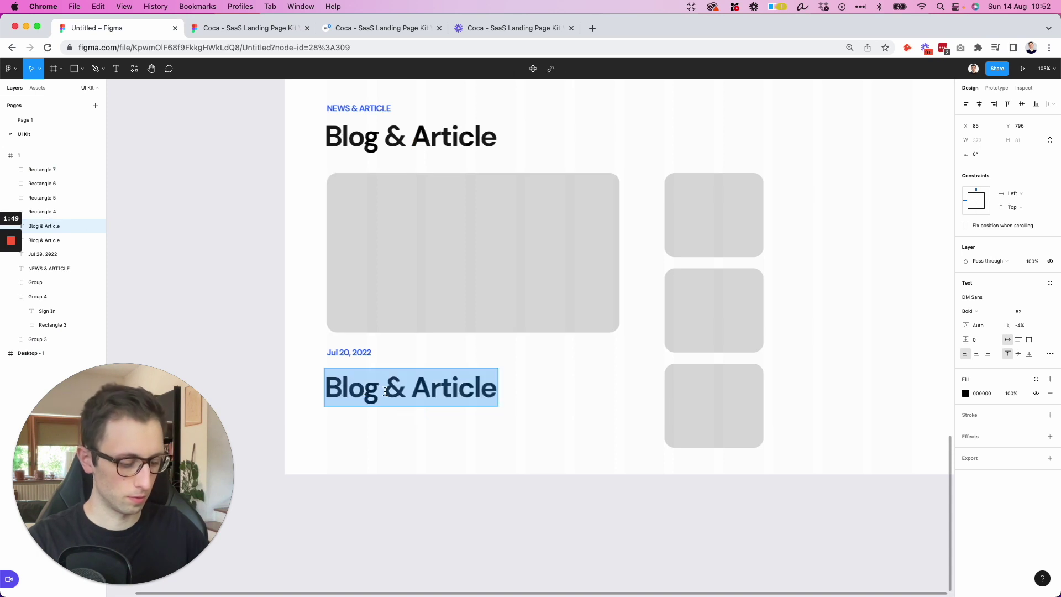
{"action": "type", "text": "Consectures Dummy Content Velit officia consequat ..."}
{"action": "key", "text": "super+a"}
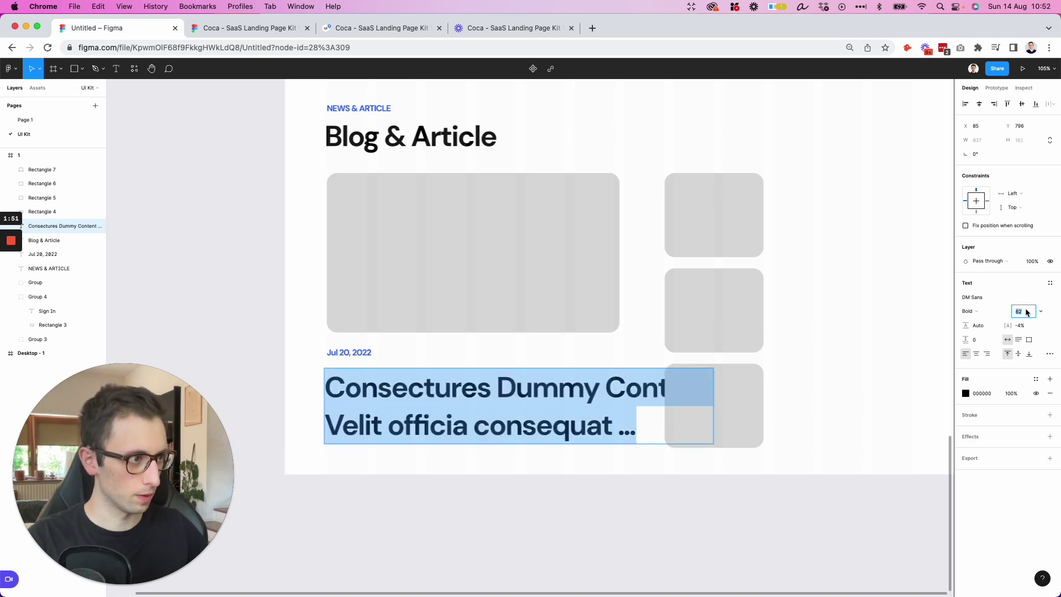
{"action": "type", "text": "32"}
{"action": "key", "text": "Return"}
{"action": "key", "text": "Down"}
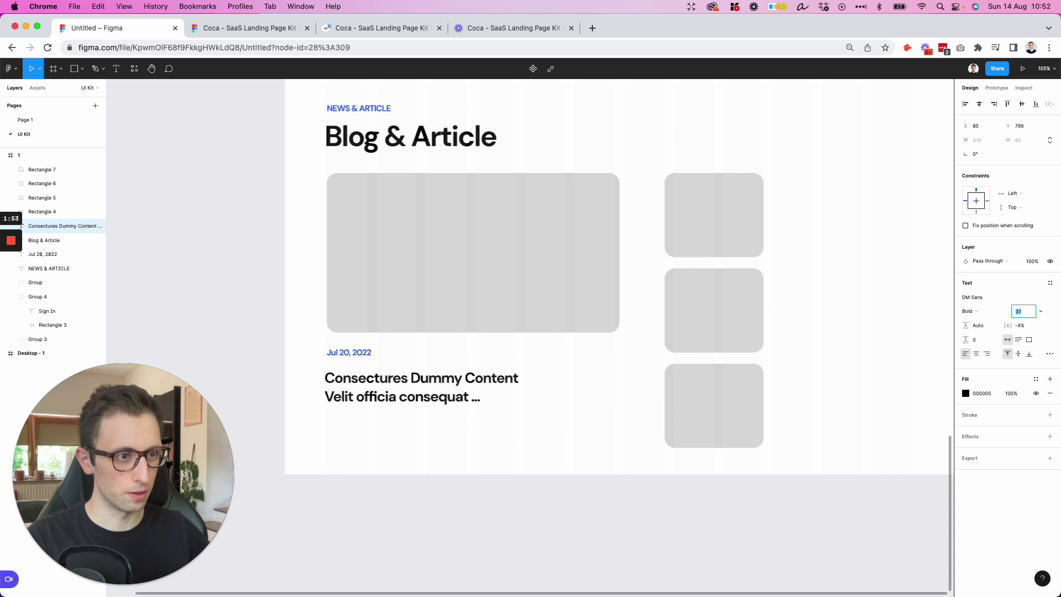
{"action": "left_click_drag", "start_coordinate": [431, 385], "coordinate": [431, 432]}
- Capture the 'Amet minim mollit…' excerpt paragraph from the reference design
{"action": "key", "text": "ctrl+Tab"}
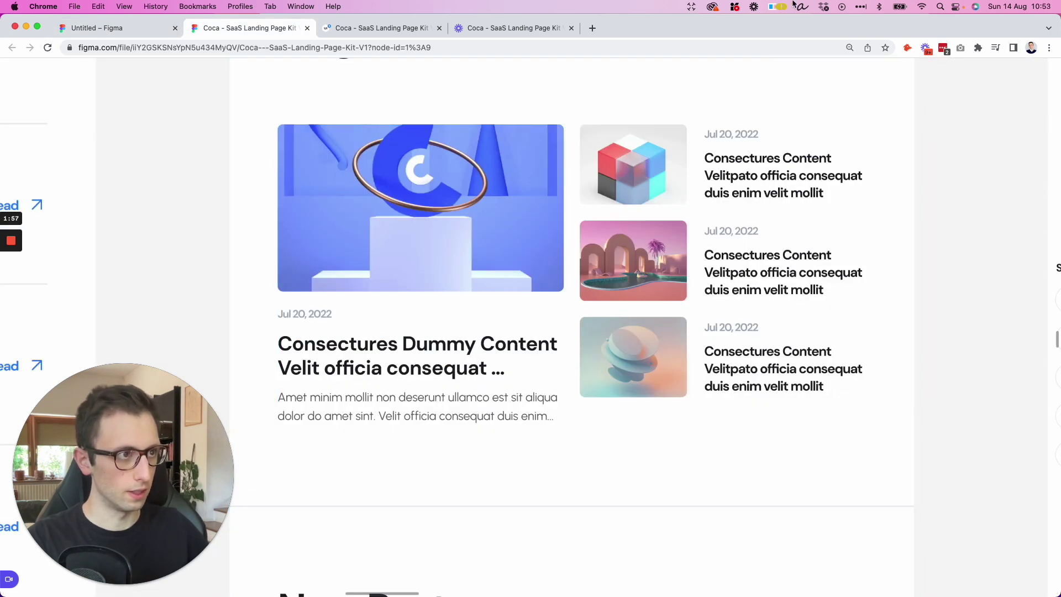
{"action": "left_click", "coordinate": [713, 6]}
{"action": "left_click", "coordinate": [704, 21]}
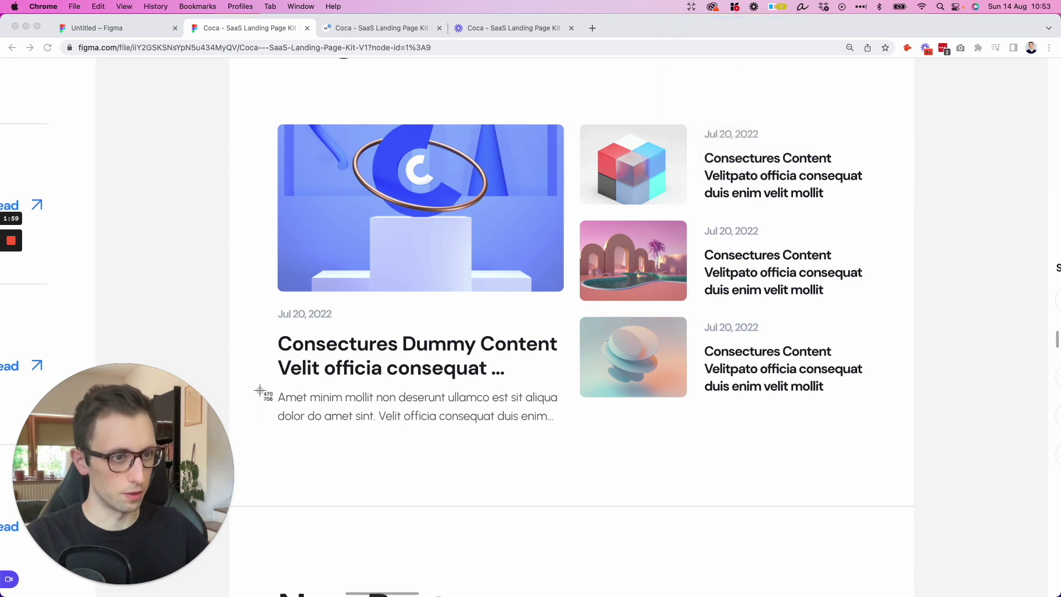
{"action": "left_click_drag", "start_coordinate": [265, 388], "coordinate": [567, 435]}
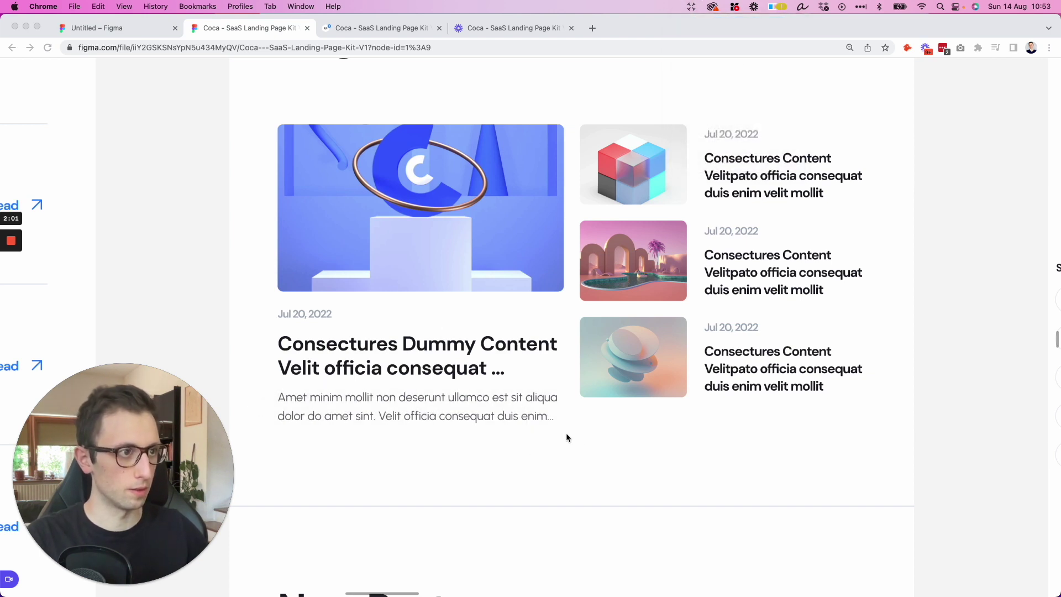
{"action": "left_click", "coordinate": [110, 33]}
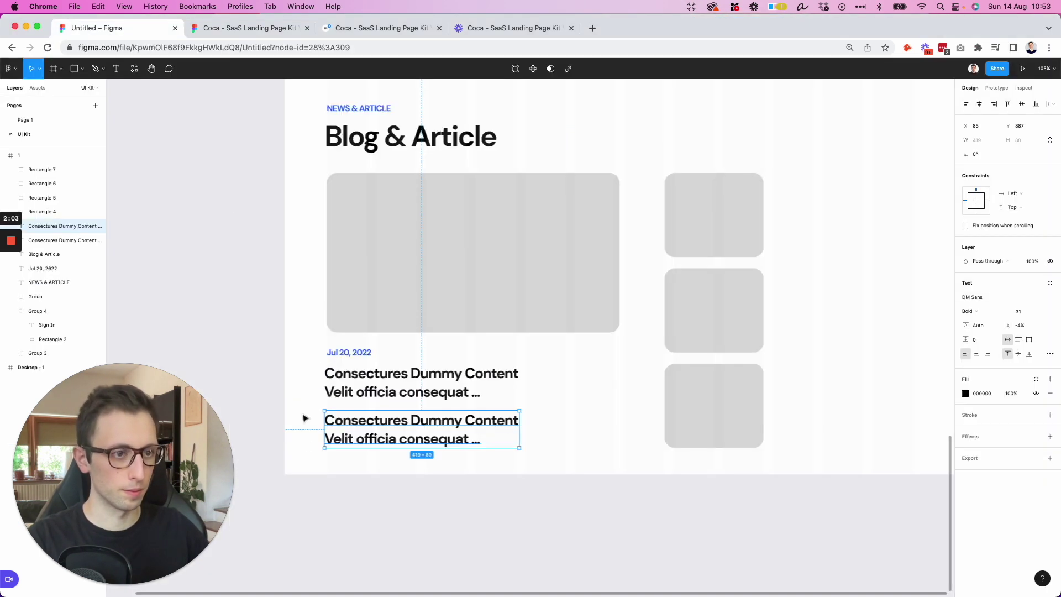
- Replace the duplicate's text with the excerpt paragraph at font size 23
{"action": "triple_click", "coordinate": [371, 428]}
{"action": "type", "text": "Amet minim mollit non deserunt ullamco est sit aliqua dolor do amet sint. Velit officia consequat duis enim..."}
{"action": "key", "text": "super+a"}
{"action": "type", "text": "Amet minim mollit non deserunt ullamco est sit aliqua dolor do amet sint. Velit officia consequat duis enim..."}
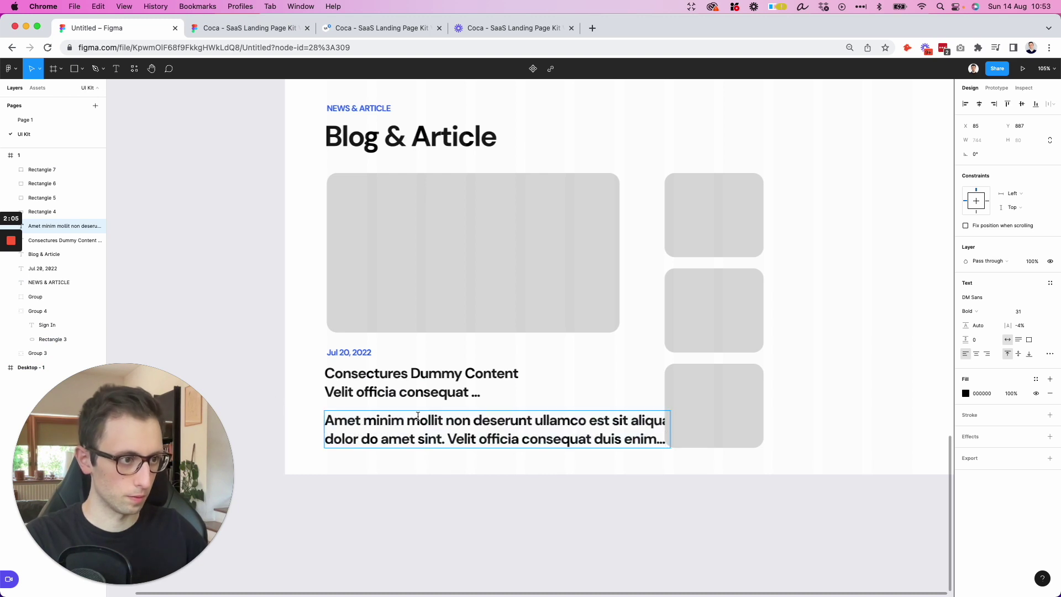
{"action": "key", "text": "super+a"}
{"action": "type", "text": "23"}
{"action": "key", "text": "Return"}
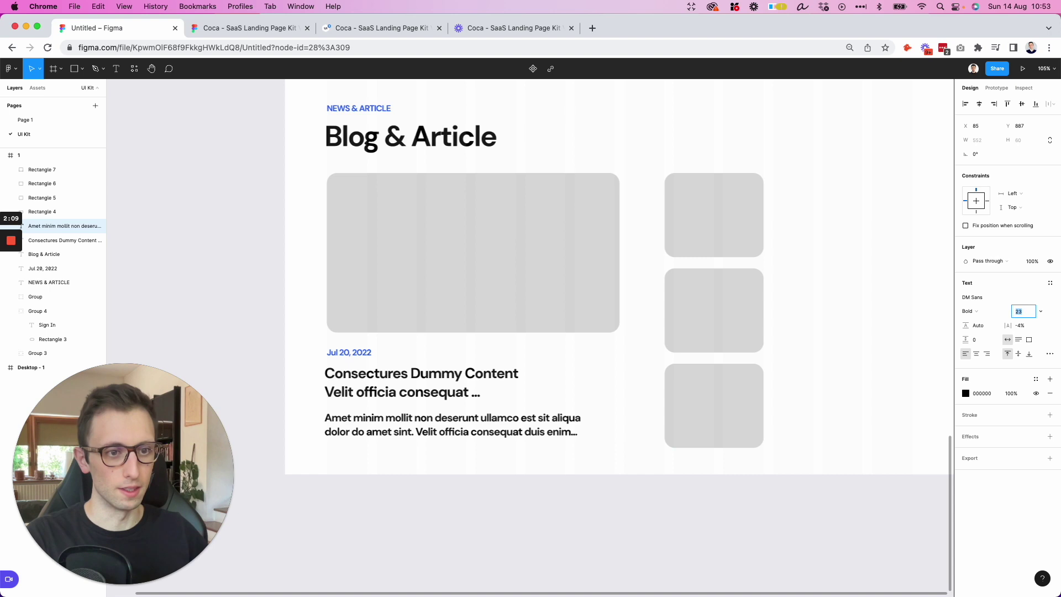
- Make the excerpt Regular weight with 156.2% line height, and increase the heading's line spacing
{"action": "key", "text": "super+a"}
{"action": "left_click", "coordinate": [969, 313]}
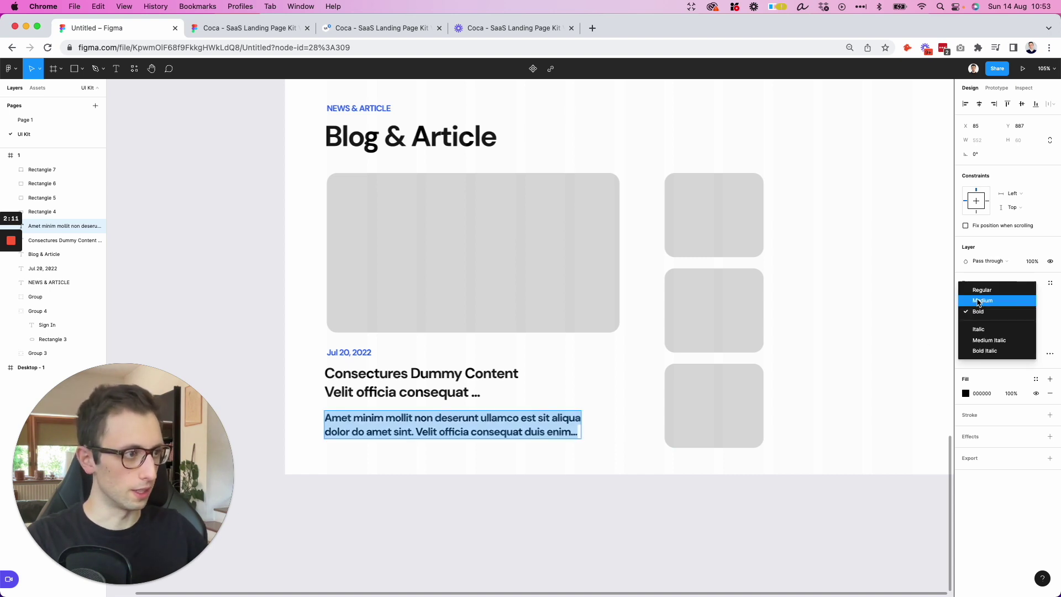
{"action": "left_click", "coordinate": [980, 298]}
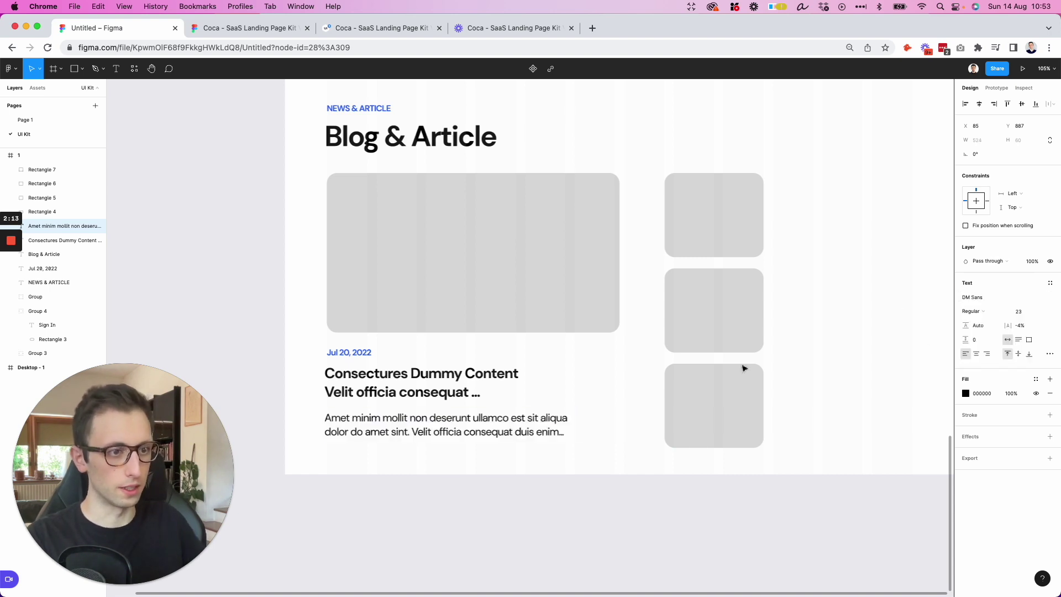
{"action": "left_click_drag", "start_coordinate": [966, 325], "coordinate": [1011, 326]}
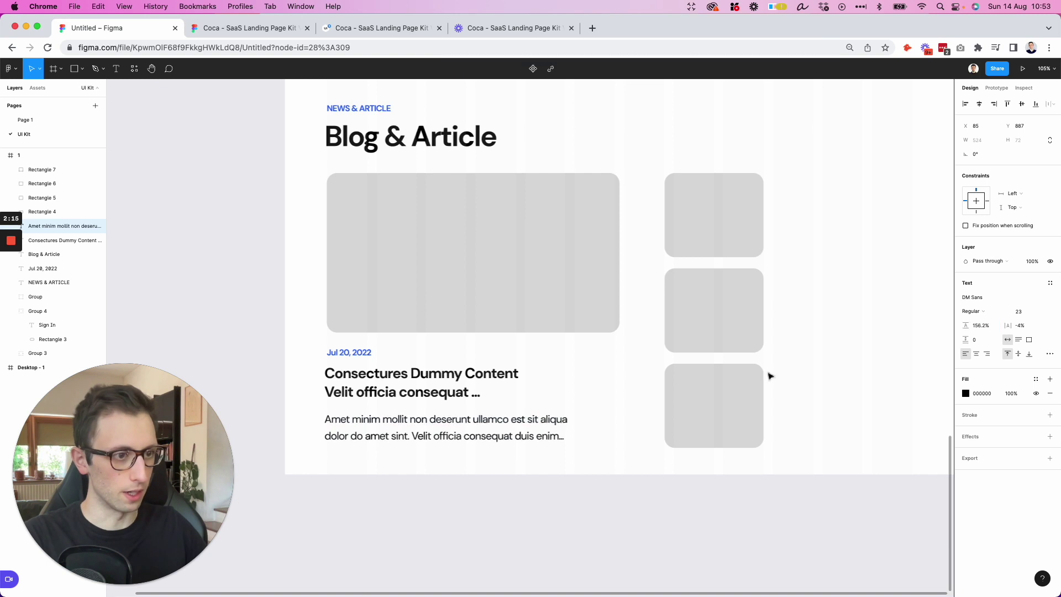
{"action": "key", "text": "Escape"}
{"action": "key", "text": "Tab"}
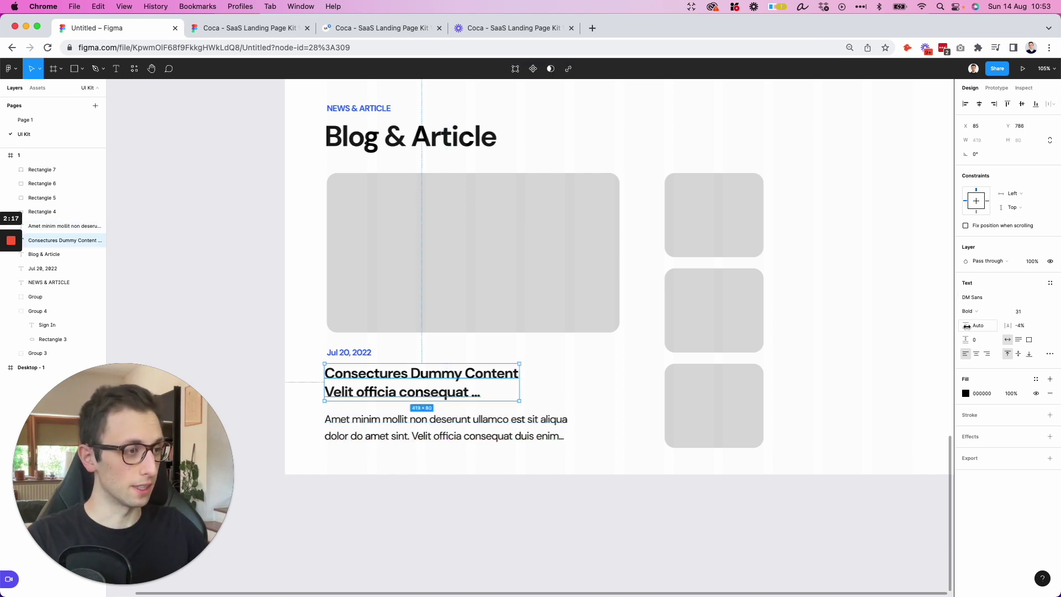
{"action": "left_click_drag", "start_coordinate": [966, 325], "coordinate": [998, 326]}
- Nudge the excerpt paragraph up slightly
{"action": "left_click", "coordinate": [369, 458]}
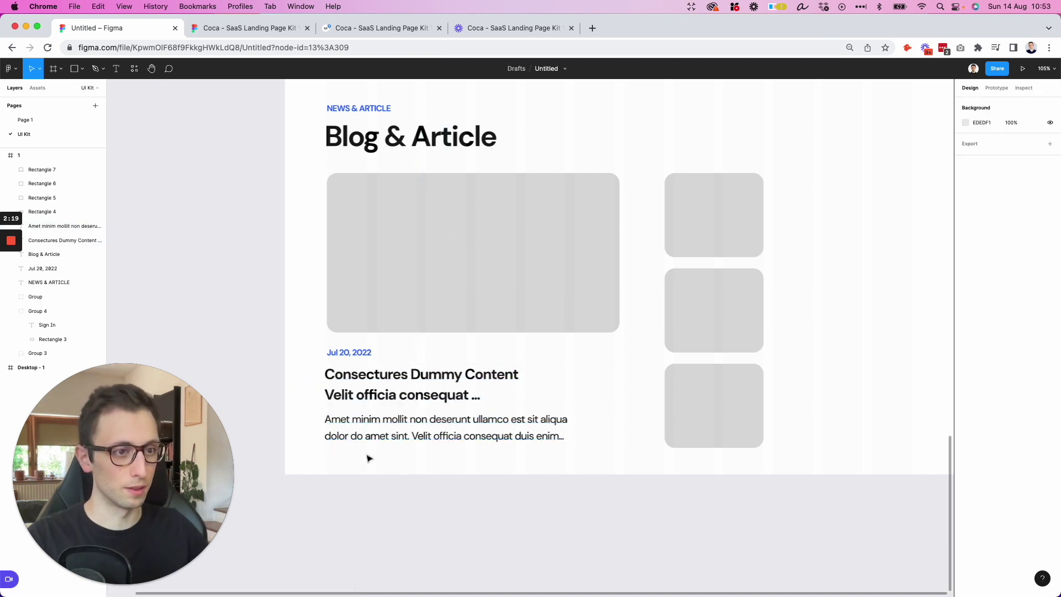
{"action": "left_click", "coordinate": [373, 437]}
{"action": "left_click_drag", "start_coordinate": [373, 438], "coordinate": [372, 435]}
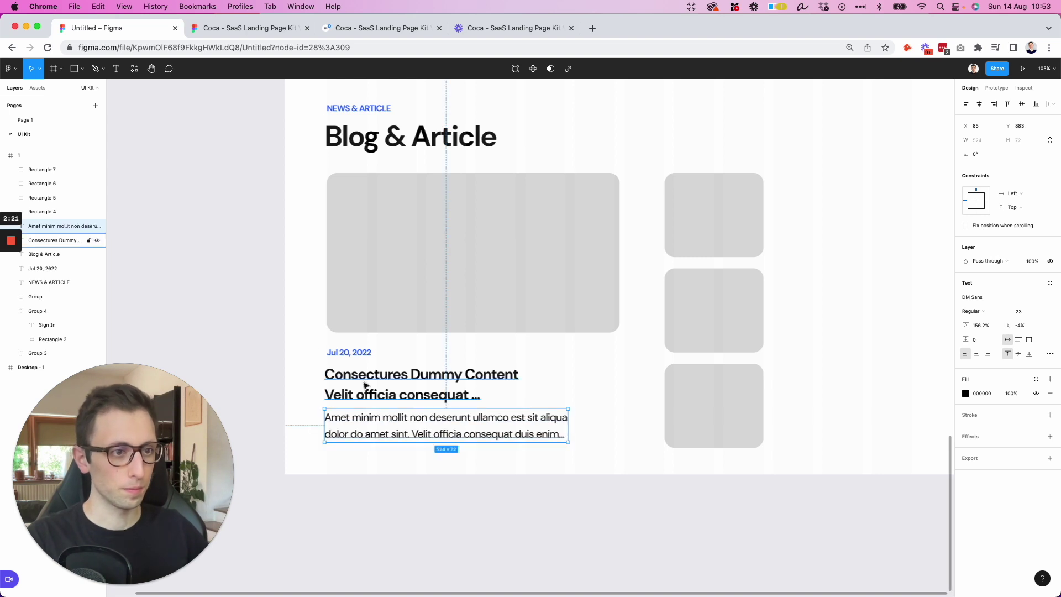
- Give the 'Jul 20, 2022' date a muted grey 9FA8BD fill, sampling the Sign In colour first
{"action": "left_click", "coordinate": [339, 356]}
{"action": "scroll", "coordinate": [387, 282], "scroll_direction": "up", "scroll_amount": 3}
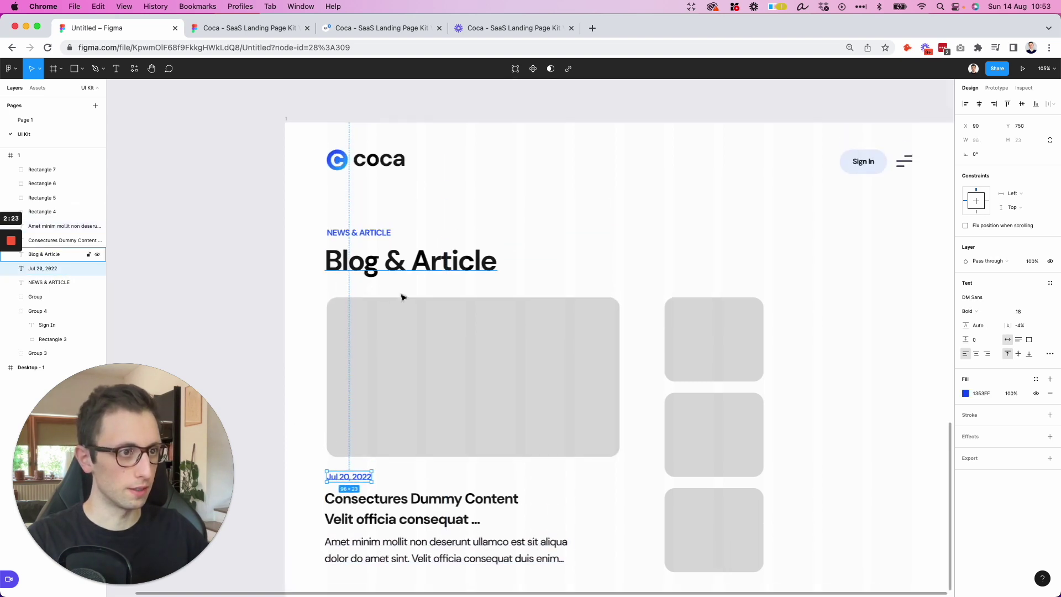
{"action": "key", "text": "i"}
{"action": "left_click", "coordinate": [865, 157]}
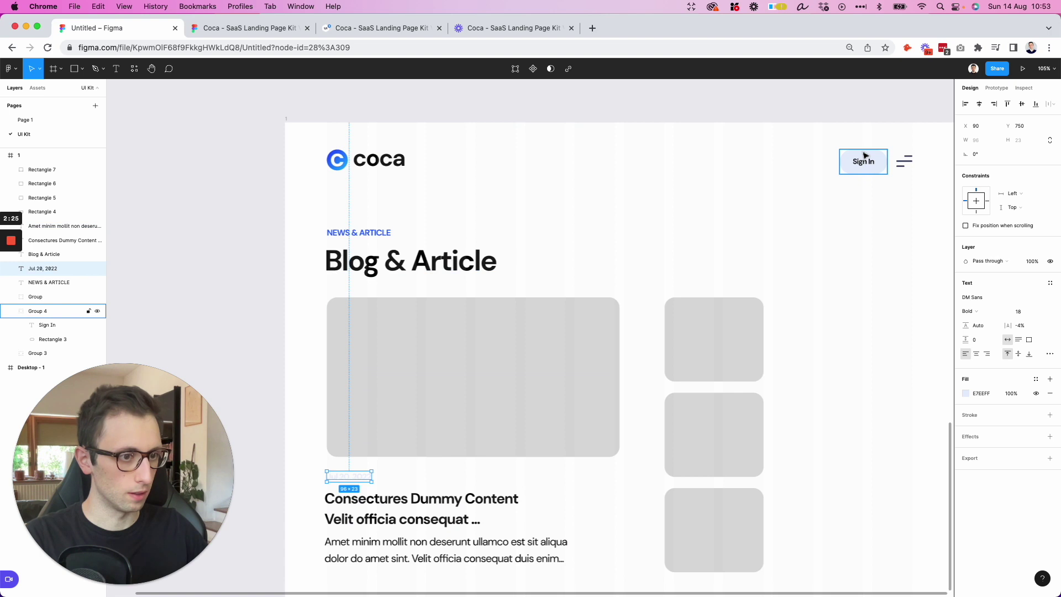
{"action": "scroll", "coordinate": [934, 219], "scroll_direction": "down", "scroll_amount": 1}
{"action": "left_click", "coordinate": [966, 391]}
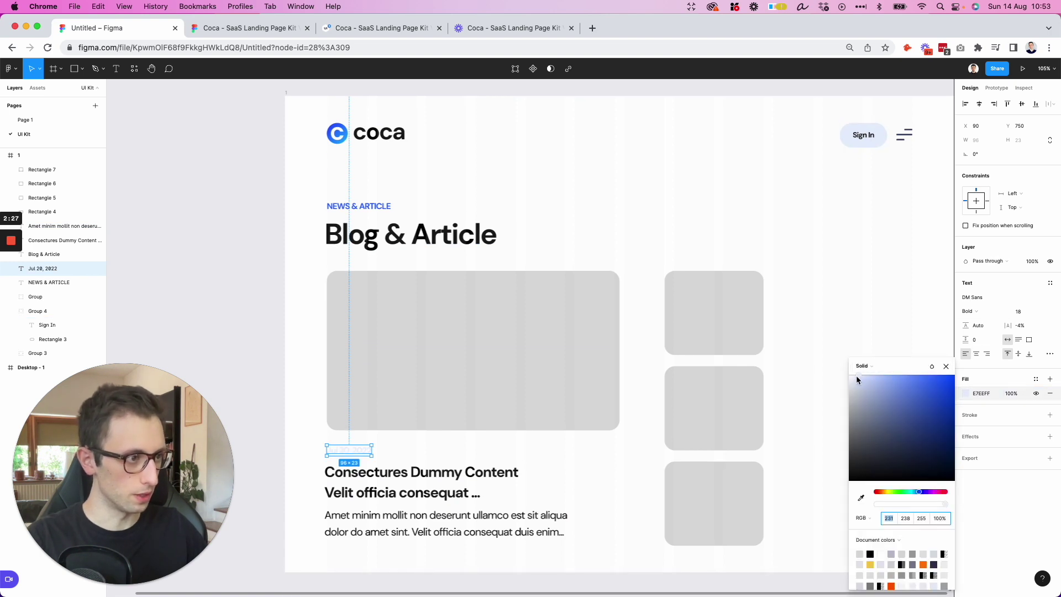
{"action": "left_click_drag", "start_coordinate": [857, 375], "coordinate": [864, 403]}
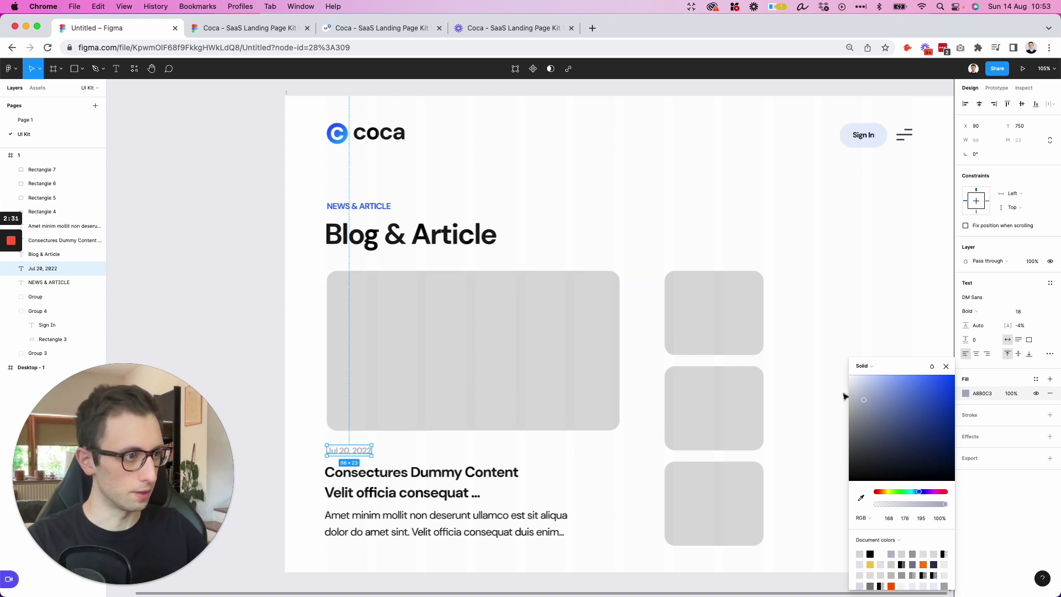
{"action": "left_click", "coordinate": [258, 28]}
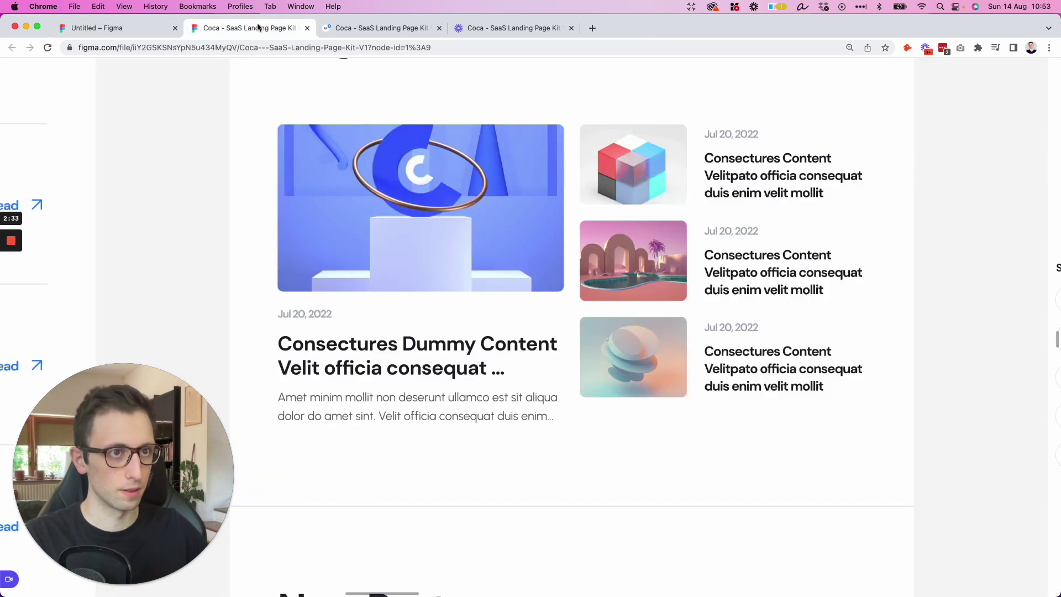
{"action": "left_click", "coordinate": [144, 28]}
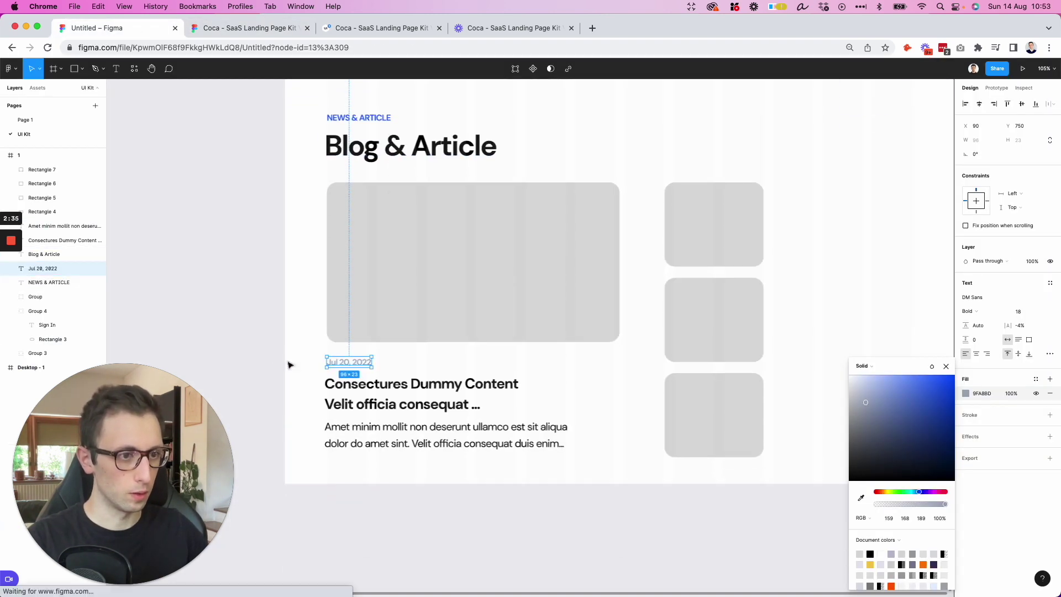
- Copy the date and heading beside the first thumbnail, set the heading to 23 px, and remove its line break
{"action": "left_click_drag", "start_coordinate": [289, 362], "coordinate": [713, 227]}
{"action": "scroll", "coordinate": [808, 236], "scroll_direction": "right", "scroll_amount": 1}
{"action": "scroll", "coordinate": [808, 236], "scroll_direction": "right", "scroll_amount": 5}
{"action": "left_click", "coordinate": [746, 227]}
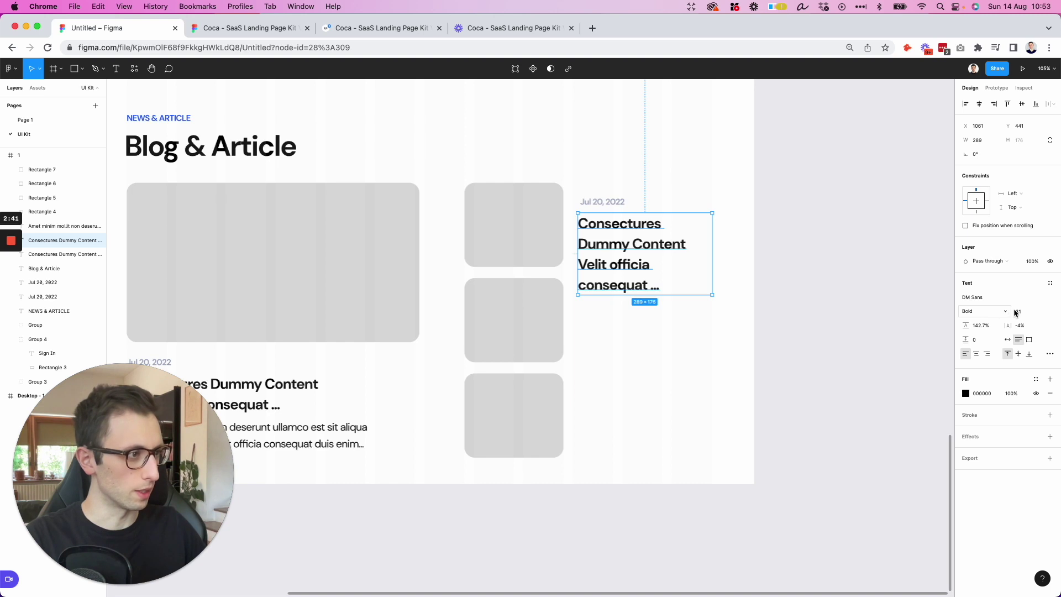
{"action": "key", "text": "shift+Down"}
{"action": "key", "text": "Up"}
{"action": "key", "text": "Up"}
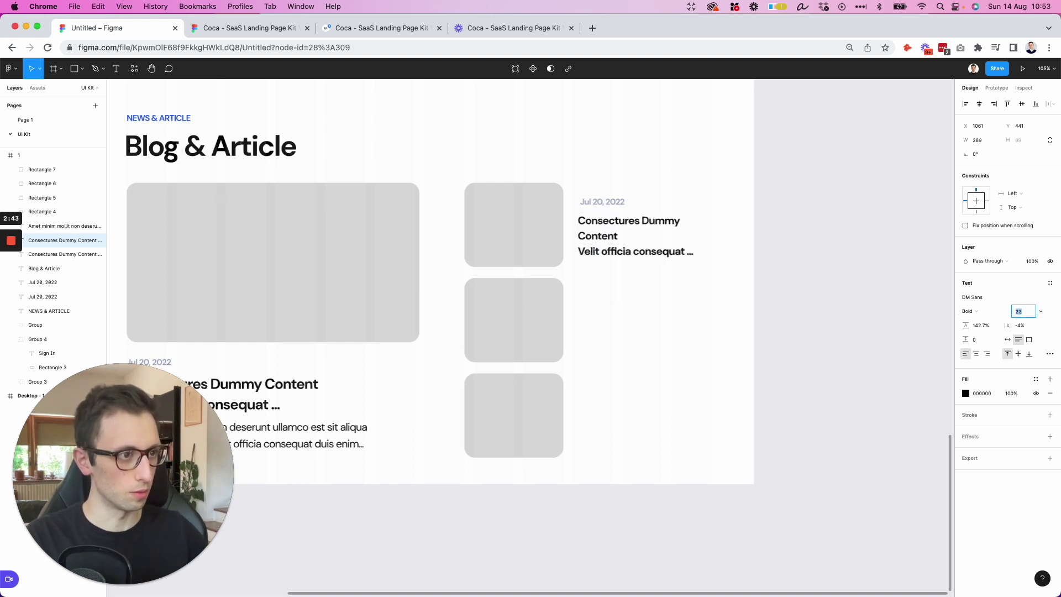
{"action": "double_click", "coordinate": [626, 238]}
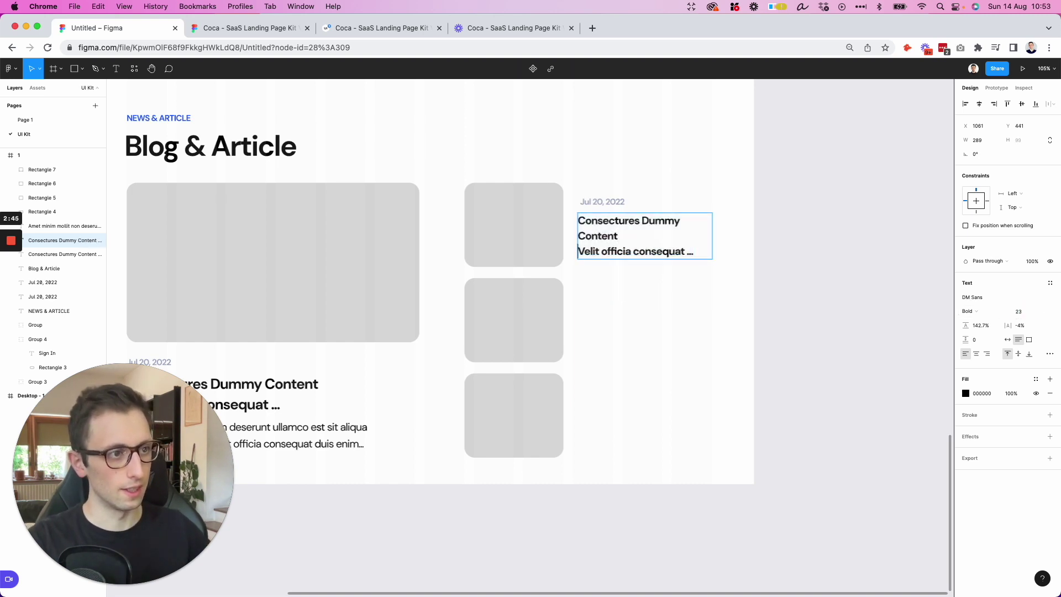
{"action": "key", "text": "BackSpace"}
{"action": "key", "text": "Escape"}
{"action": "left_click", "coordinate": [595, 180]}
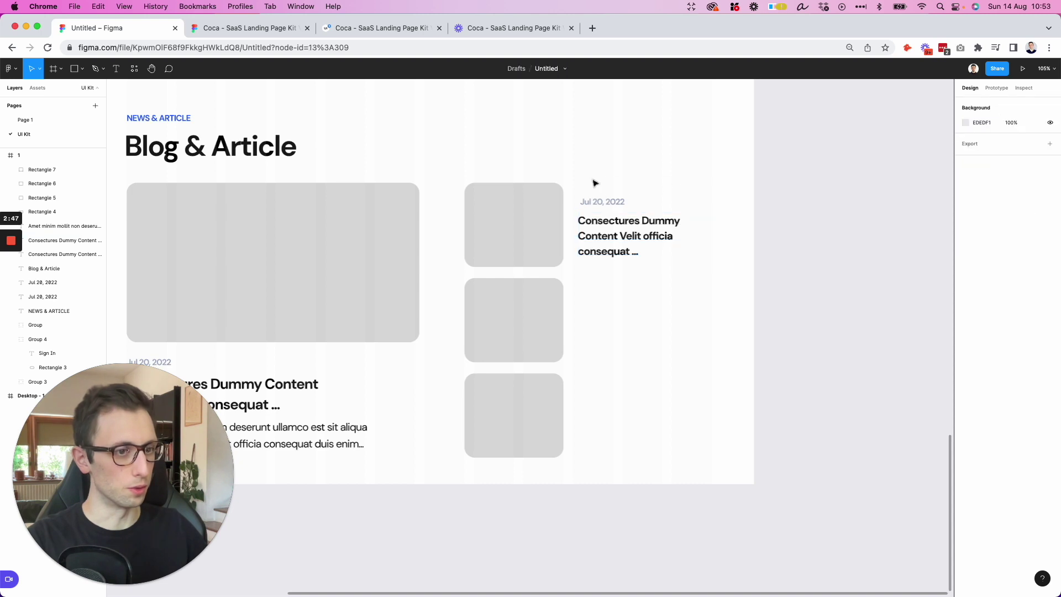
- Duplicate the side date and heading beside the second and third thumbnails
{"action": "scroll", "coordinate": [593, 182], "scroll_direction": "left", "scroll_amount": 3}
{"action": "scroll", "coordinate": [593, 181], "scroll_direction": "up", "scroll_amount": 3}
{"action": "scroll", "coordinate": [593, 181], "scroll_direction": "right", "scroll_amount": 2}
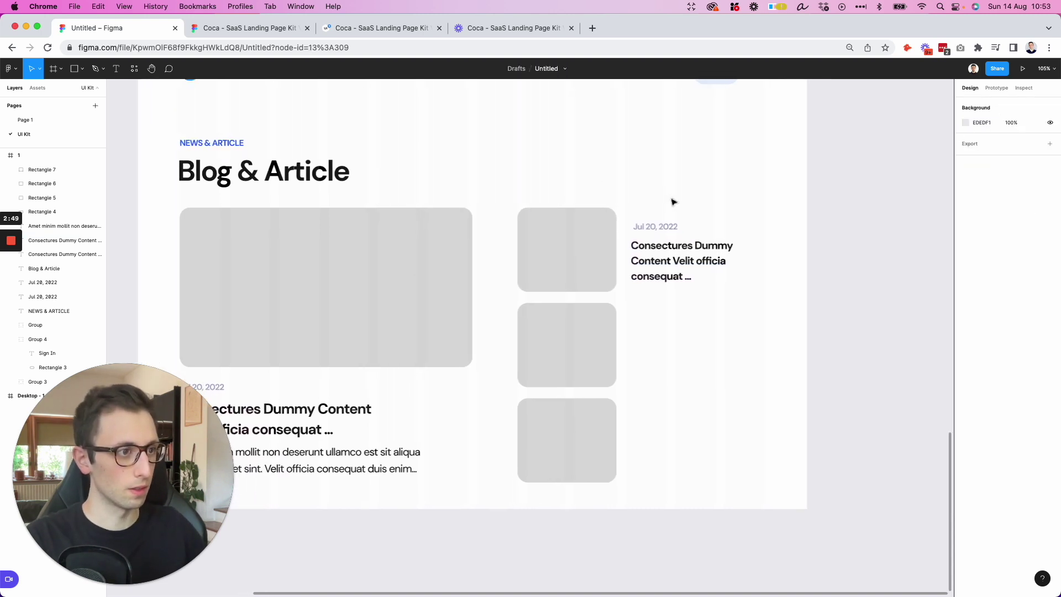
{"action": "left_click_drag", "start_coordinate": [646, 203], "coordinate": [697, 263]}
{"action": "key", "text": "Up"}
{"action": "key", "text": "Up"}
{"action": "key", "text": "Up"}
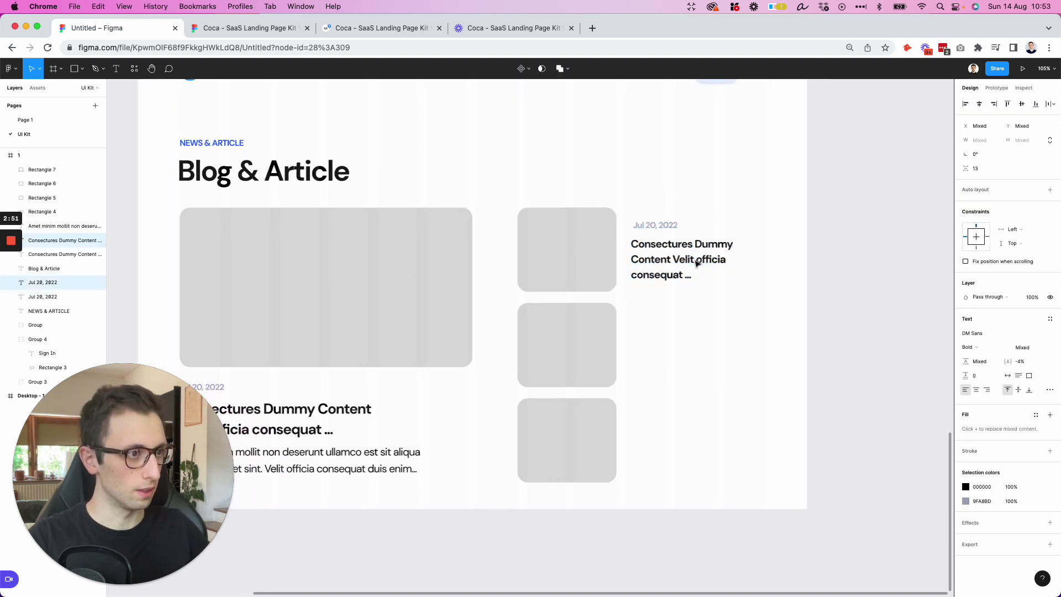
{"action": "left_click_drag", "start_coordinate": [692, 255], "coordinate": [691, 350]}
{"action": "key", "text": "super+d"}
{"action": "left_click", "coordinate": [622, 185]}
{"action": "scroll", "coordinate": [623, 184], "scroll_direction": "down", "scroll_amount": 6}
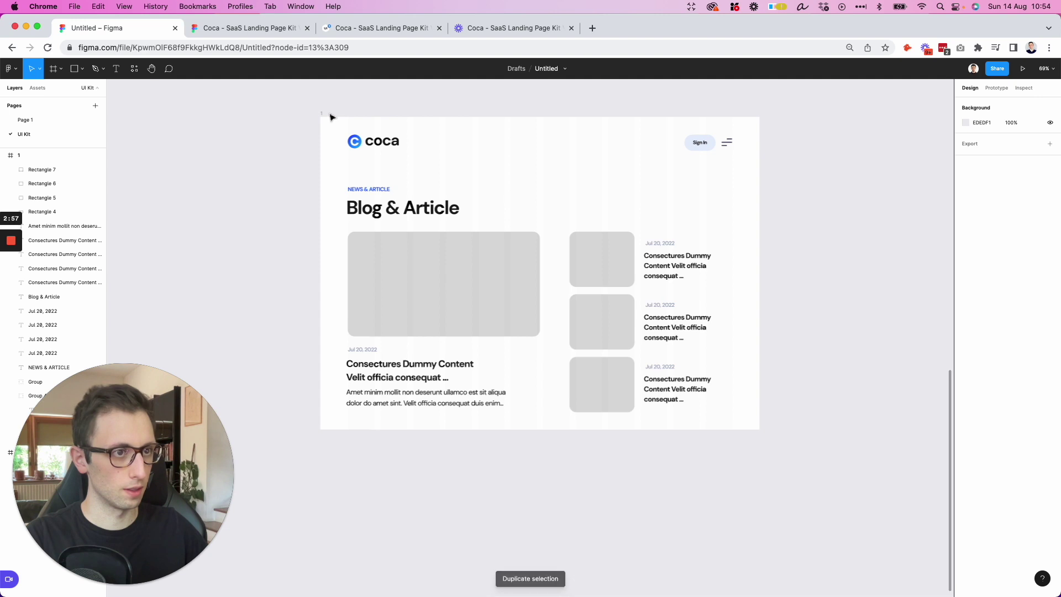
- Make the page frame taller to fit the content, then select the reference's featured post image
{"action": "left_click", "coordinate": [330, 114]}
{"action": "left_click_drag", "start_coordinate": [526, 429], "coordinate": [534, 461]}
{"action": "left_click", "coordinate": [547, 506]}
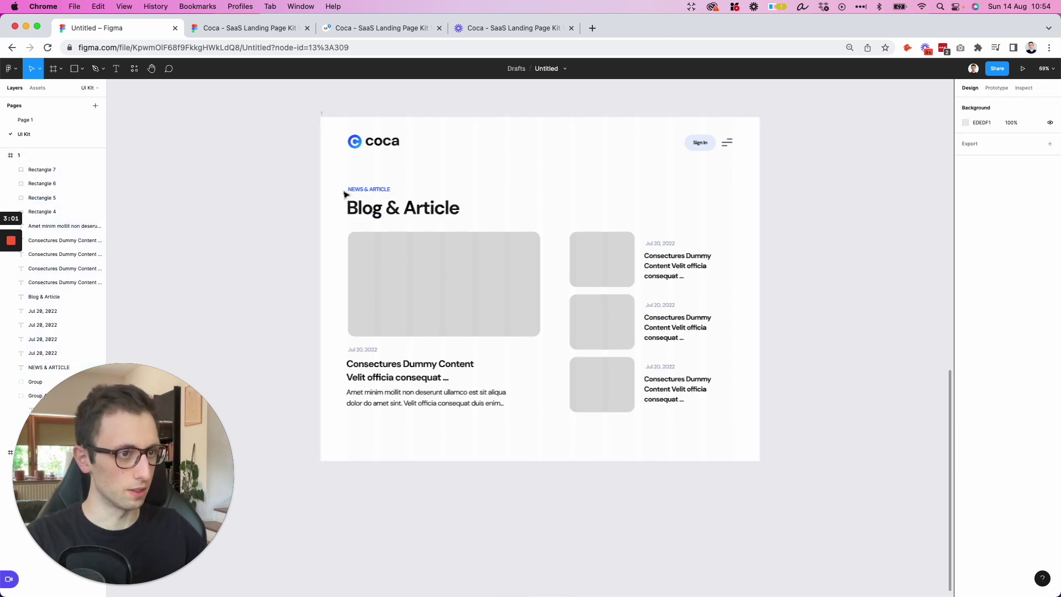
{"action": "left_click_drag", "start_coordinate": [336, 181], "coordinate": [800, 462]}
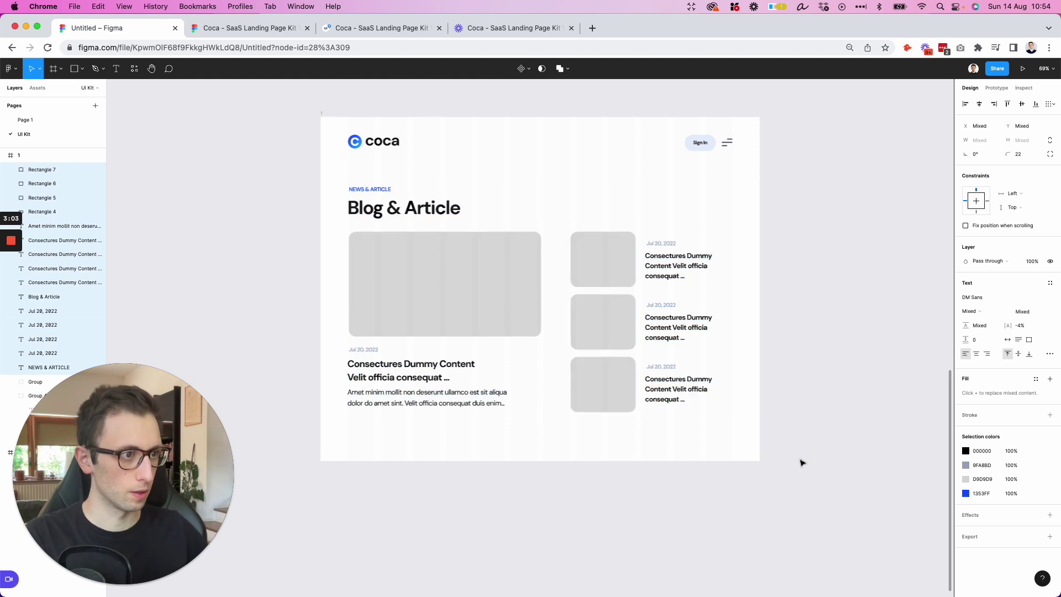
{"action": "key", "text": "ctrl+Tab"}
{"action": "left_click", "coordinate": [456, 198]}
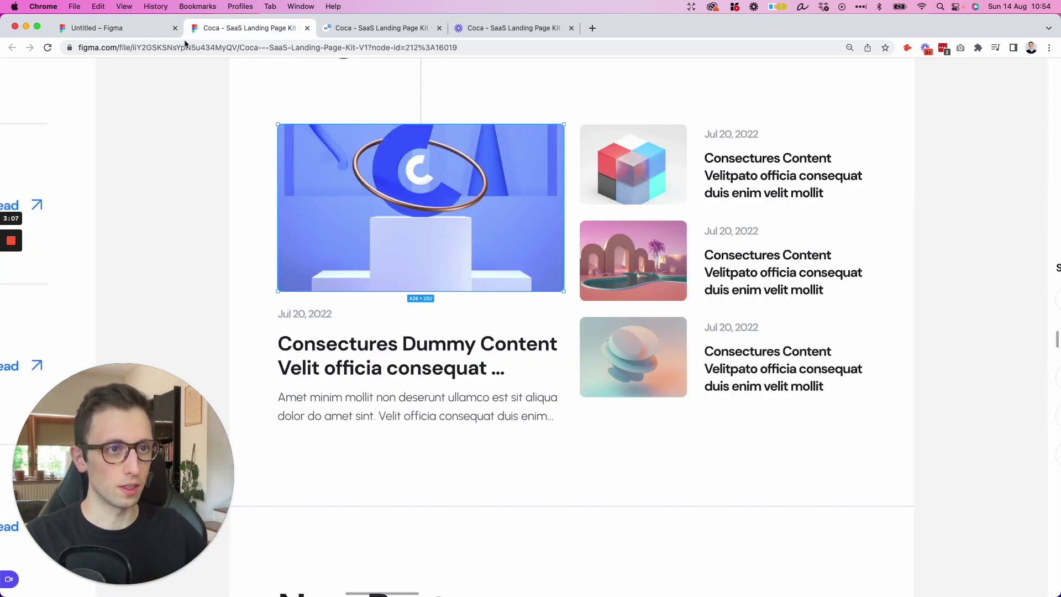
- Paste the featured image into the large featured placeholder
{"action": "left_click", "coordinate": [146, 34]}
{"action": "left_click", "coordinate": [447, 264]}
{"action": "key", "text": "ctrl+v"}
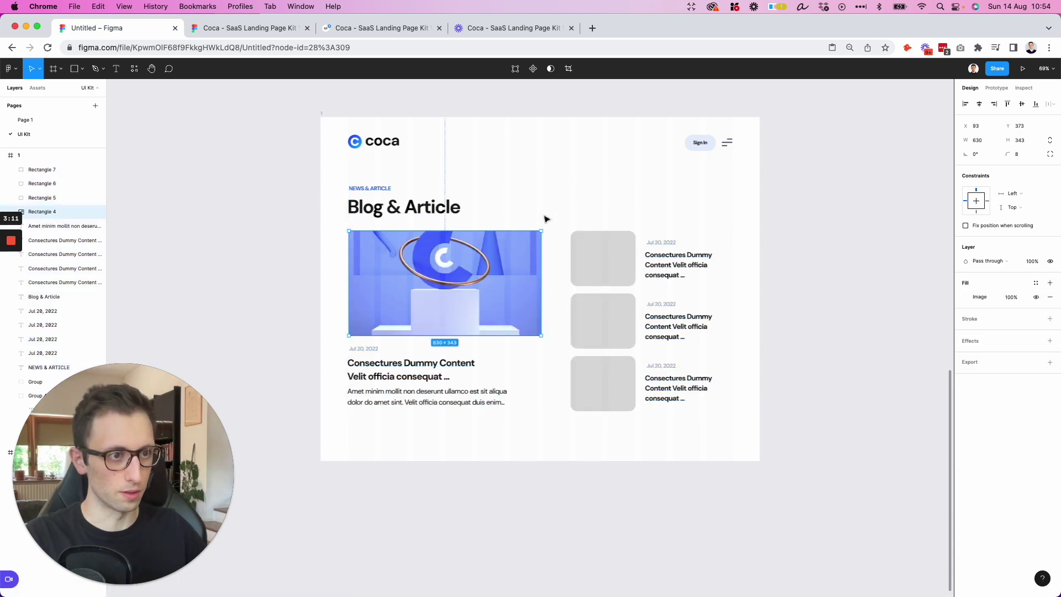
- Fill the top side-post placeholder with the cube thumbnail image from the Coca kit
{"action": "left_click", "coordinate": [225, 27]}
{"action": "left_click", "coordinate": [628, 175]}
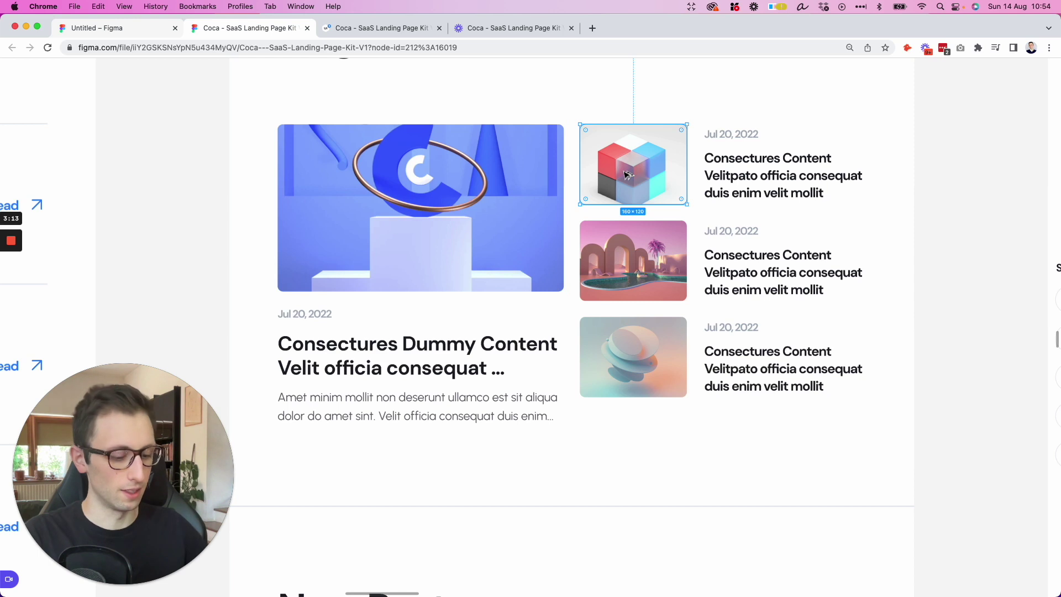
{"action": "key", "text": "super+c"}
{"action": "key", "text": "super+1"}
{"action": "left_click", "coordinate": [589, 248]}
{"action": "key", "text": "super+v"}
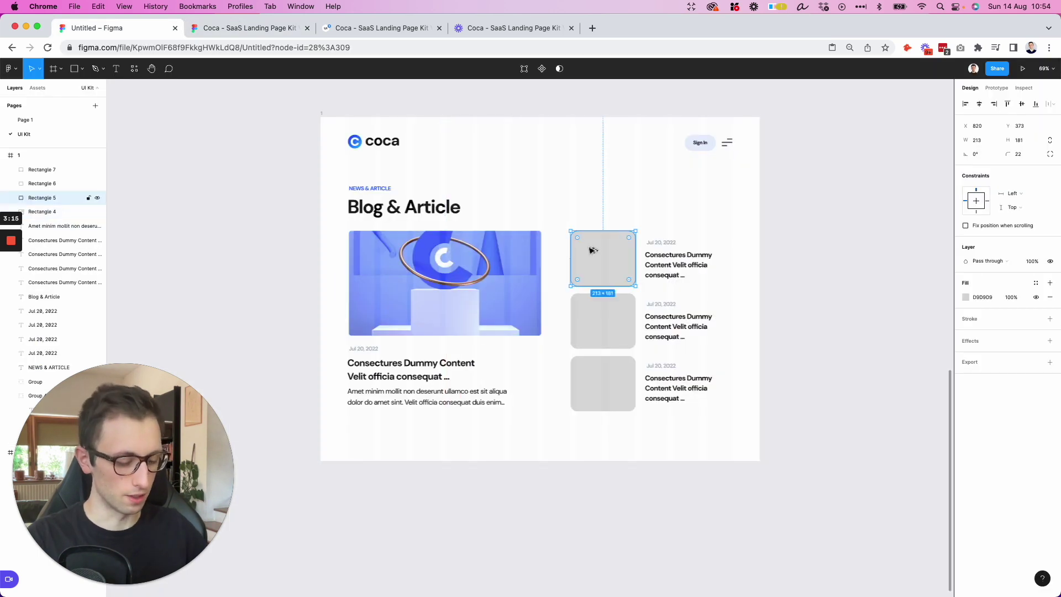
- Fill the middle side-post placeholder with the pink arches image
{"action": "key", "text": "super+2"}
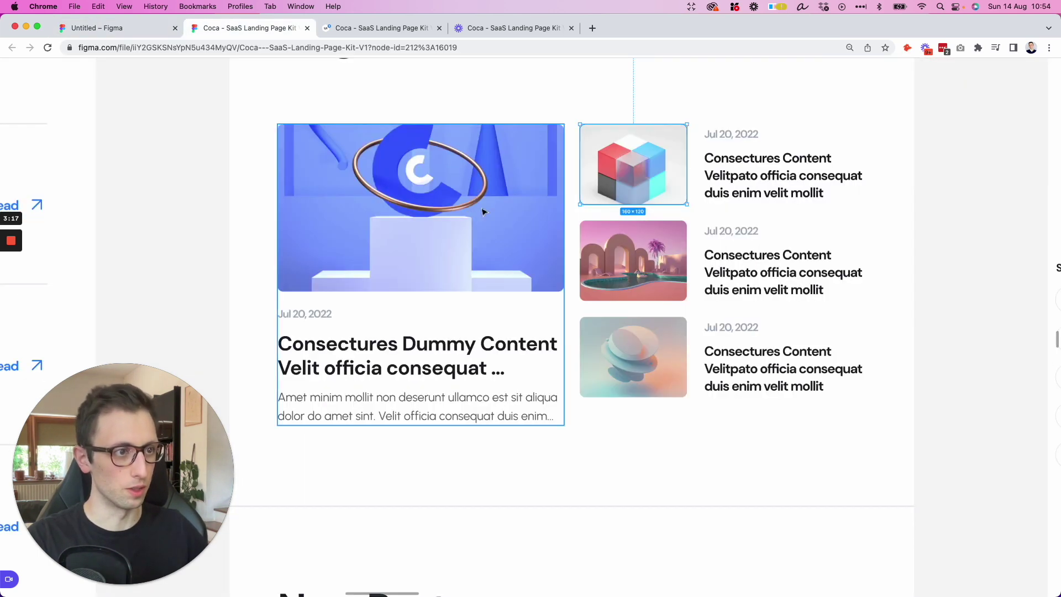
{"action": "left_click", "coordinate": [660, 281]}
{"action": "key", "text": "super+c"}
{"action": "key", "text": "super+1"}
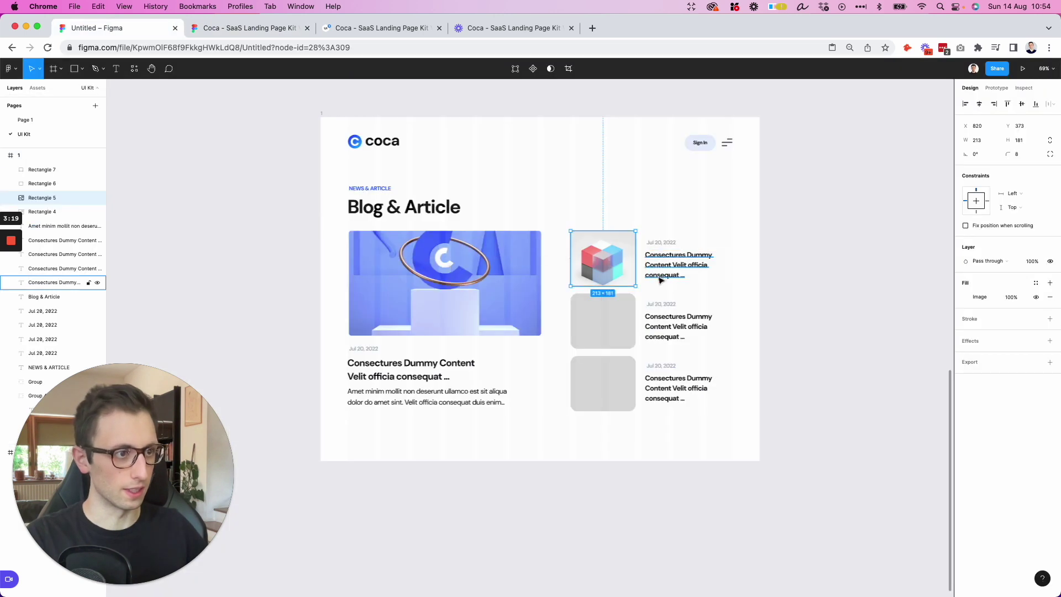
{"action": "left_click", "coordinate": [597, 314]}
{"action": "key", "text": "super+v"}
- Fill the bottom side-post placeholder with the pastel sculpture image
{"action": "key", "text": "super+2"}
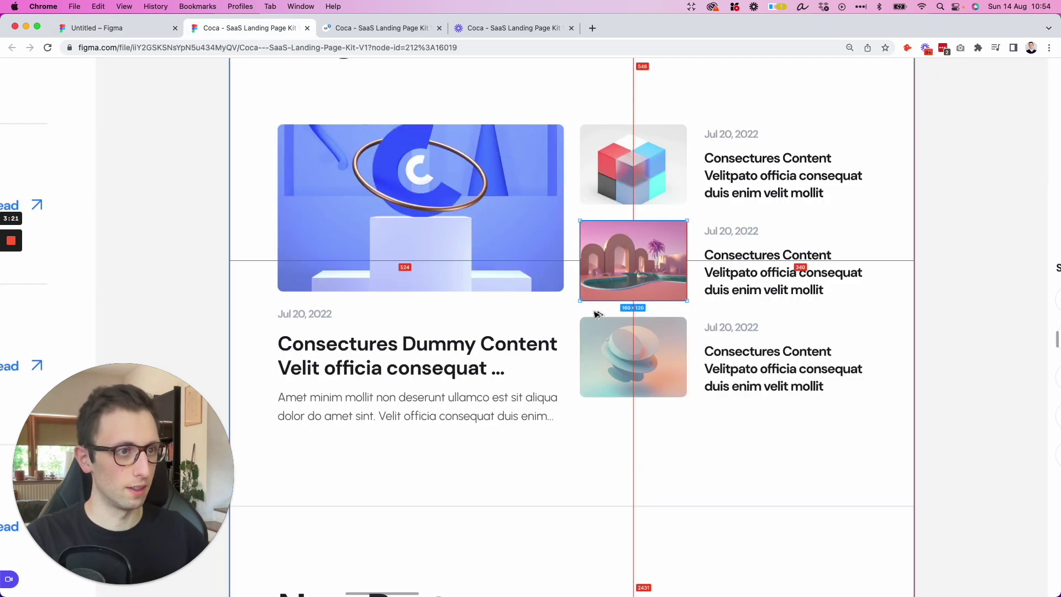
{"action": "left_click", "coordinate": [628, 376]}
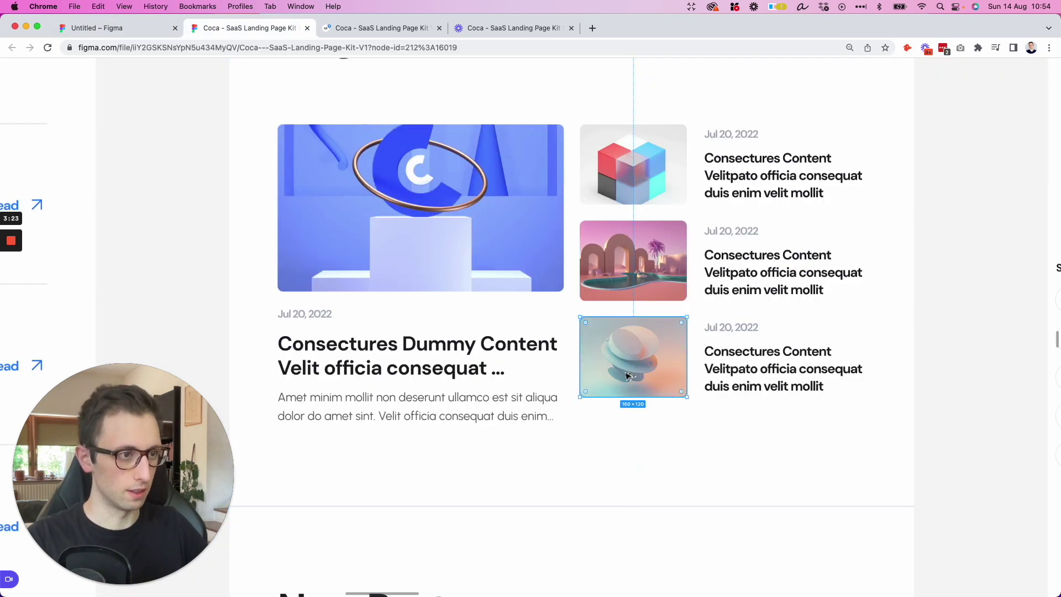
{"action": "key", "text": "super+c"}
{"action": "key", "text": "super+1"}
{"action": "left_click", "coordinate": [624, 383]}
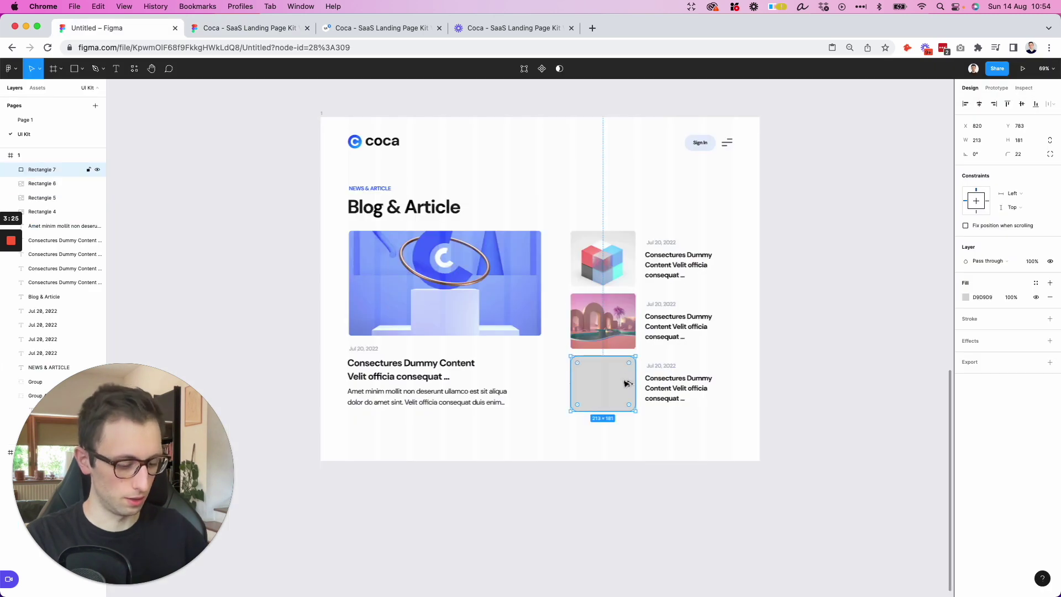
{"action": "key", "text": "super+v"}
{"action": "left_click", "coordinate": [641, 145]}
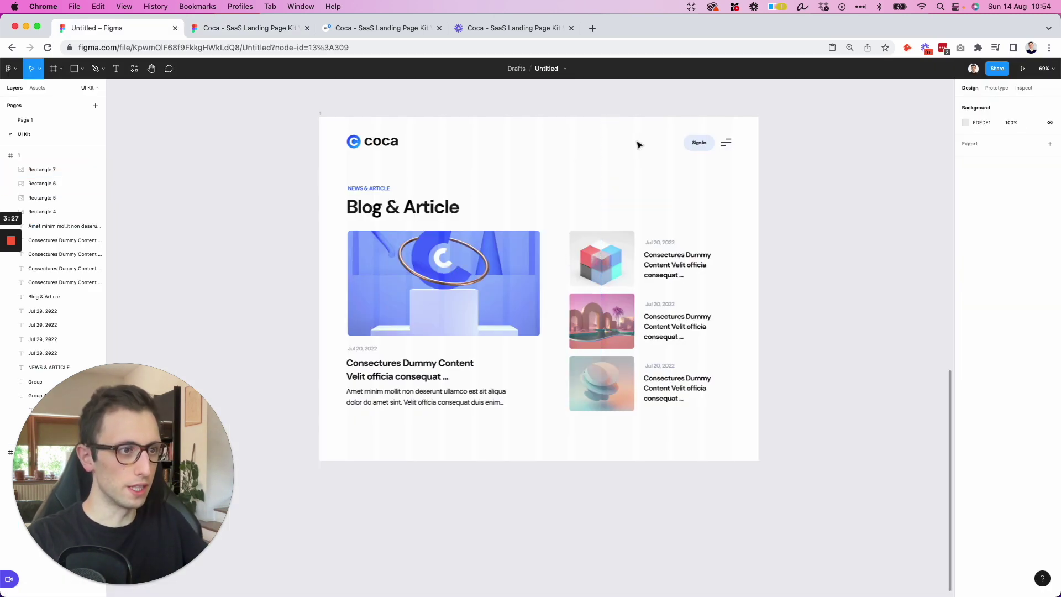
- Widen the featured blog image (Rectangle 4) to 684×343
{"action": "scroll", "coordinate": [571, 208], "scroll_direction": "up", "scroll_amount": 4}
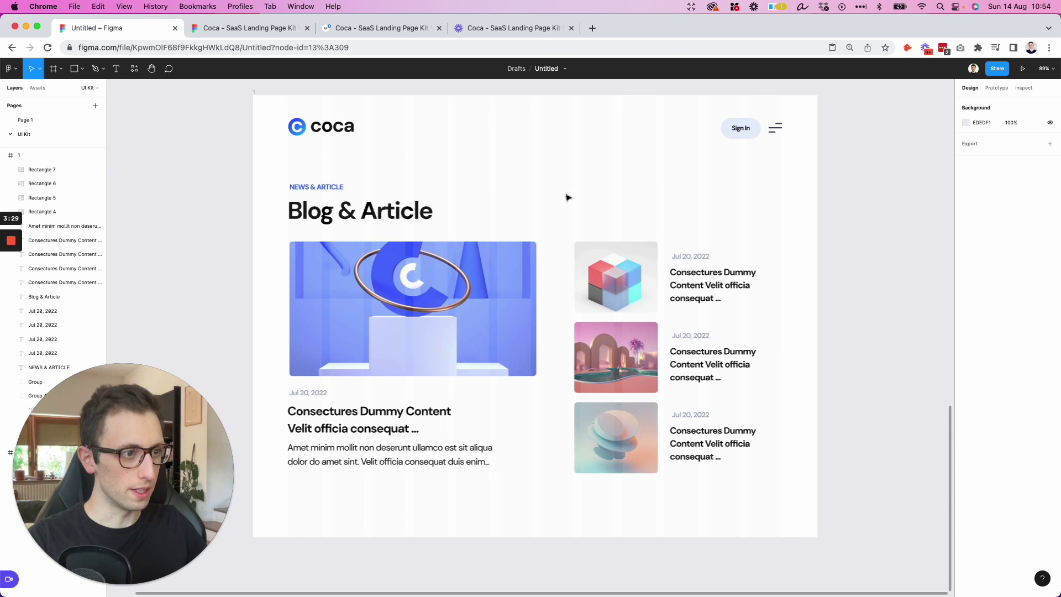
{"action": "left_click", "coordinate": [543, 290]}
{"action": "left_click_drag", "start_coordinate": [545, 293], "coordinate": [566, 295]}
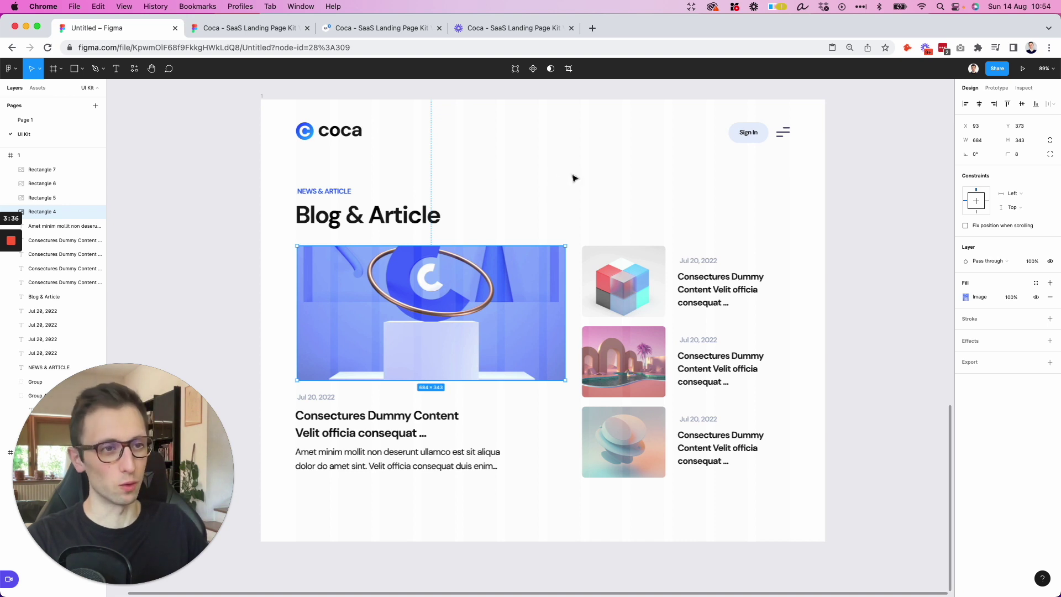
- Shift the three side posts with their text slightly to the right
{"action": "left_click_drag", "start_coordinate": [586, 212], "coordinate": [790, 476]}
{"action": "mouse_move", "coordinate": [677, 314]}
{"action": "left_mouse_down"}
{"action": "mouse_move", "coordinate": [697, 314]}
{"action": "mouse_move", "coordinate": [683, 314]}
{"action": "left_mouse_up"}
{"action": "left_click", "coordinate": [701, 213]}
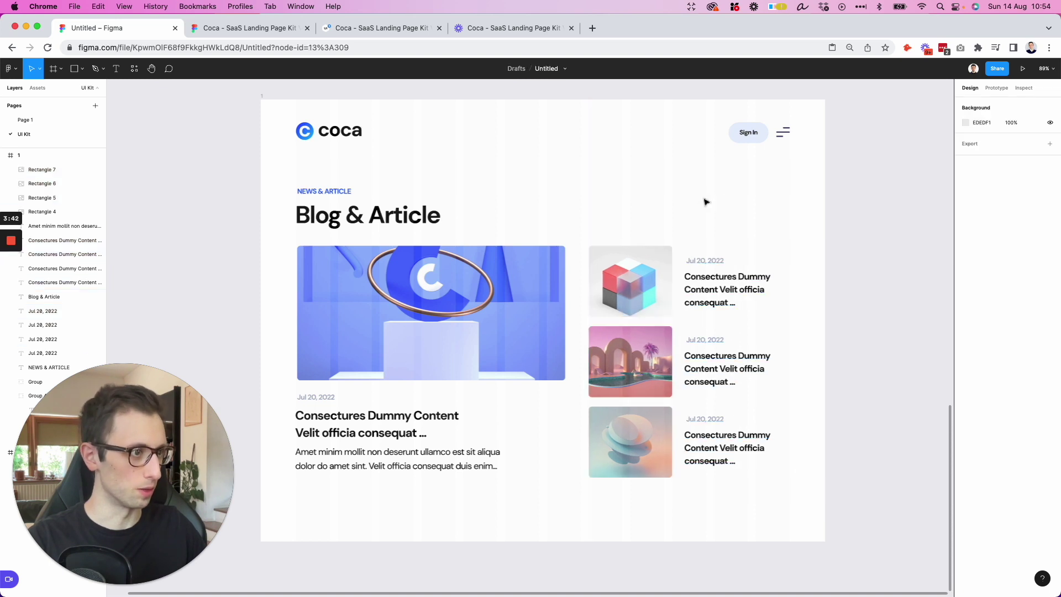
{"action": "left_click", "coordinate": [771, 290]}
{"action": "left_click", "coordinate": [651, 206]}
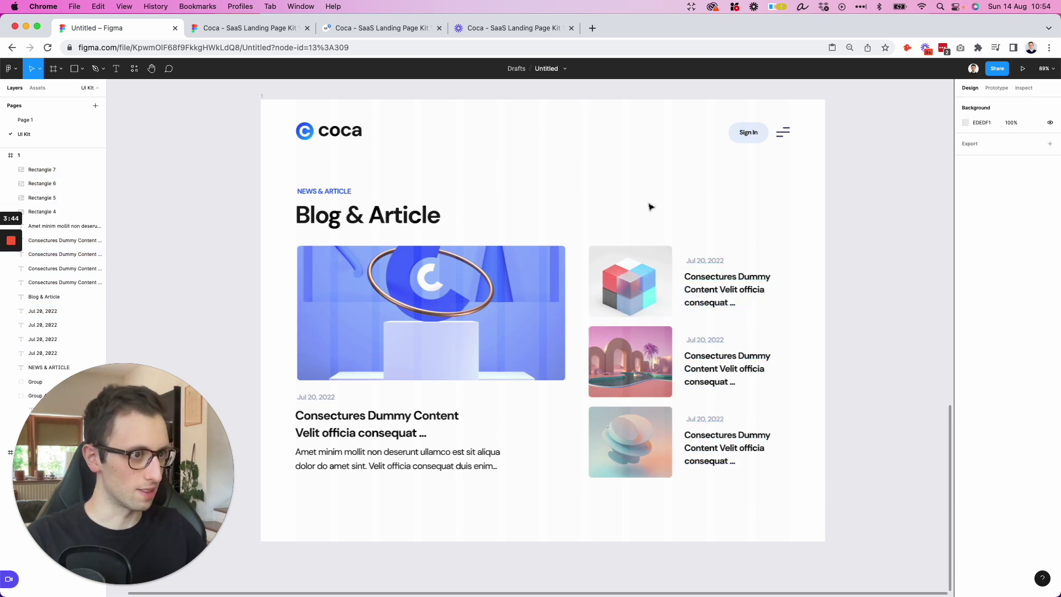
{"action": "left_click", "coordinate": [484, 317]}
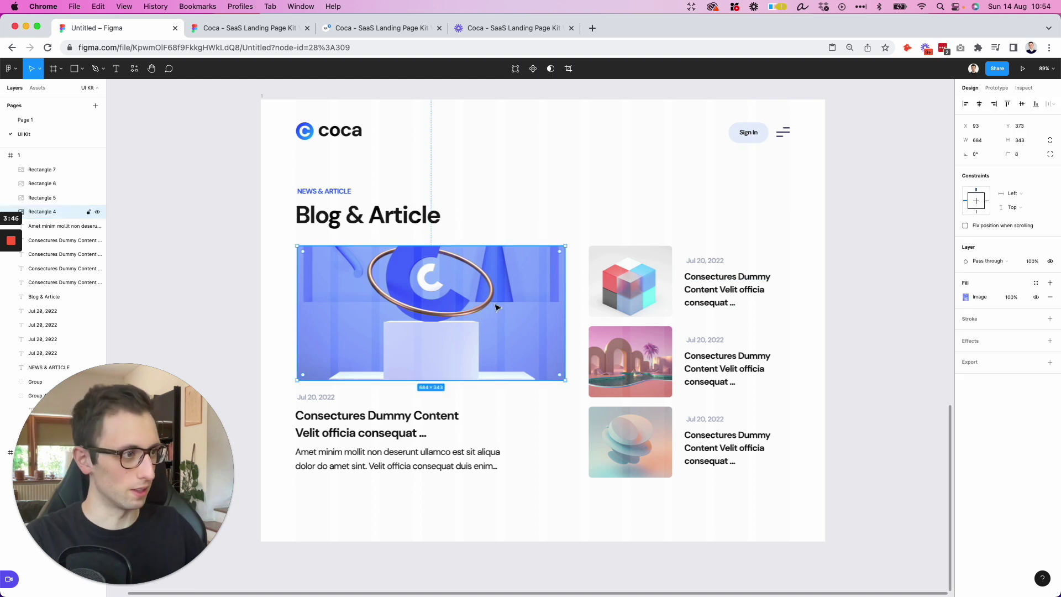
{"action": "left_click", "coordinate": [790, 184]}
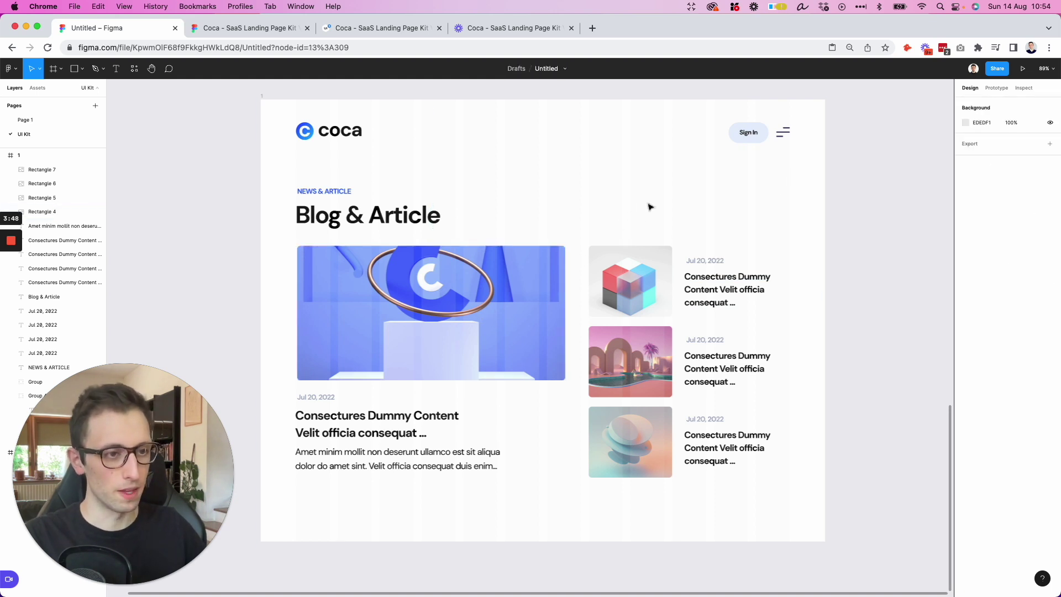
{"action": "scroll", "coordinate": [649, 206], "scroll_direction": "left", "scroll_amount": 2}
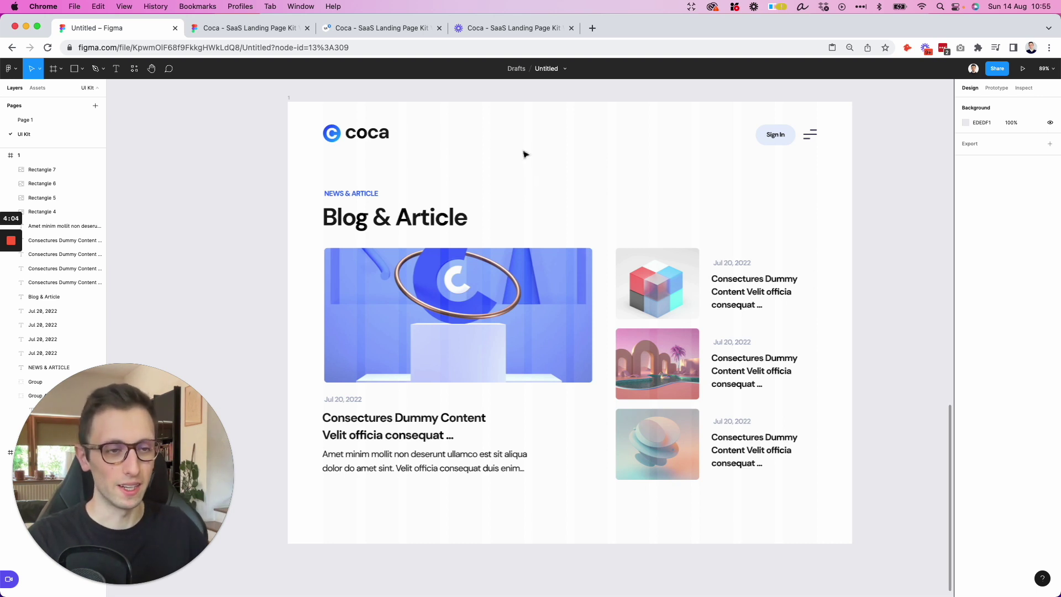
- Open giglio-designs.com/freebies in a new tab via the 'free' address suggestion
{"action": "left_click", "coordinate": [592, 29]}
{"action": "type", "text": "free"}
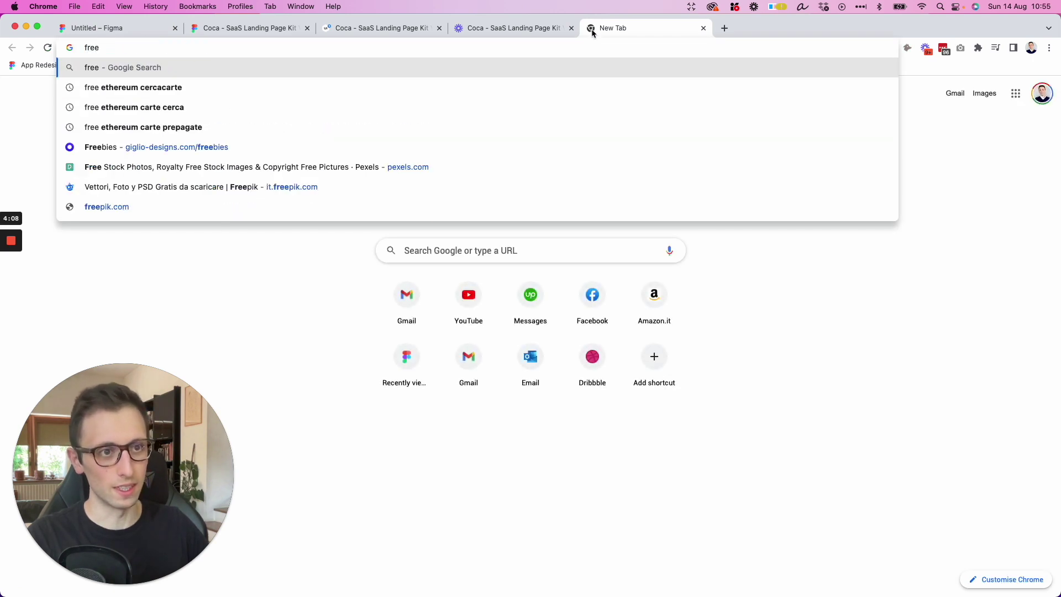
{"action": "key", "text": "Down"}
{"action": "key", "text": "Down"}
{"action": "key", "text": "Down"}
{"action": "key", "text": "Down"}
{"action": "key", "text": "Return"}
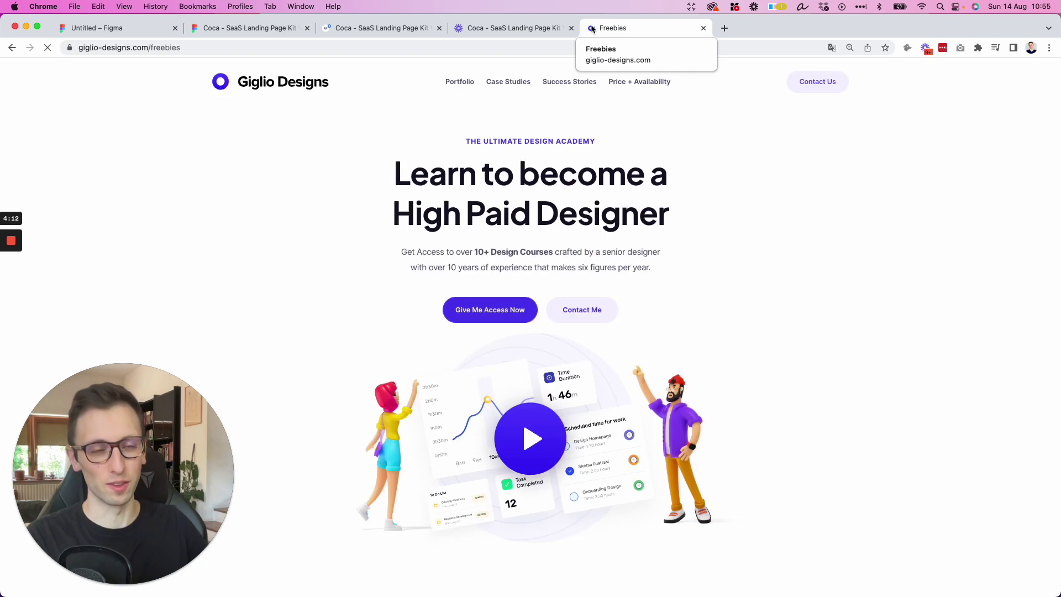
- Scroll through the '35+ Hours of Content' course cards down to Usability Testing 101
{"action": "scroll", "coordinate": [822, 231], "scroll_direction": "down", "scroll_amount": 5}
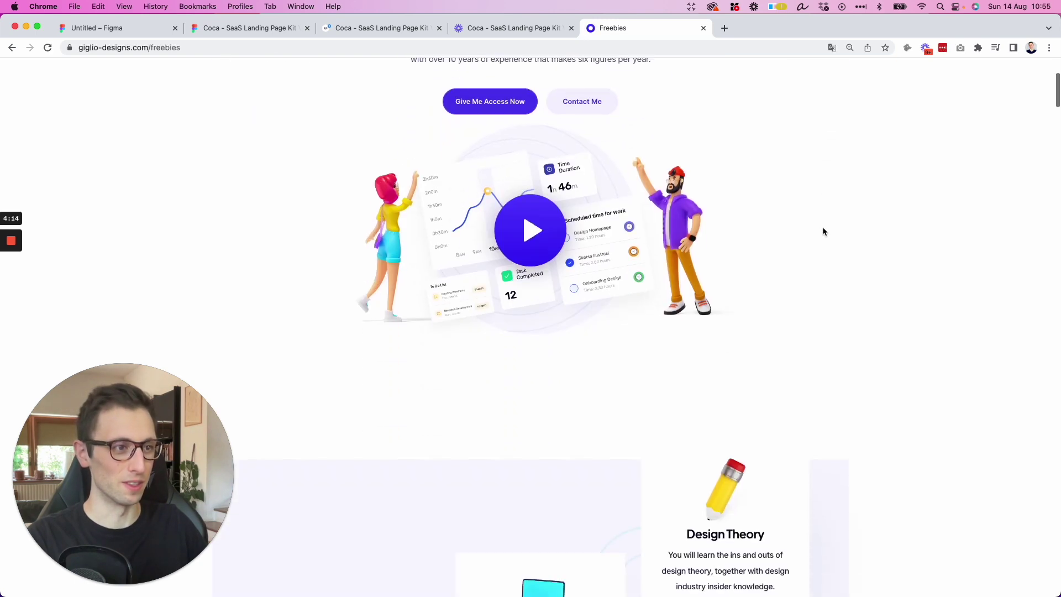
{"action": "scroll", "coordinate": [822, 231], "scroll_direction": "down", "scroll_amount": 4}
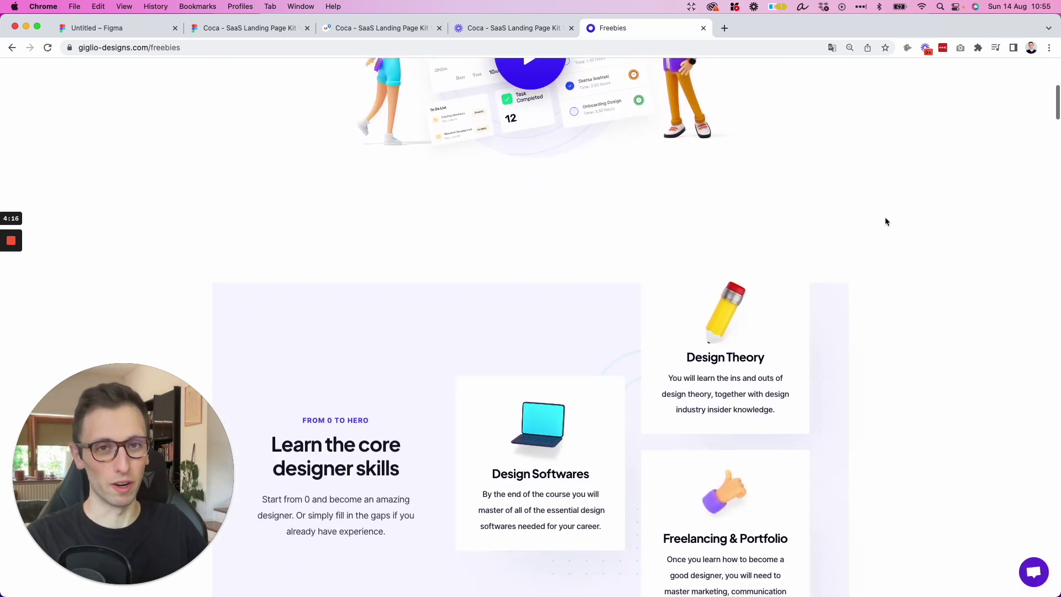
{"action": "scroll", "coordinate": [886, 222], "scroll_direction": "down", "scroll_amount": 15}
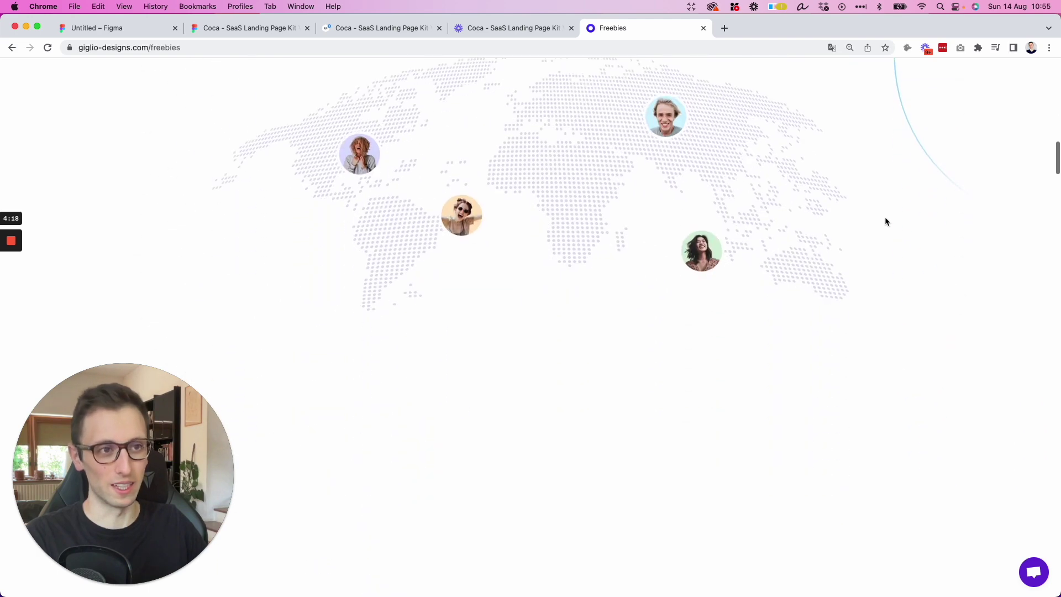
{"action": "scroll", "coordinate": [886, 221], "scroll_direction": "down", "scroll_amount": 2}
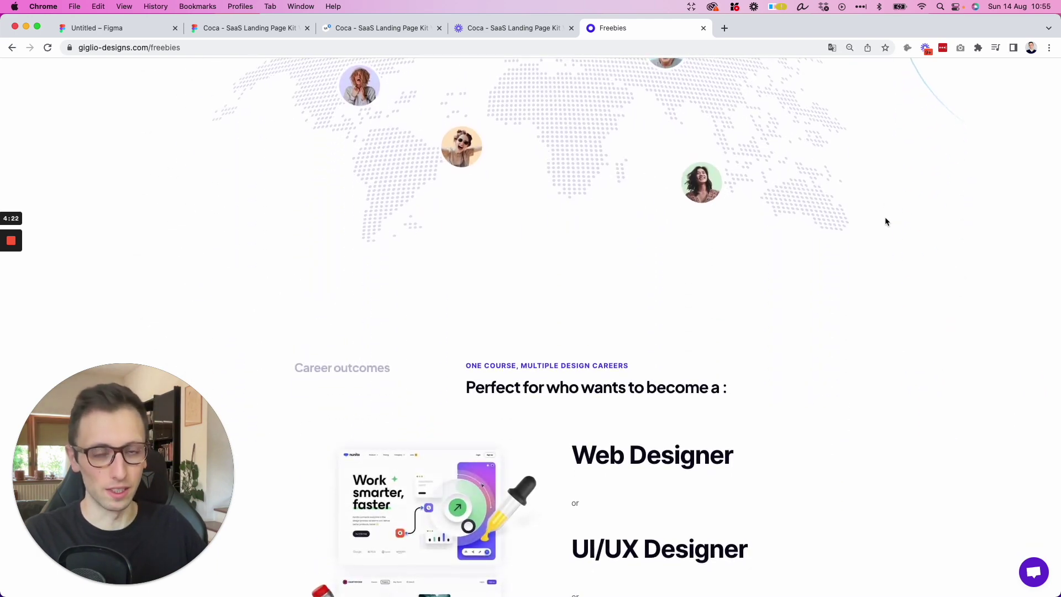
{"action": "scroll", "coordinate": [886, 222], "scroll_direction": "down", "scroll_amount": 6}
{"action": "scroll", "coordinate": [886, 221], "scroll_direction": "down", "scroll_amount": 10}
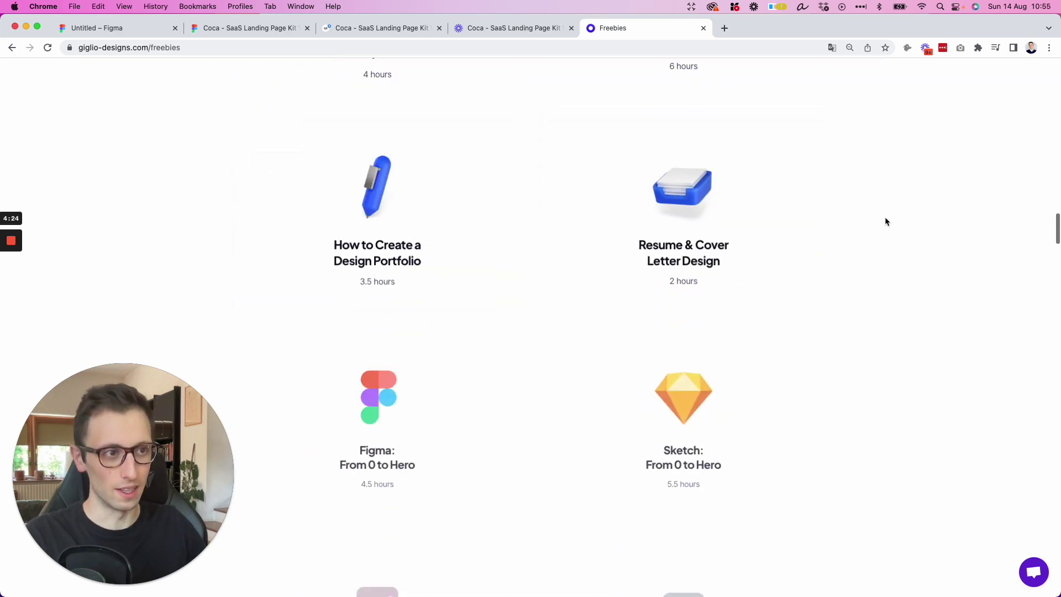
{"action": "scroll", "coordinate": [886, 222], "scroll_direction": "up", "scroll_amount": 3}
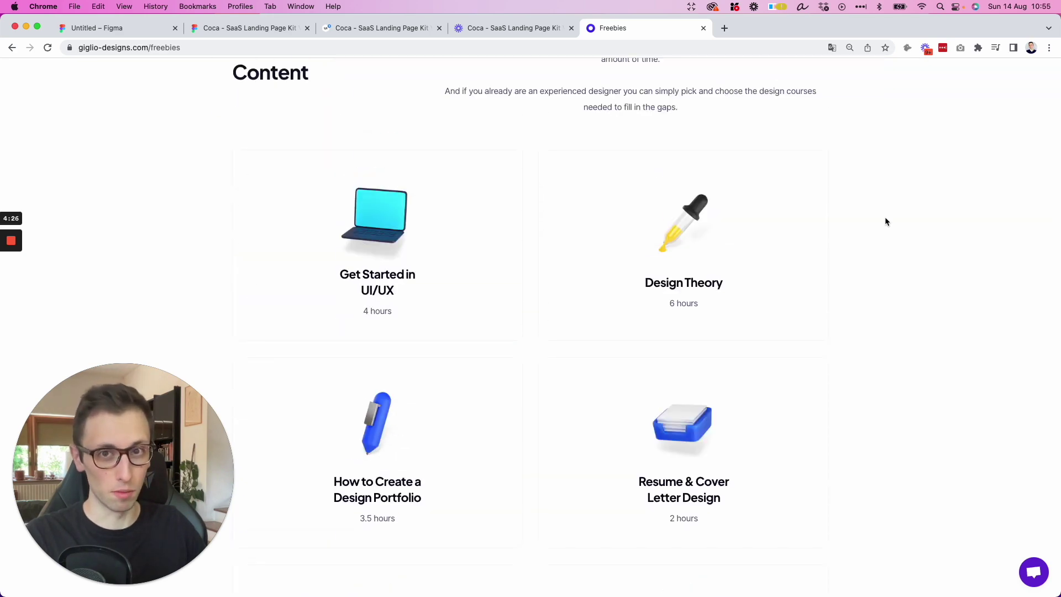
{"action": "scroll", "coordinate": [886, 221], "scroll_direction": "down", "scroll_amount": 2}
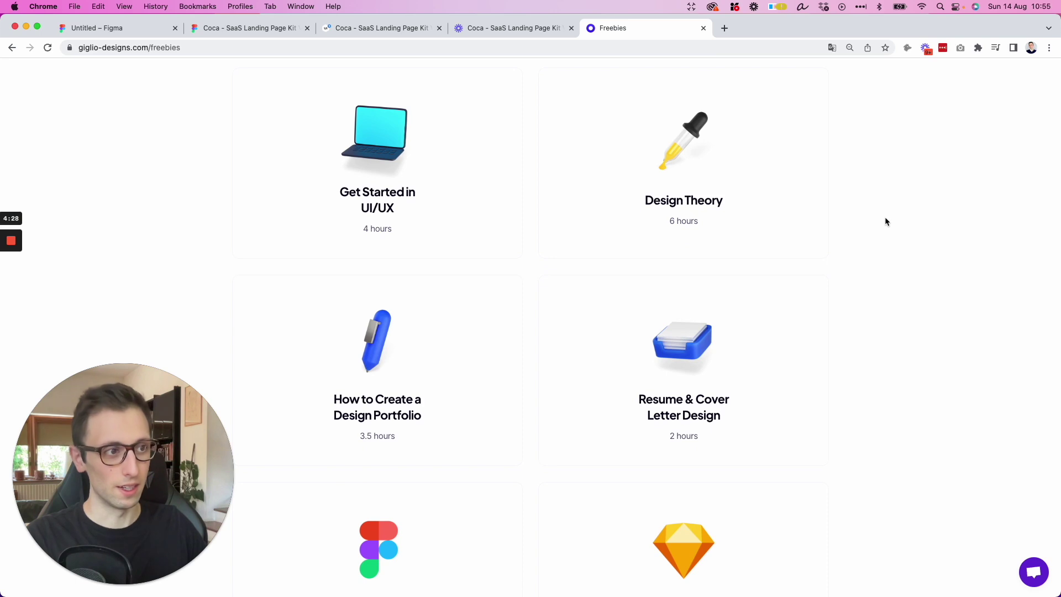
{"action": "scroll", "coordinate": [844, 231], "scroll_direction": "up", "scroll_amount": 2}
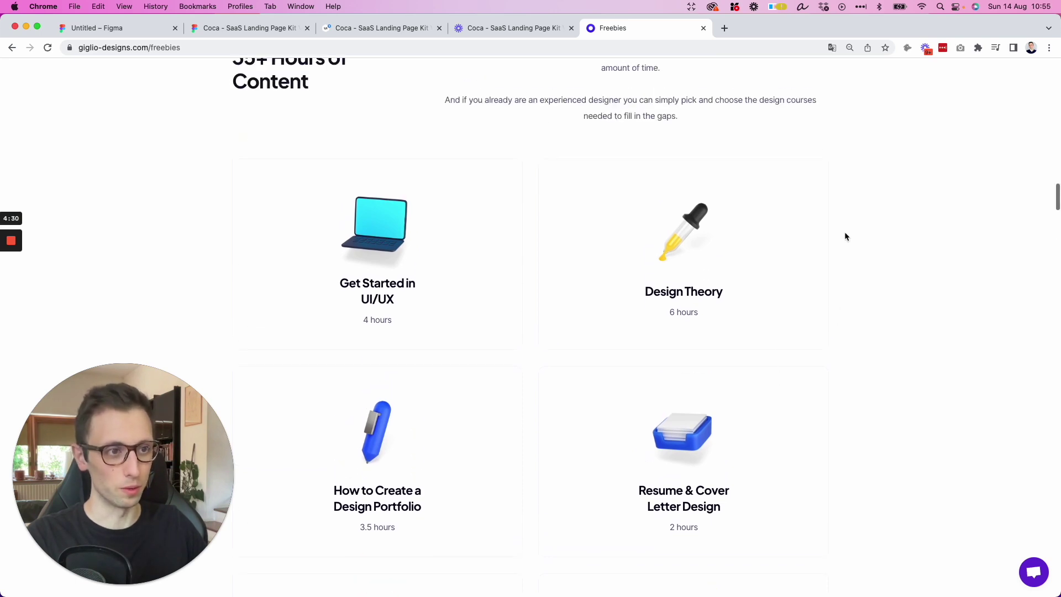
{"action": "scroll", "coordinate": [844, 236], "scroll_direction": "up", "scroll_amount": 1}
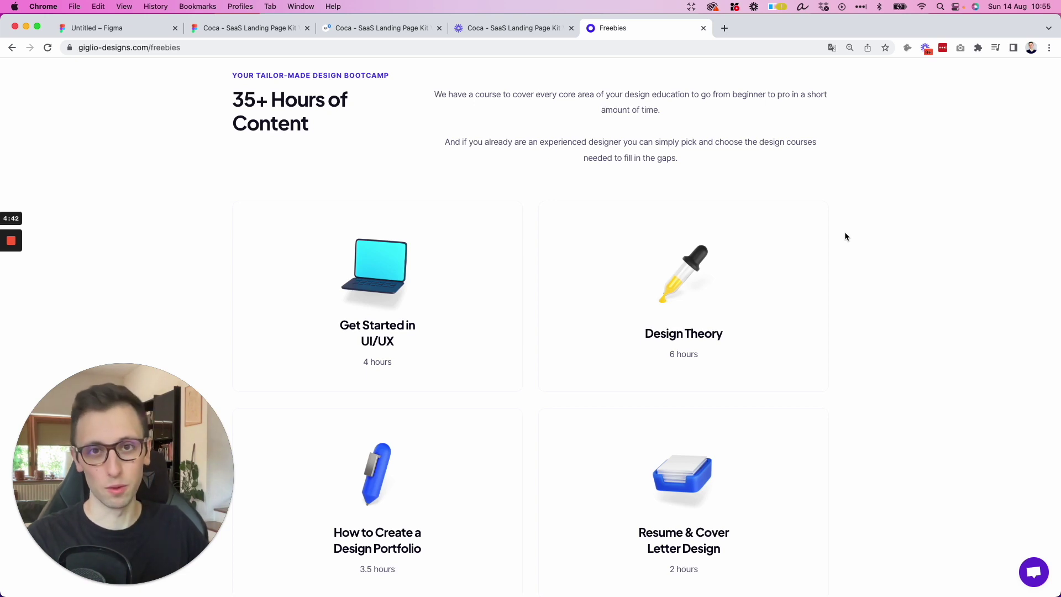
{"action": "scroll", "coordinate": [857, 249], "scroll_direction": "down", "scroll_amount": 5}
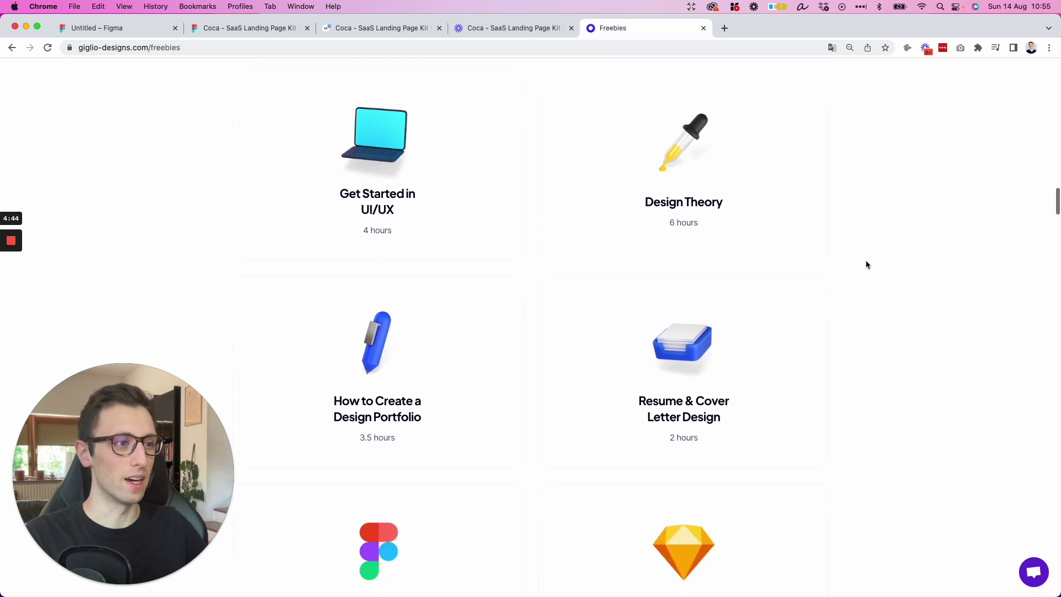
{"action": "scroll", "coordinate": [867, 265], "scroll_direction": "down", "scroll_amount": 2}
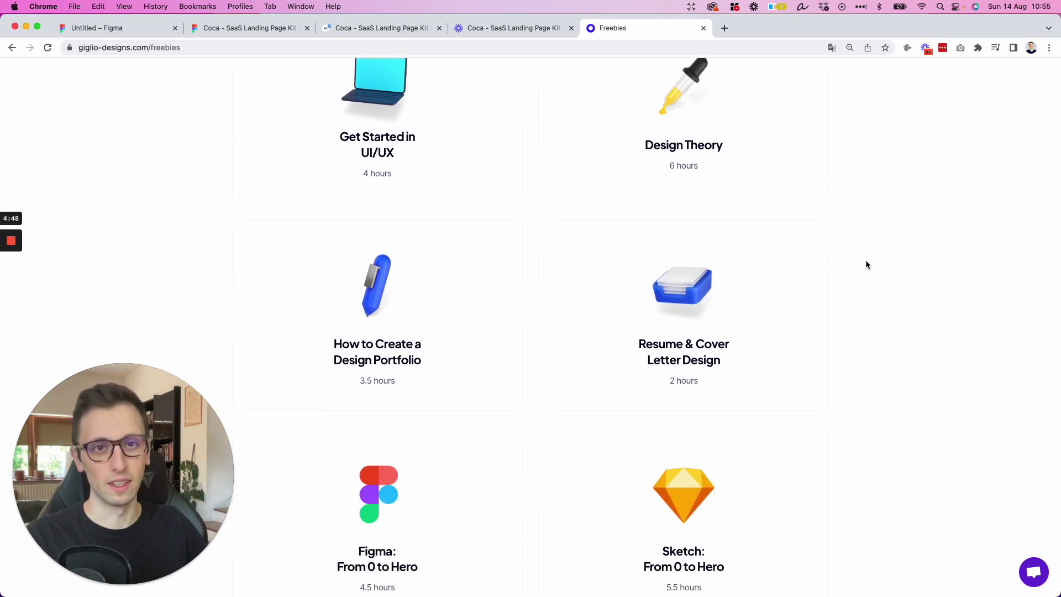
{"action": "scroll", "coordinate": [866, 264], "scroll_direction": "down", "scroll_amount": 9}
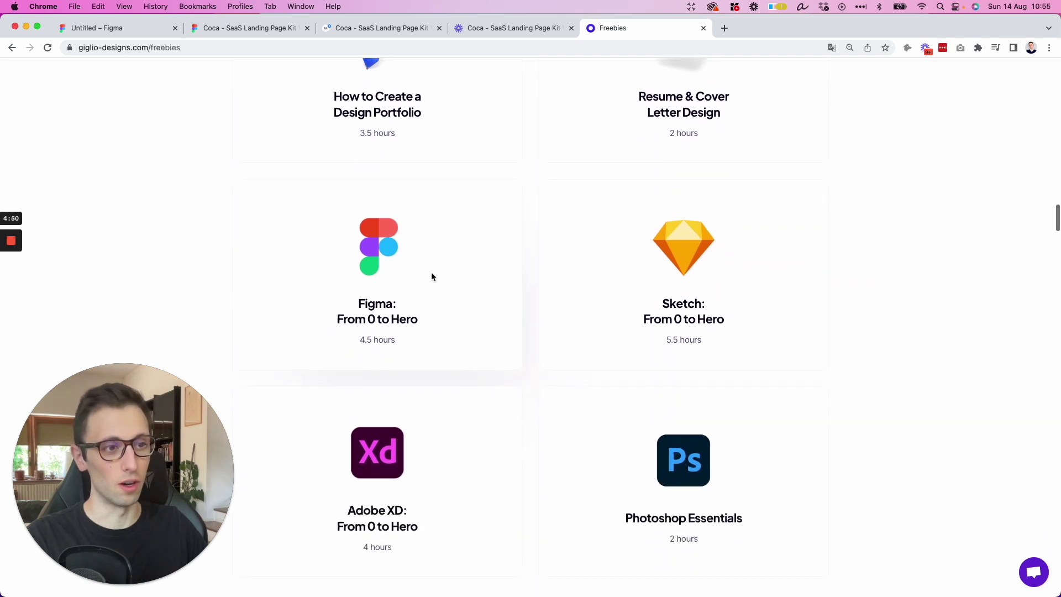
{"action": "scroll", "coordinate": [555, 284], "scroll_direction": "down", "scroll_amount": 3}
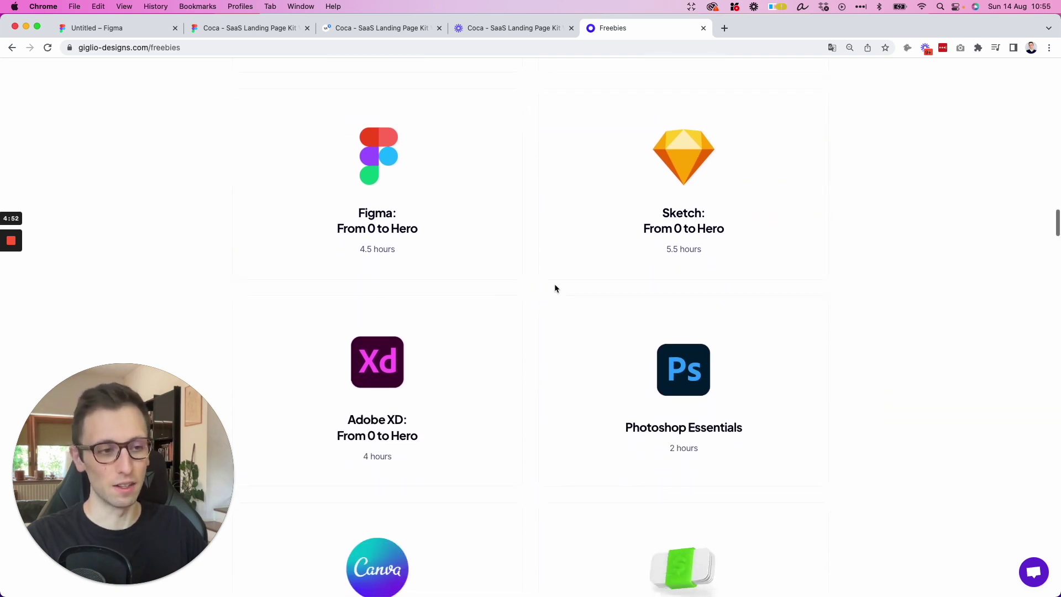
{"action": "scroll", "coordinate": [555, 287], "scroll_direction": "down", "scroll_amount": 9}
{"action": "scroll", "coordinate": [555, 287], "scroll_direction": "down", "scroll_amount": 3}
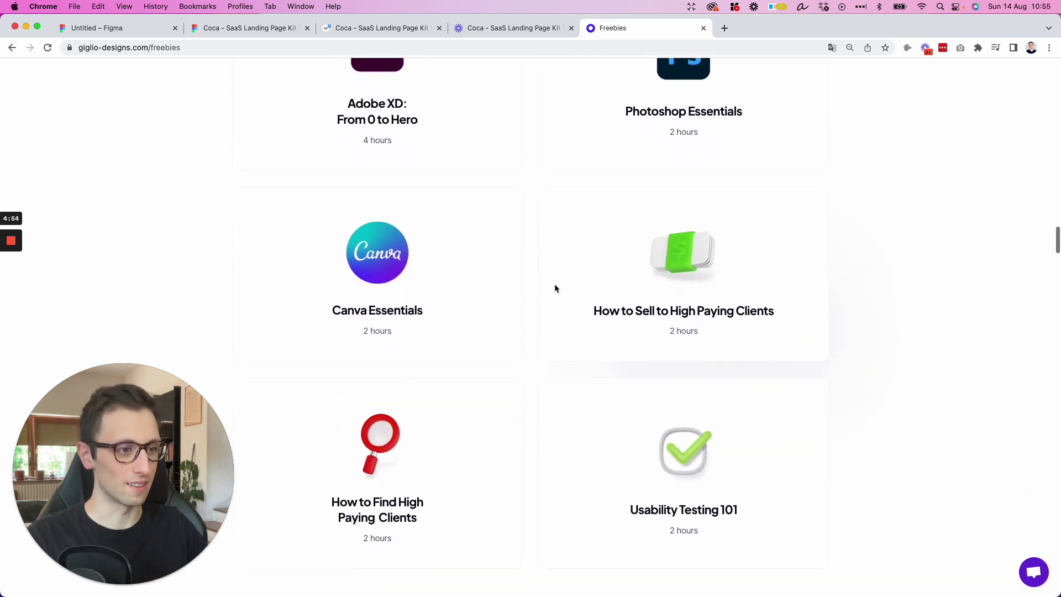